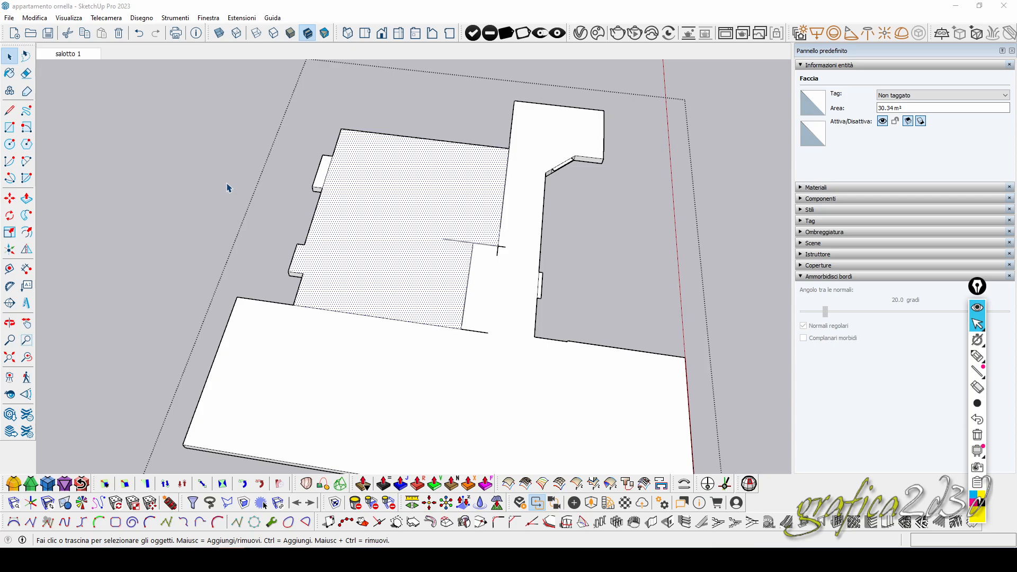
Paint the selected living room floor face with the pale lilac Colore I01 from the Colori collection
left_click(581, 35)
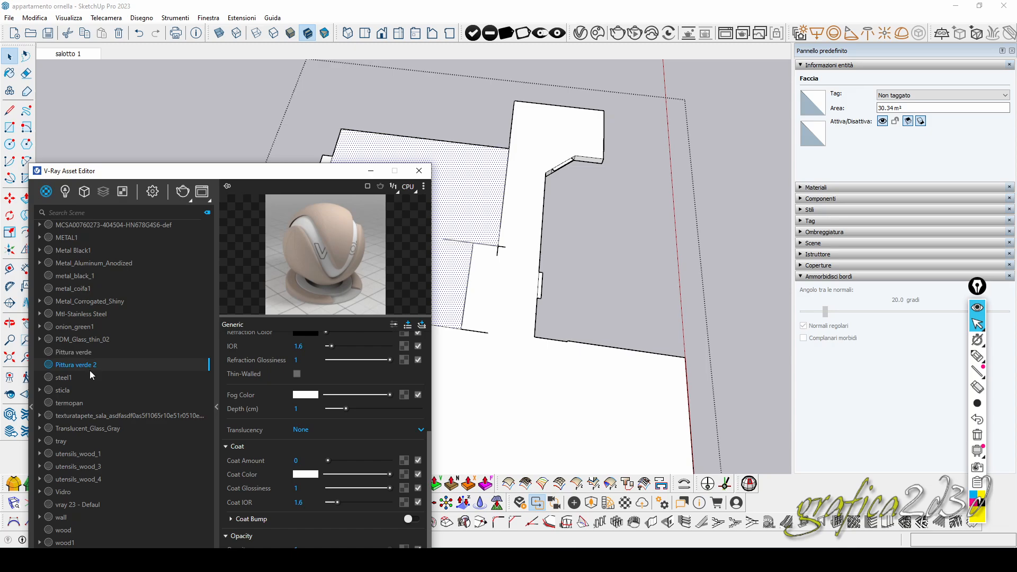
left_click(415, 173)
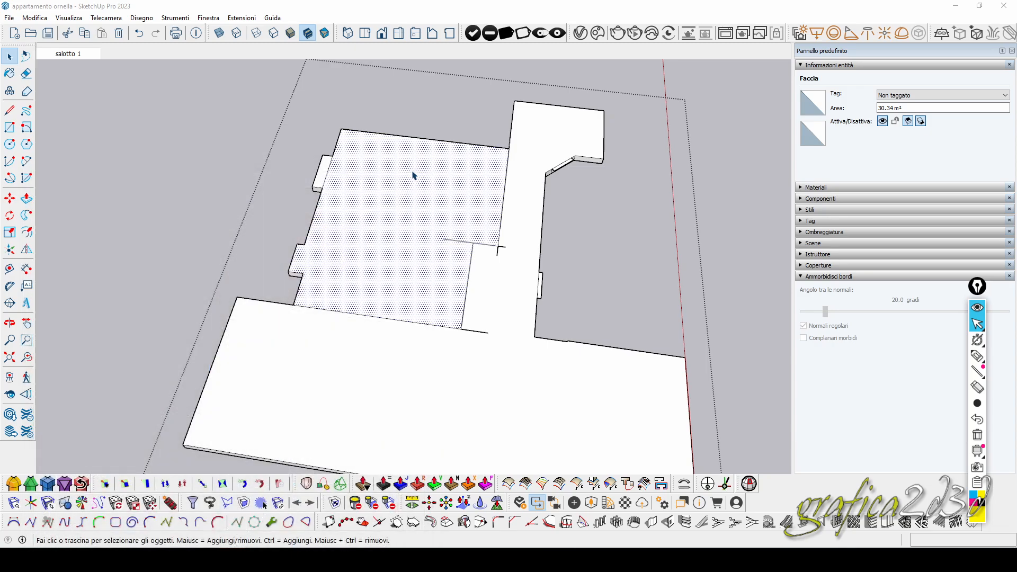
left_click(891, 189)
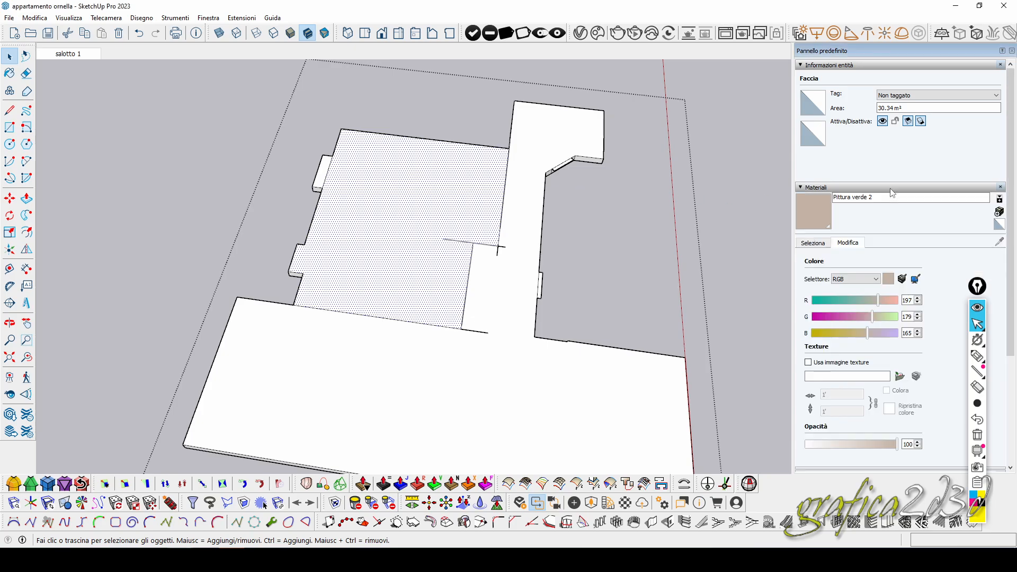
left_click(818, 247)
scroll(854, 360, "down", 2)
scroll(857, 369, "down", 2)
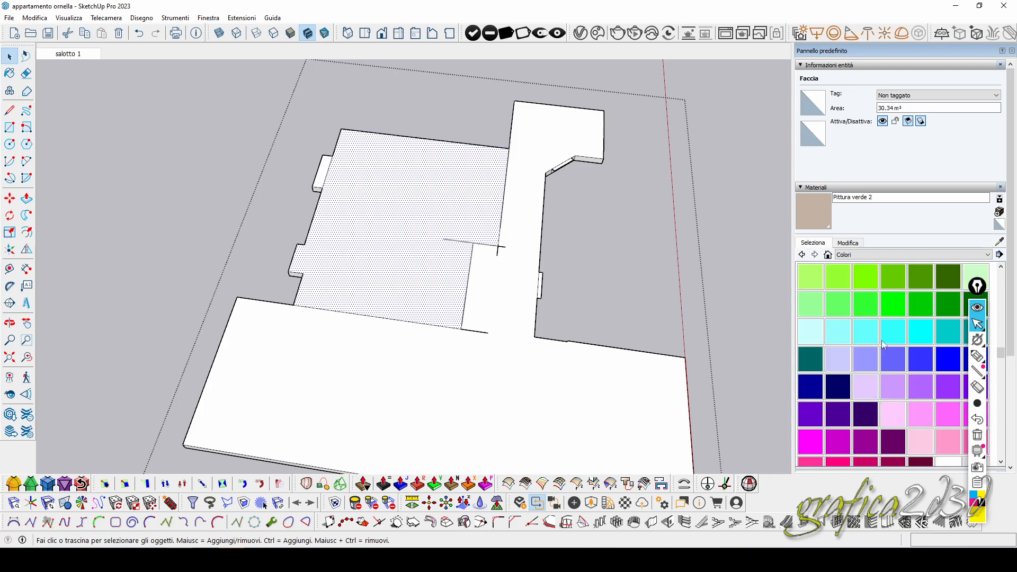
left_click(837, 335)
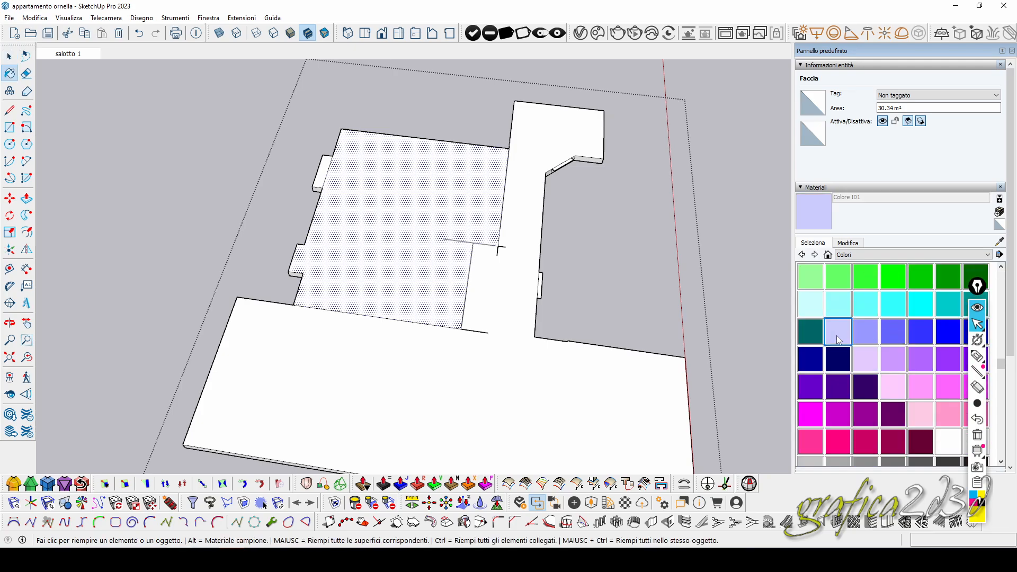
left_click(444, 183)
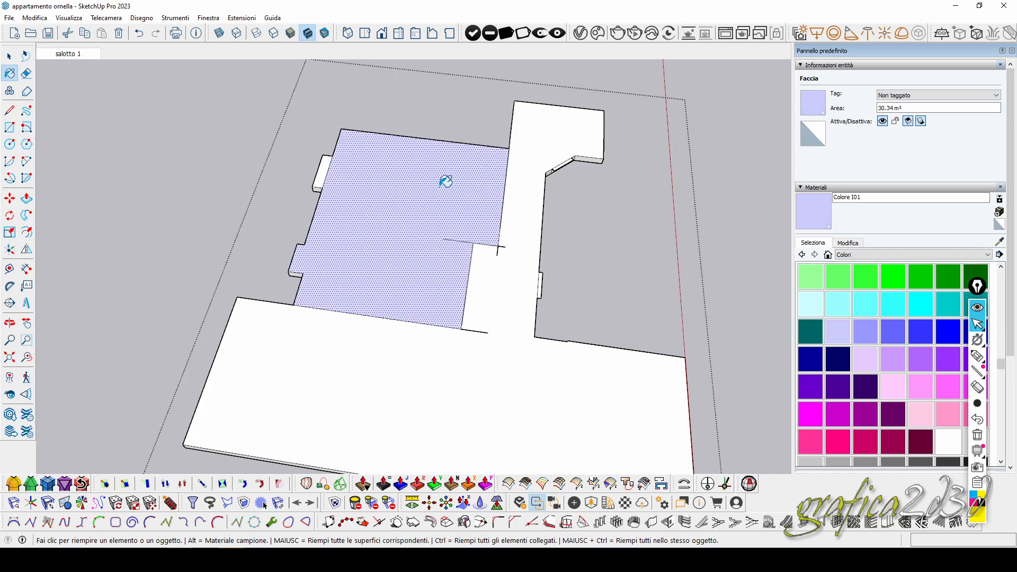
Rename the floor's material as "parquet salone" and clear the face selection
left_click_drag(862, 198, 788, 185)
type("par")
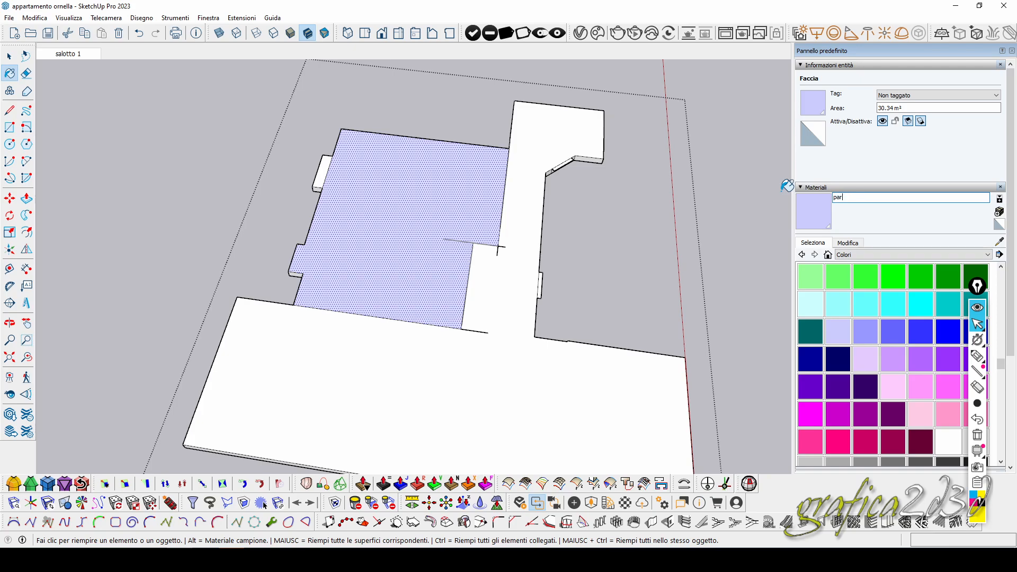
type("quet salone")
key("space")
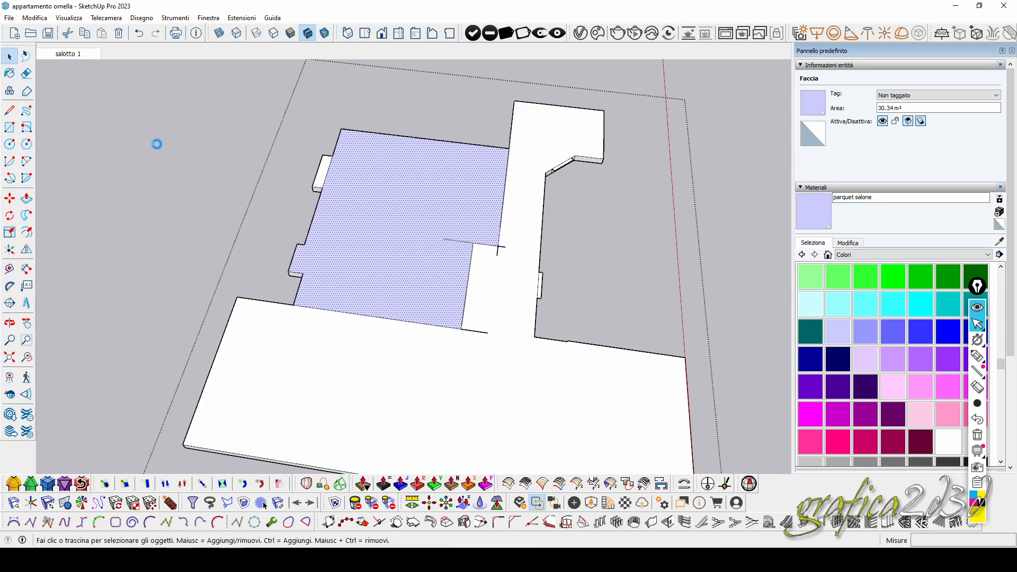
left_click(159, 148)
scroll(392, 260, "down", 3)
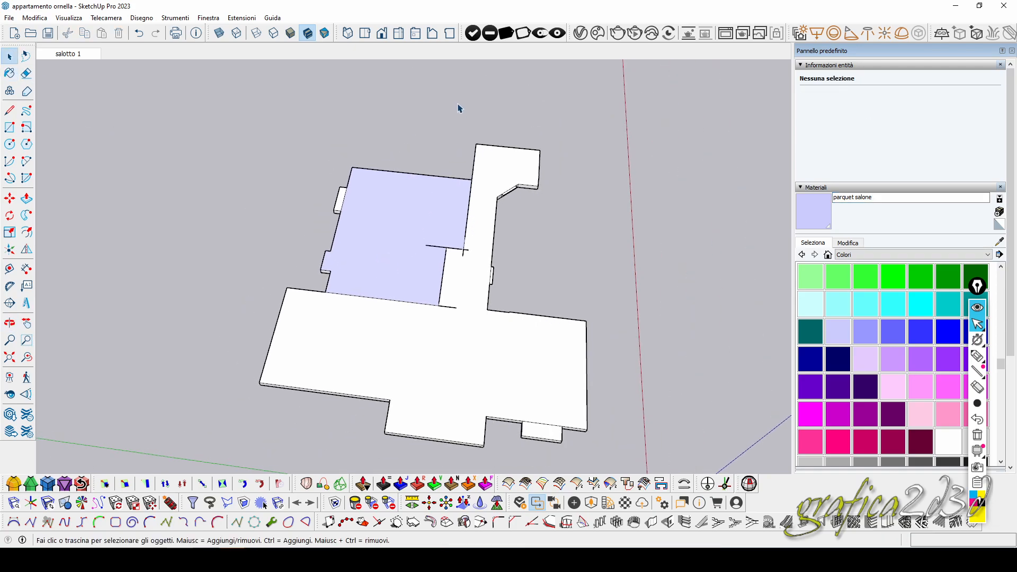
Sample the floor's material so it is selected in the V-Ray Asset Editor, and make it editable in V-Ray
left_click(581, 33)
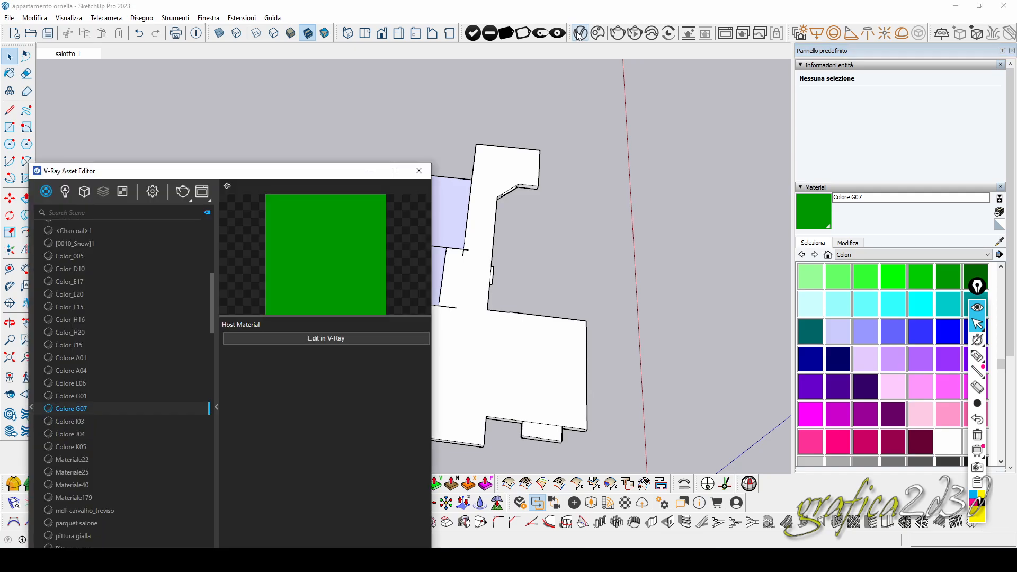
left_click(999, 243)
left_click(470, 197)
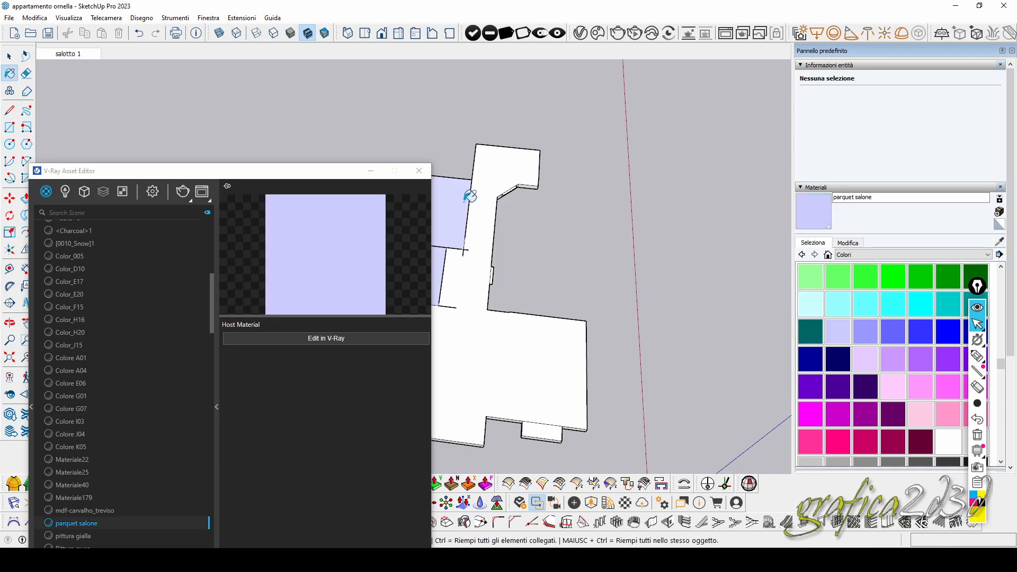
left_click_drag(240, 170, 238, 70)
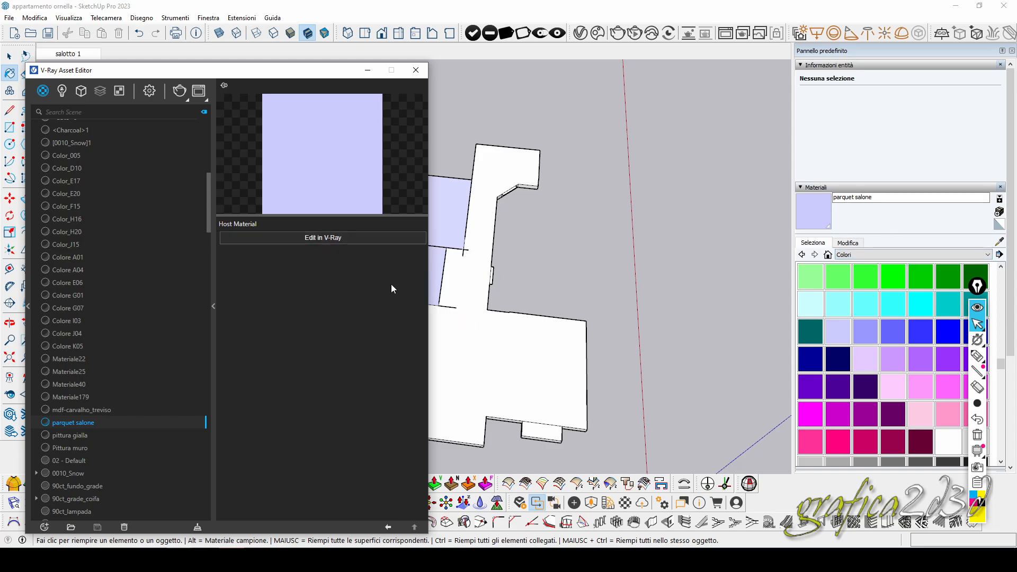
left_click(338, 238)
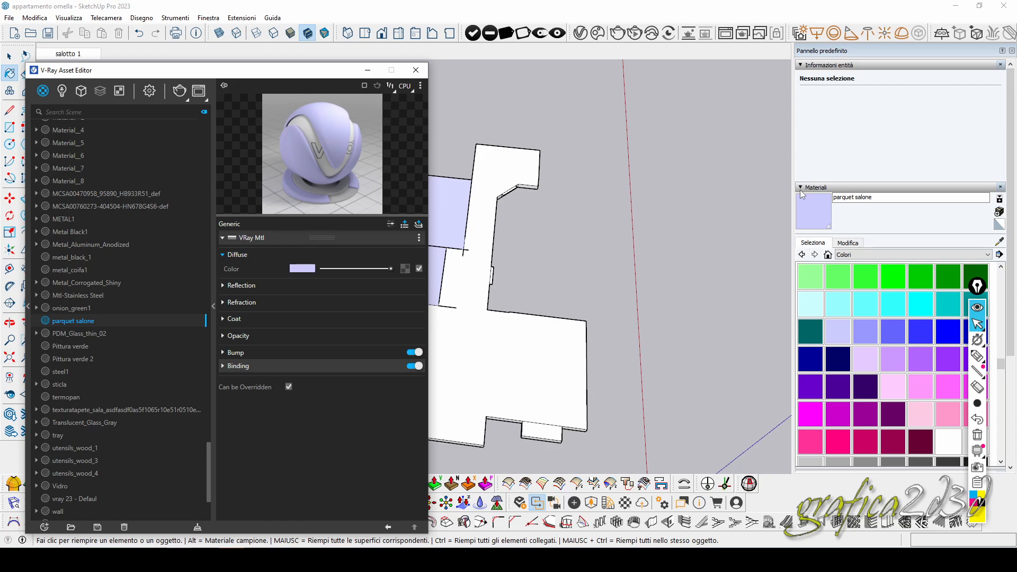
Load "36_wood flooring square texture-seamless.jpg" from the downloaded parquet folder as the texture image of the parquet salone material
left_click(406, 270)
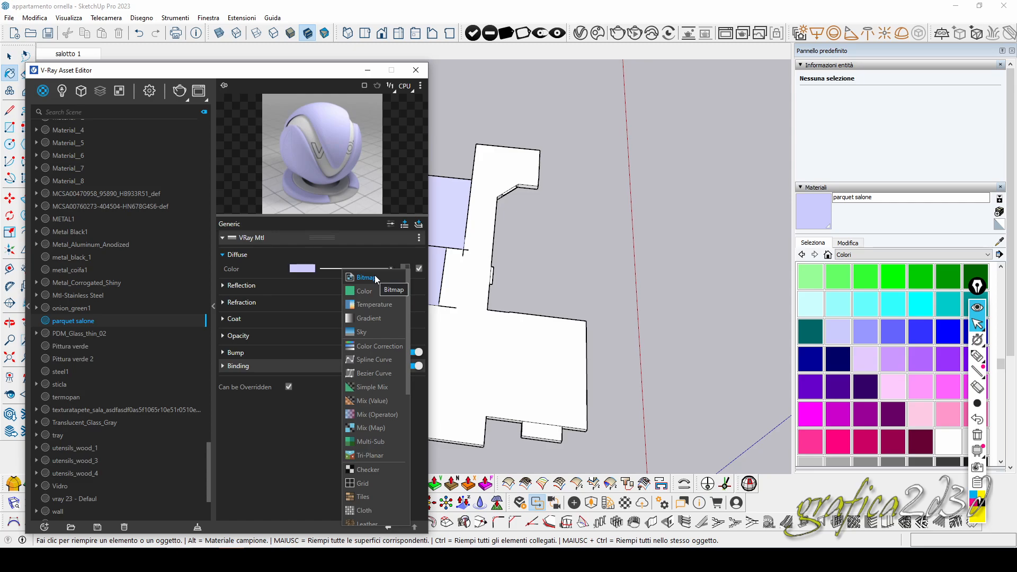
left_click(893, 223)
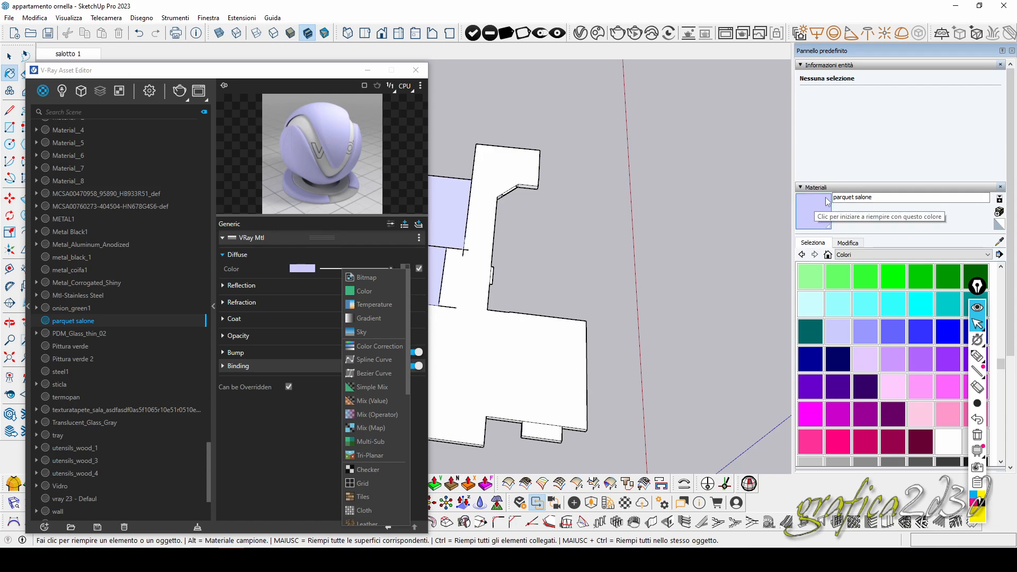
left_click(849, 245)
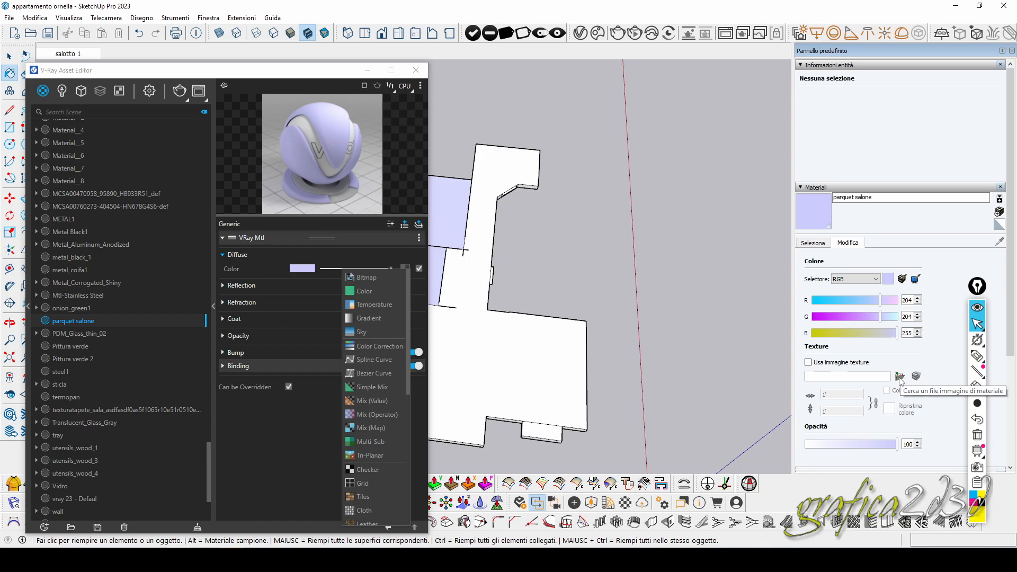
left_click(900, 377)
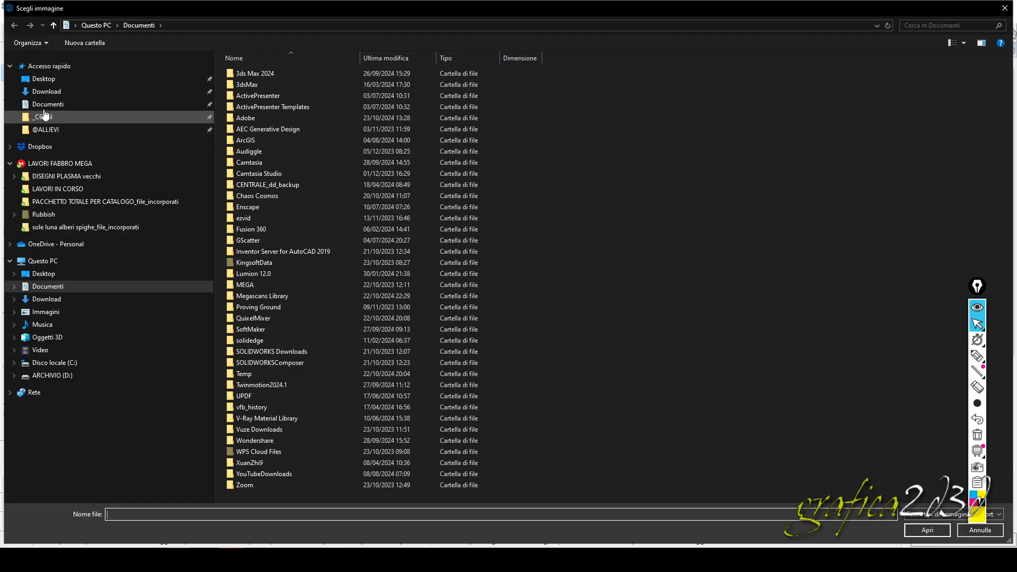
left_click(46, 92)
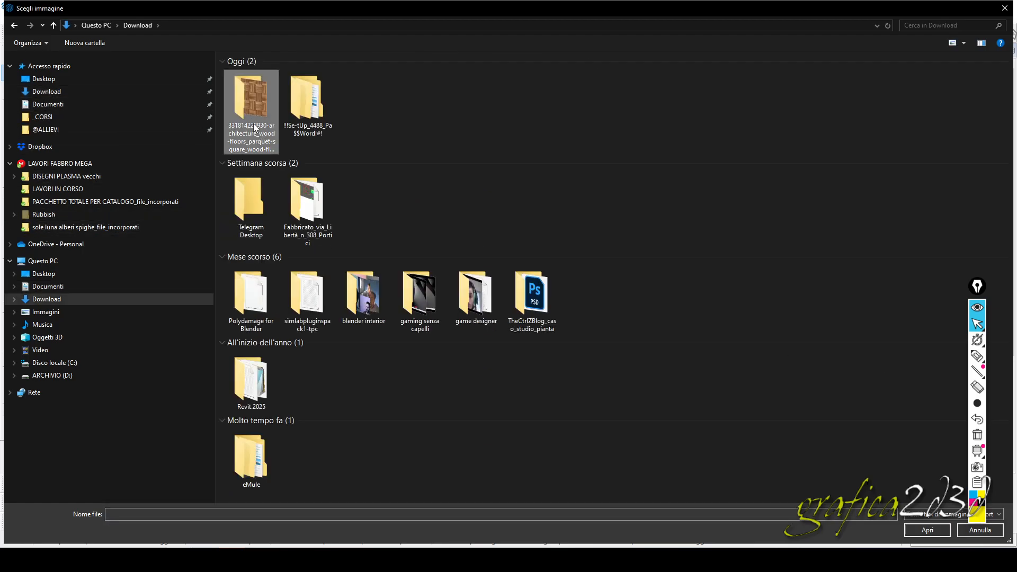
double_click(254, 127)
left_click(252, 57)
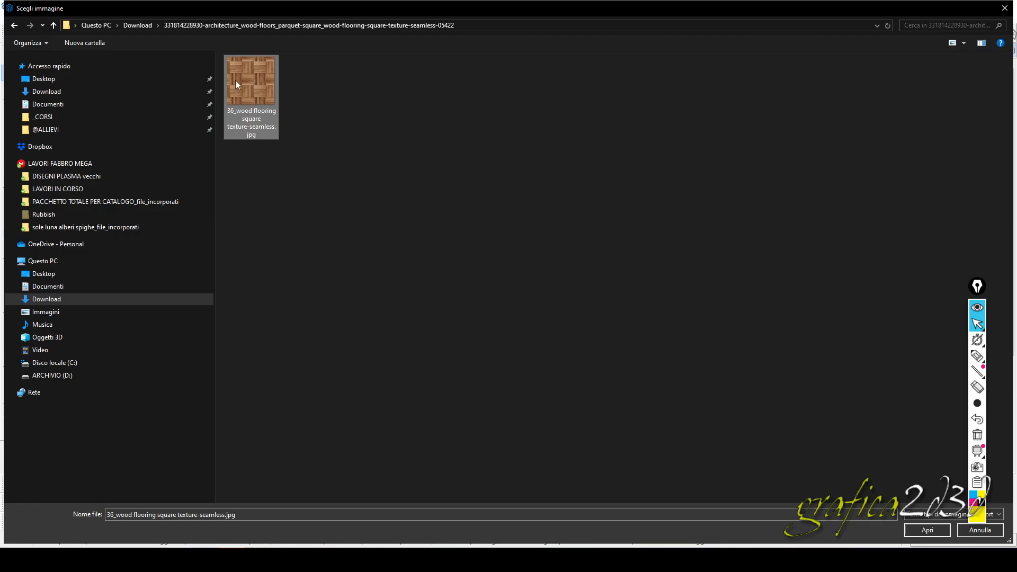
left_click(927, 530)
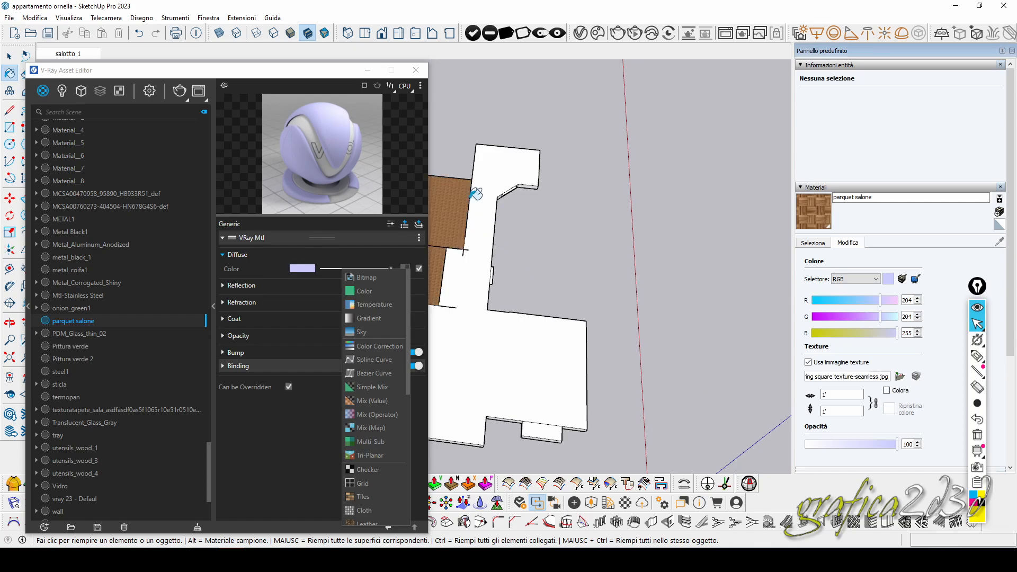
Move the V-Ray Asset Editor aside and examine the scale of the parquet texture on the living room floor
left_click(337, 73)
left_click_drag(337, 73, 269, 360)
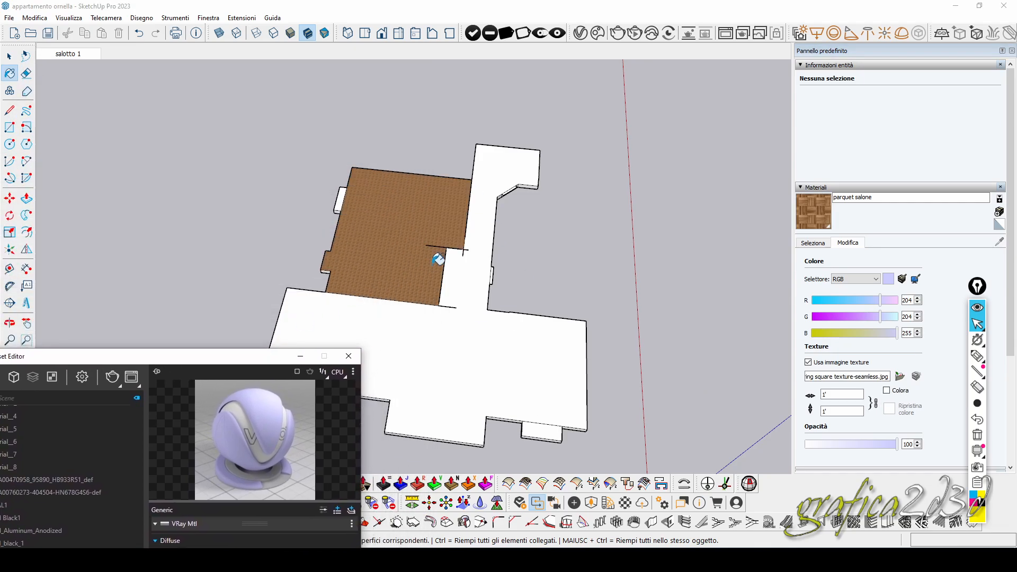
mouse_move(434, 262)
middle_mouse_down()
mouse_move(406, 293)
mouse_move(370, 266)
middle_mouse_up()
scroll(370, 266, "up", 3)
scroll(374, 262, "up", 5)
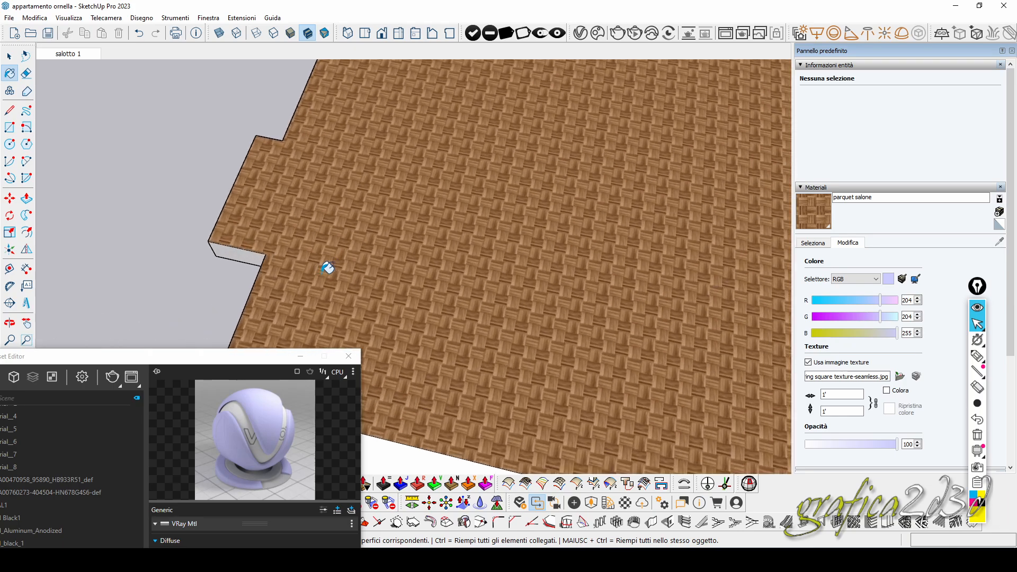
scroll(404, 239, "down", 6)
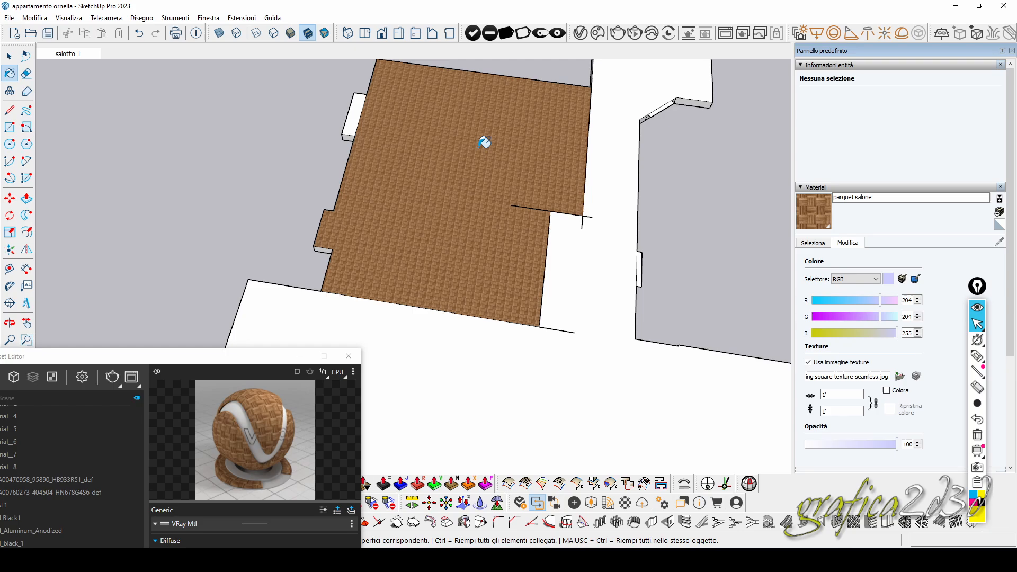
scroll(420, 209, "down", 3)
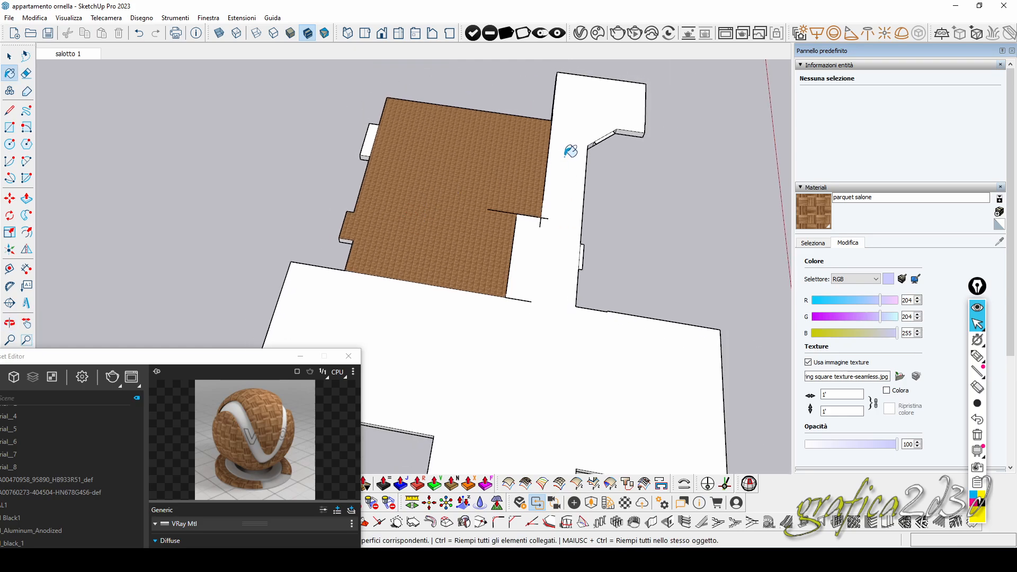
scroll(570, 151, "up", 1)
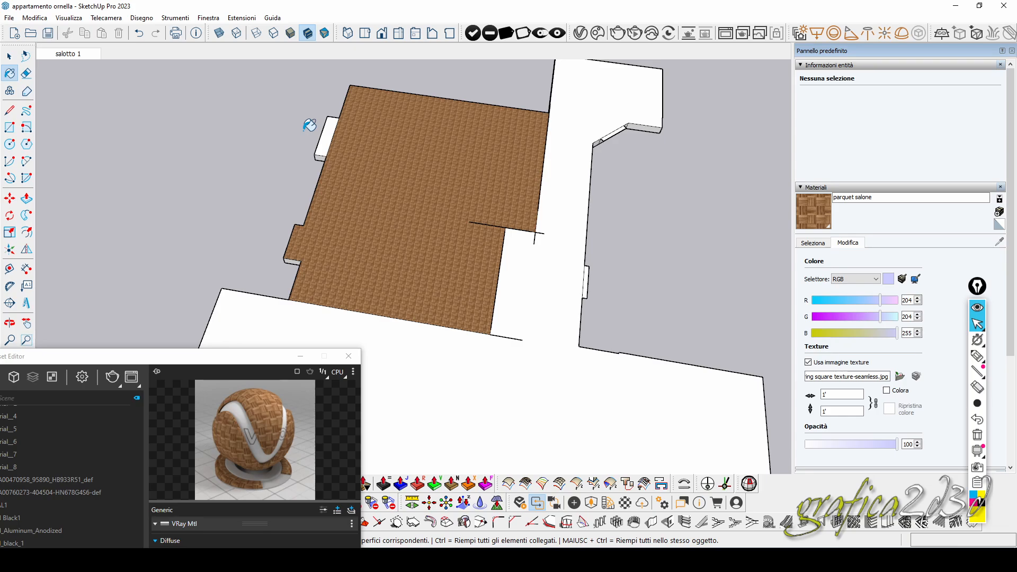
Enlarge the parquet salone texture, trying a width of 3 m before settling on 2 m with proportional height
left_click(10, 56)
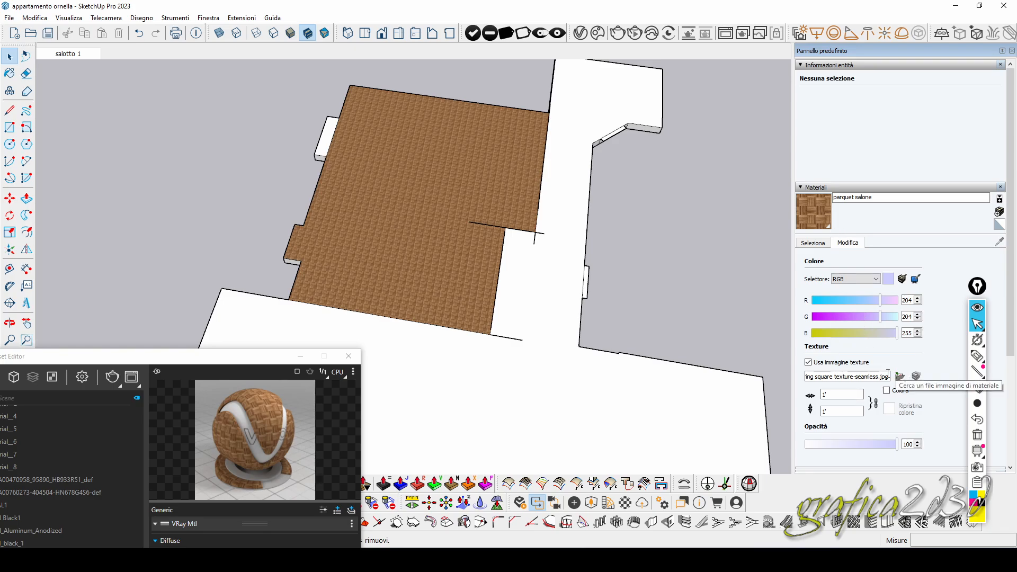
left_click_drag(843, 395, 806, 400)
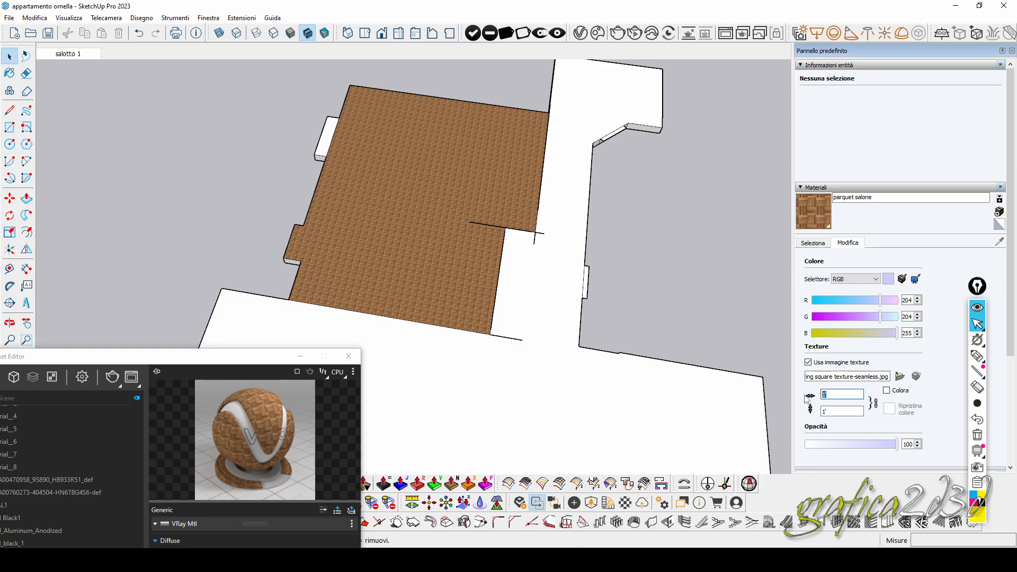
type("3")
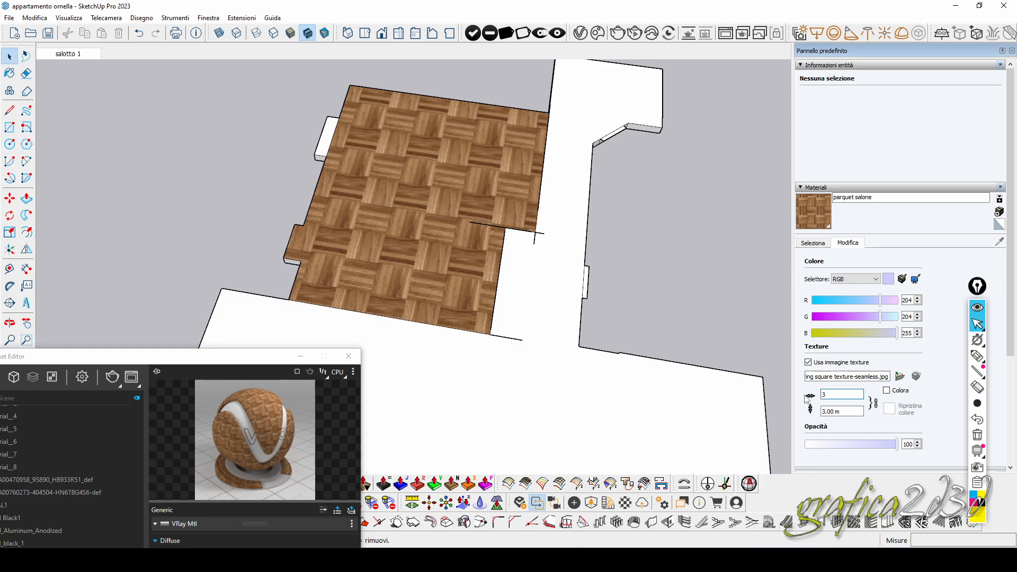
double_click(823, 396)
type("2")
key("Return")
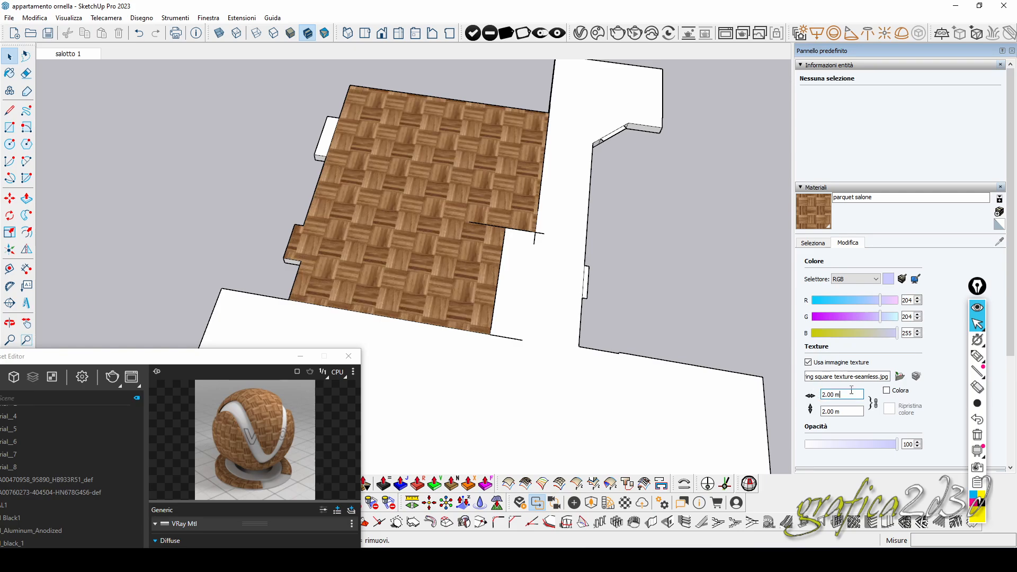
left_click(845, 395)
left_click(850, 412)
Examine the size of the parquet tiles over the living room floor, overall and close up at the far corner
scroll(409, 102, "up", 6)
scroll(286, 96, "down", 3)
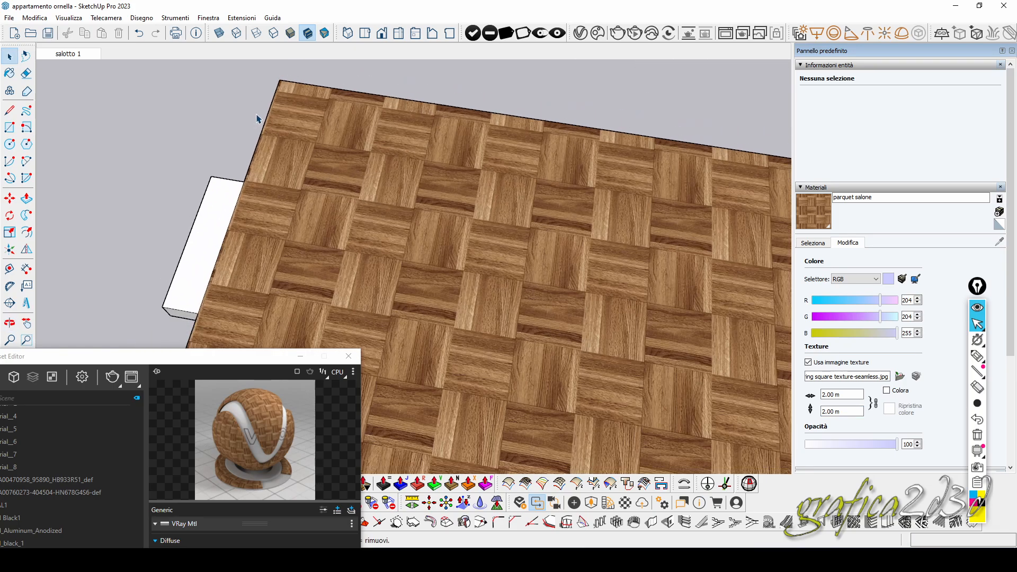
scroll(429, 249, "down", 2)
scroll(445, 243, "down", 2)
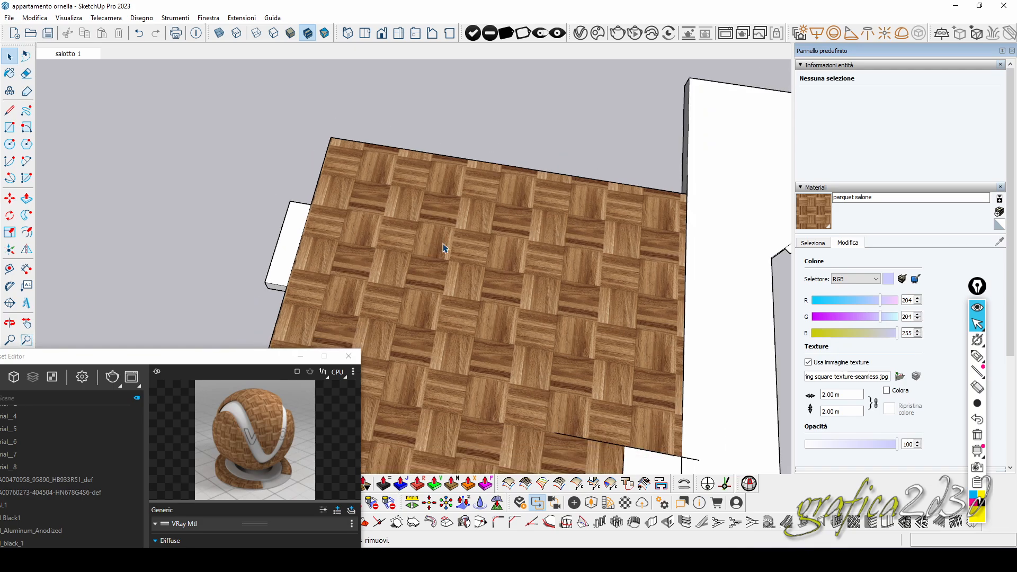
scroll(693, 241, "down", 2)
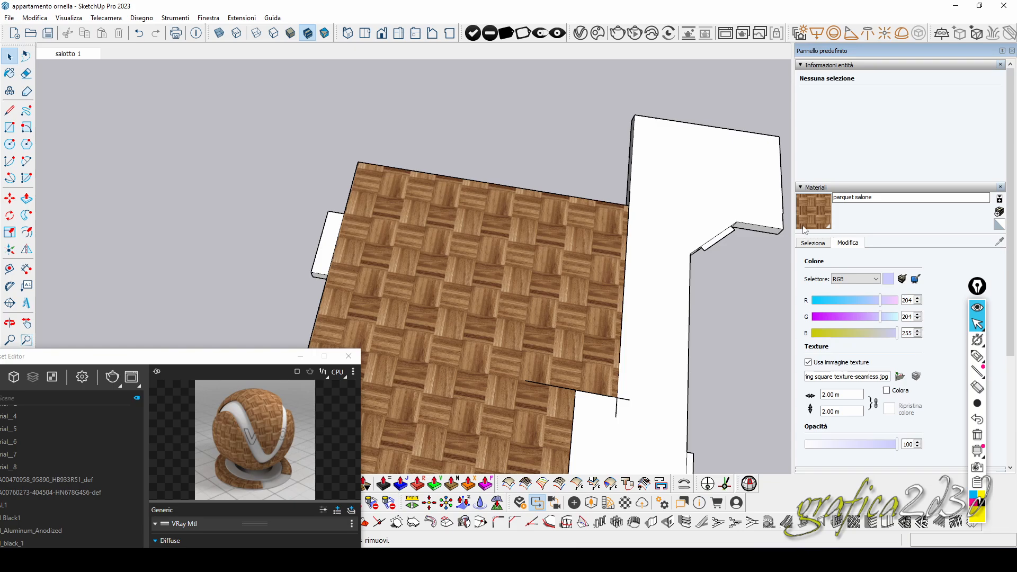
scroll(403, 212, "up", 5)
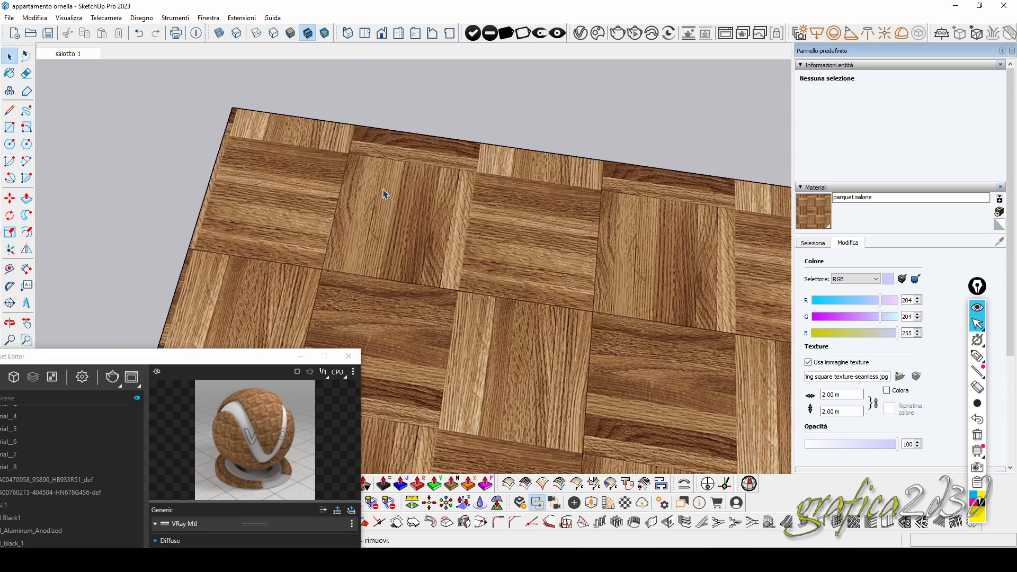
scroll(400, 220, "up", 2)
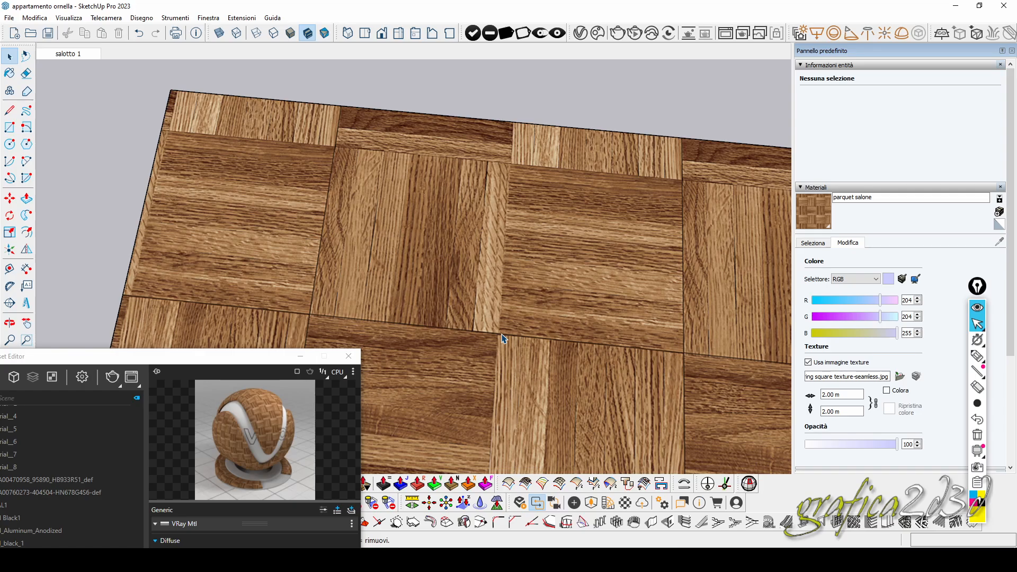
Measure a parquet tile's width with the Tape Measure, entering 0.4 m, and place guides along the tile seam and the floor's edge
left_click(10, 268)
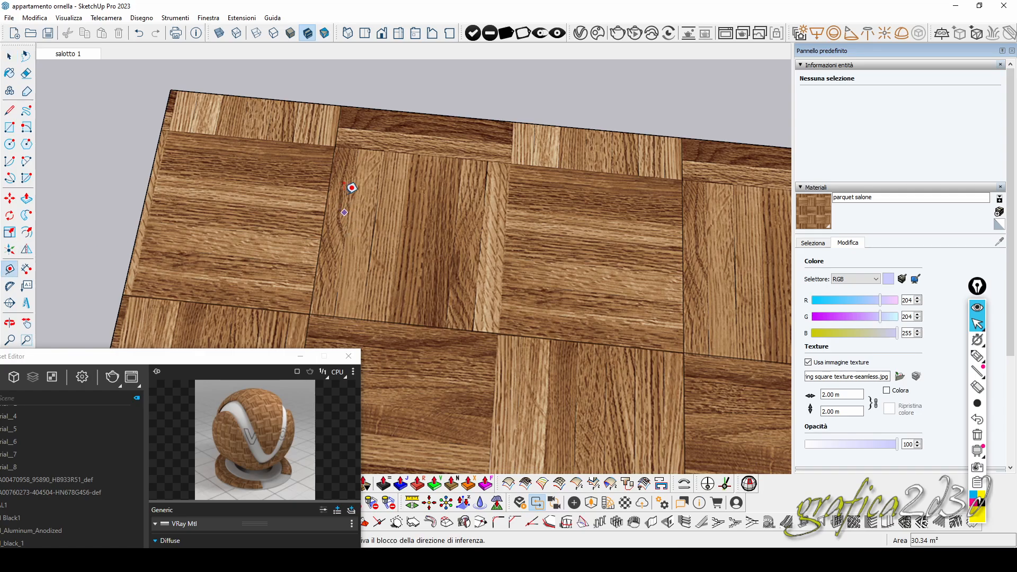
left_click(335, 145)
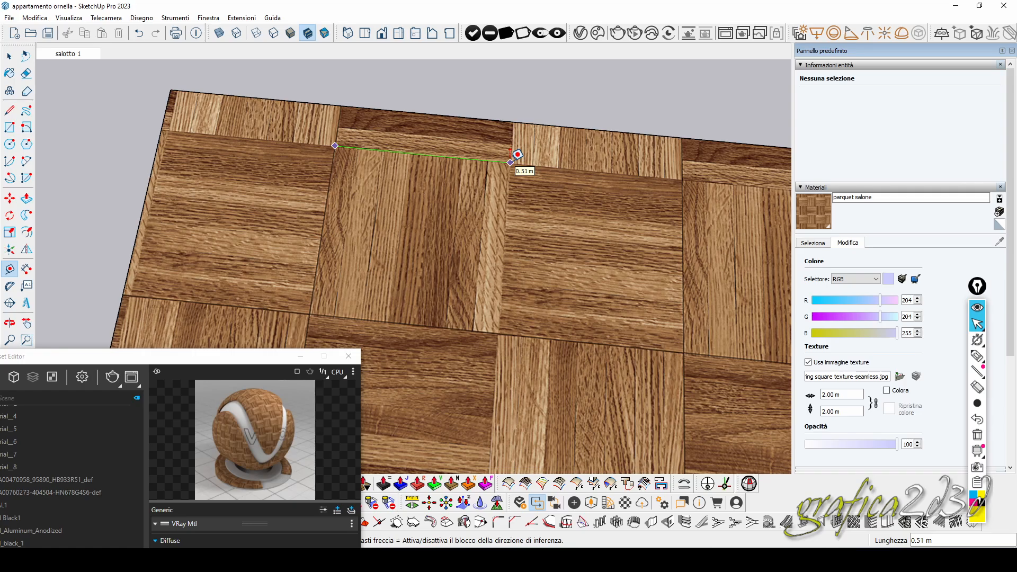
type("0.4")
key("Return")
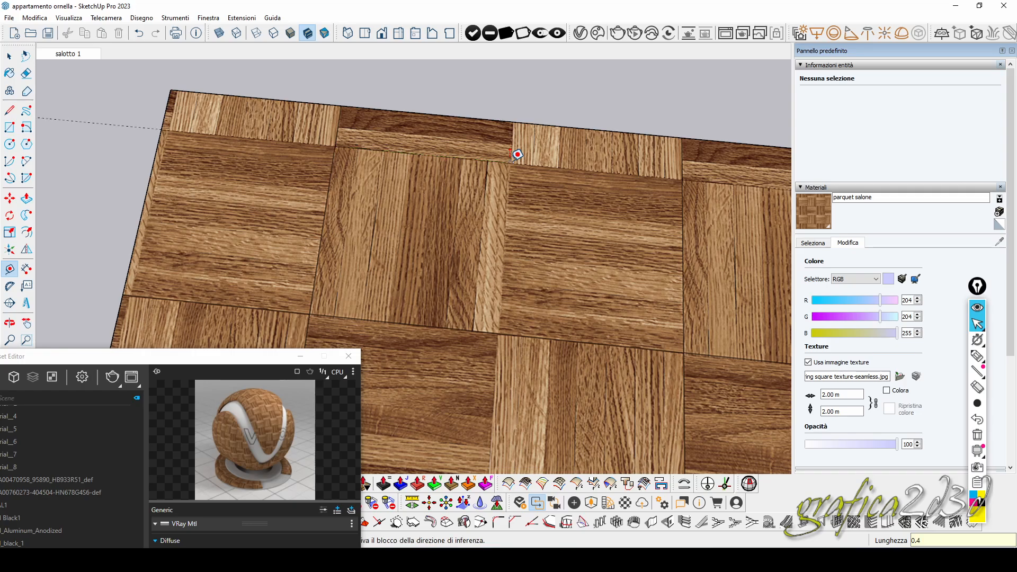
left_click(342, 105)
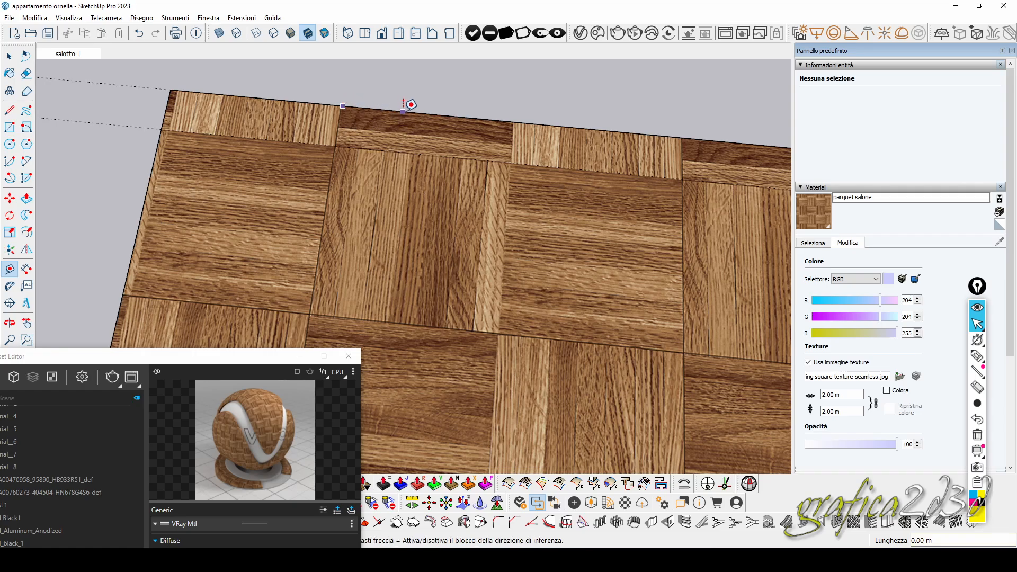
left_click(402, 111)
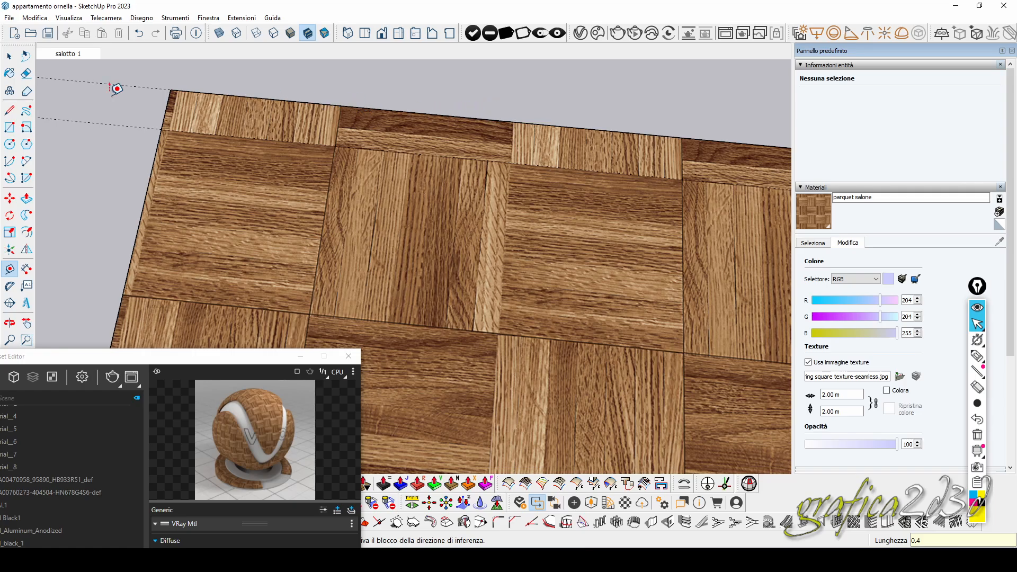
Draw a 0.4 m reference line from the tile's corner along its seam
left_click(10, 111)
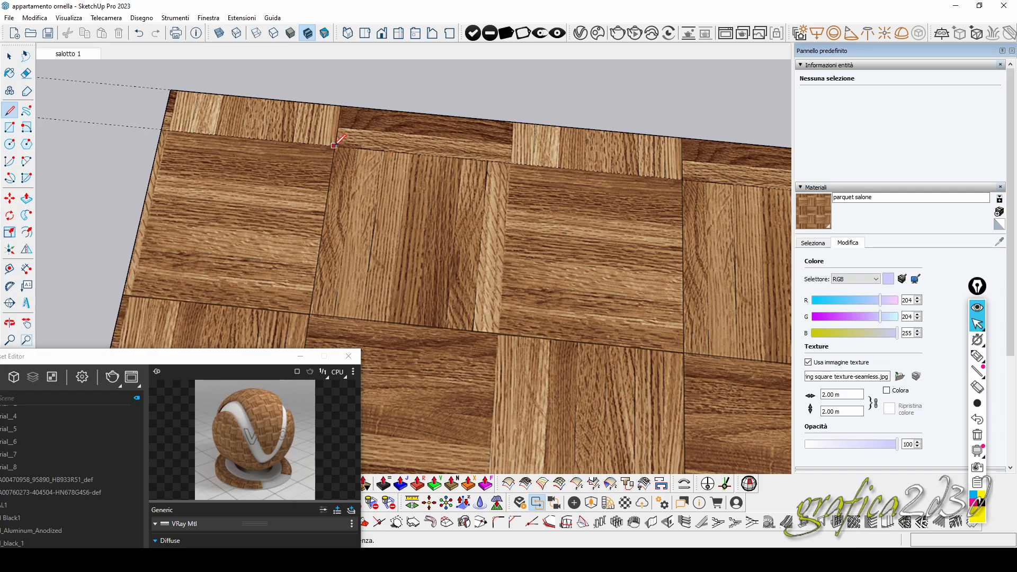
left_click(334, 145)
type("0.4")
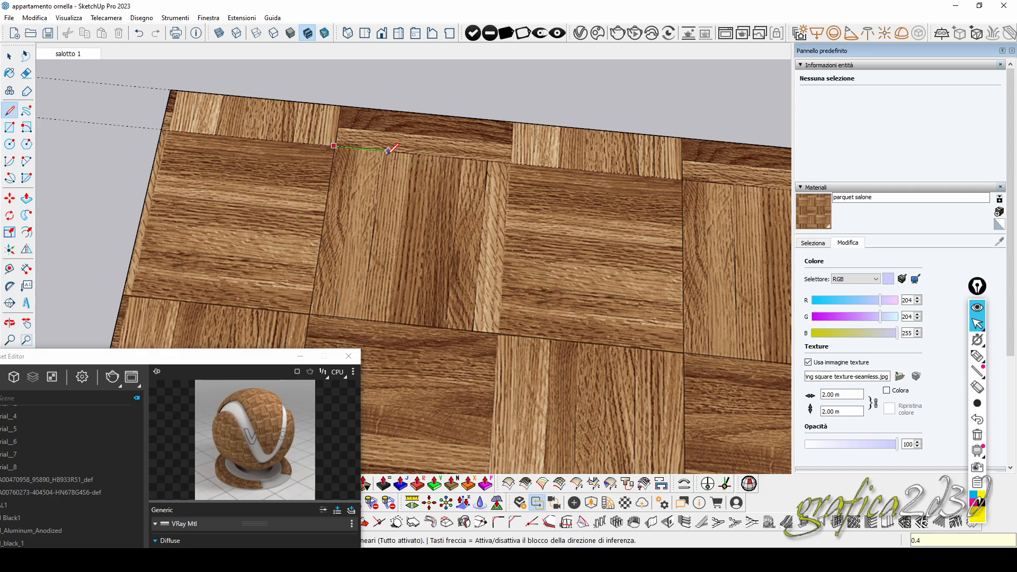
key("Return")
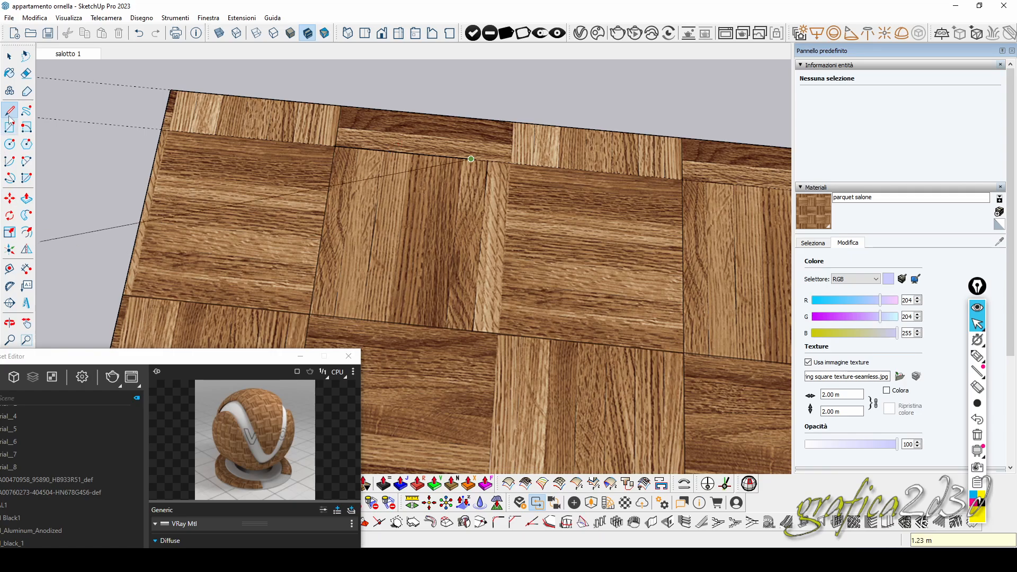
left_click(9, 56)
scroll(533, 205, "up", 6)
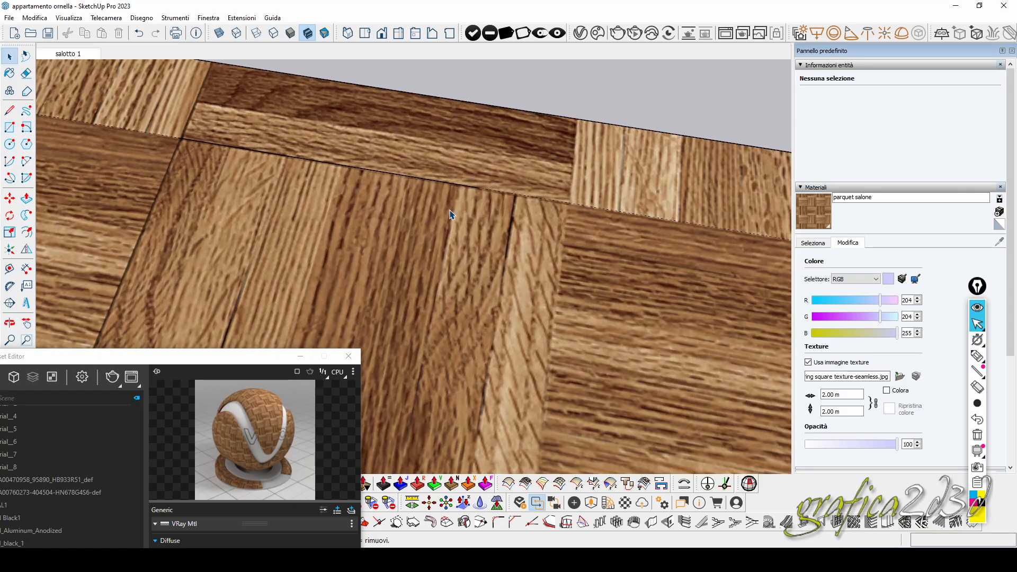
Try a width of 1.8 m for the parquet salone texture, with proportional height
left_click(465, 200)
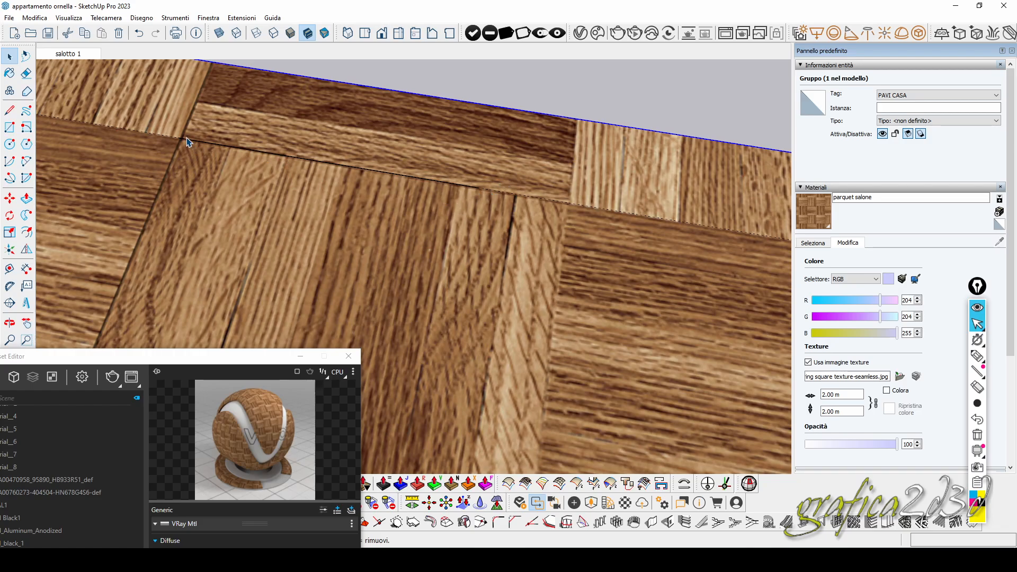
left_click_drag(849, 395, 807, 395)
type("1.8")
key("Return")
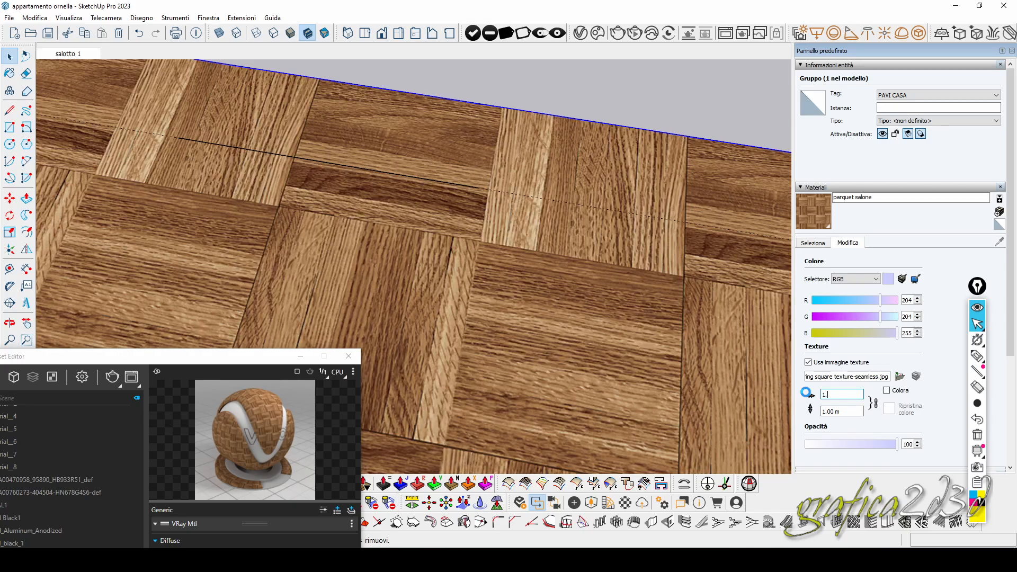
Move the 0.4 m reference line about 0.04 m along its direction to start at the tile's seam
scroll(493, 212, "down", 1)
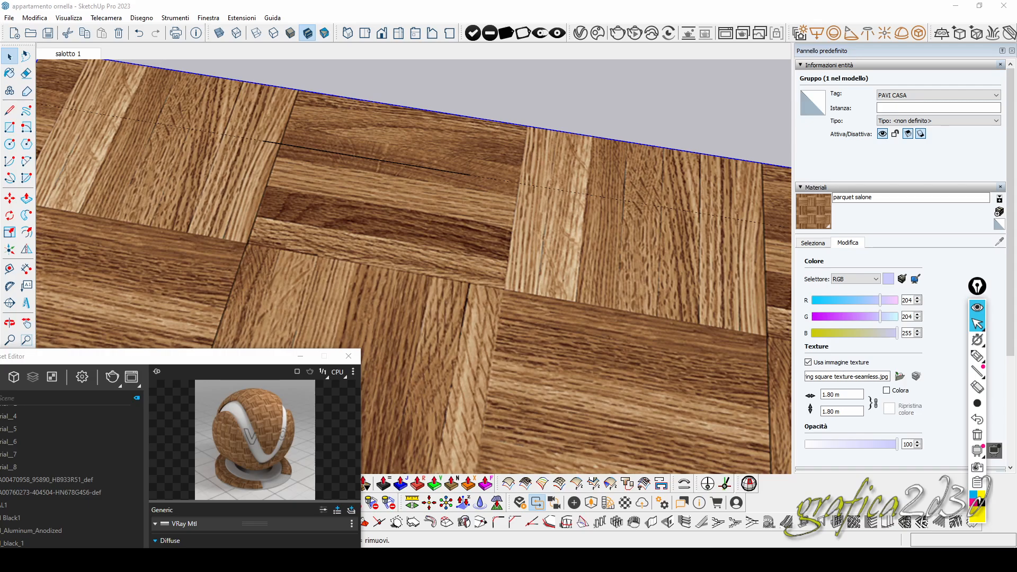
scroll(416, 198, "down", 2)
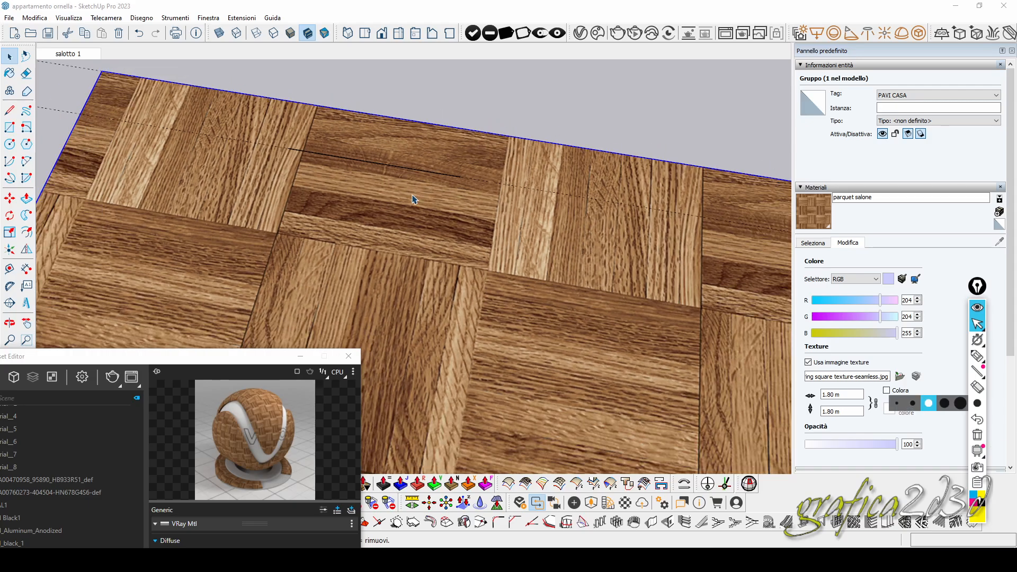
middle_click_drag(415, 198, 317, 162)
scroll(317, 162, "up", 2)
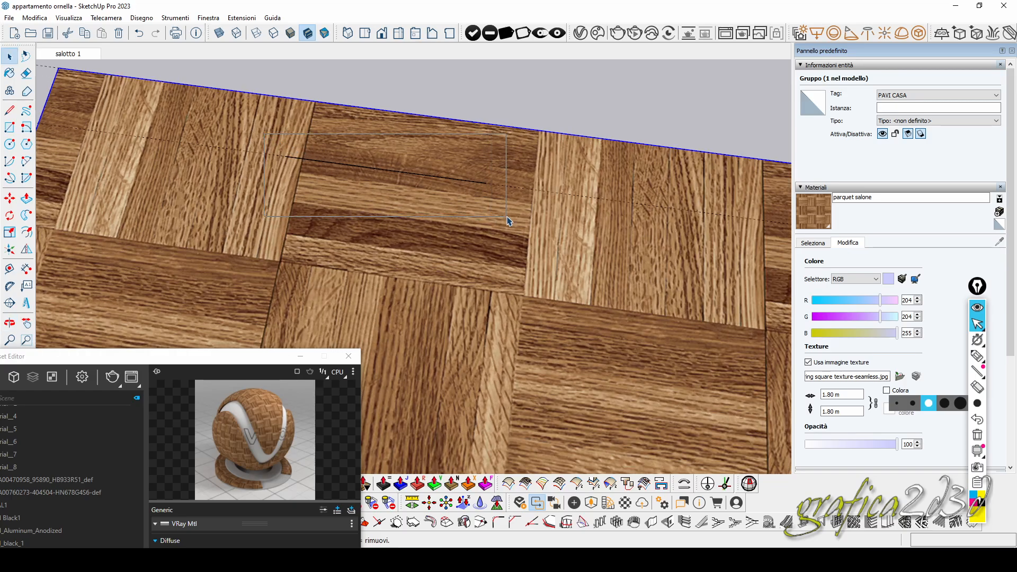
left_click(328, 163)
left_click(9, 198)
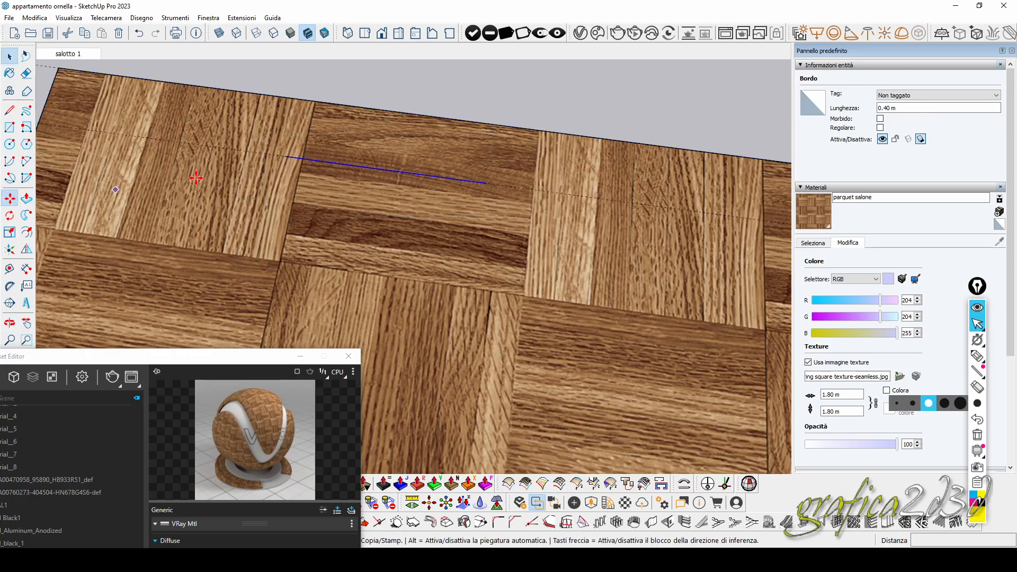
left_click(287, 157)
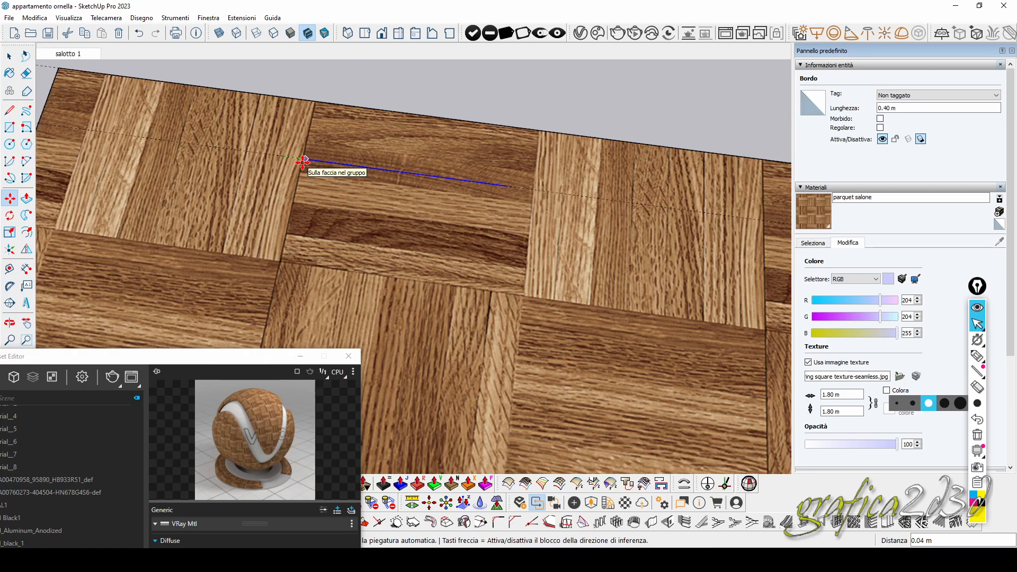
left_click(306, 162)
Try a texture width of 1.5 m and realign the 0.4 m reference line with the tile's seam
scroll(484, 200, "up", 1)
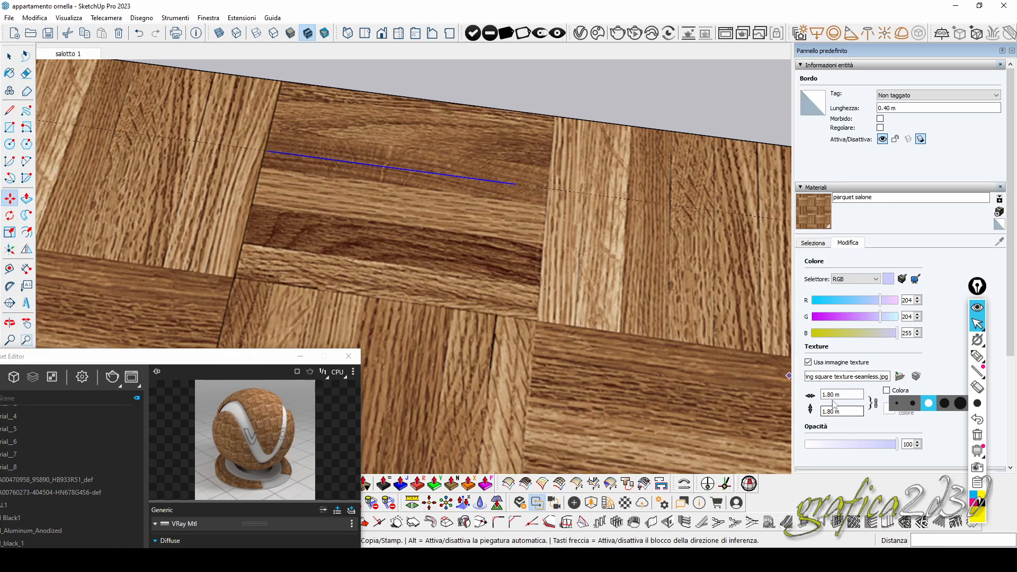
type("5")
key("Return")
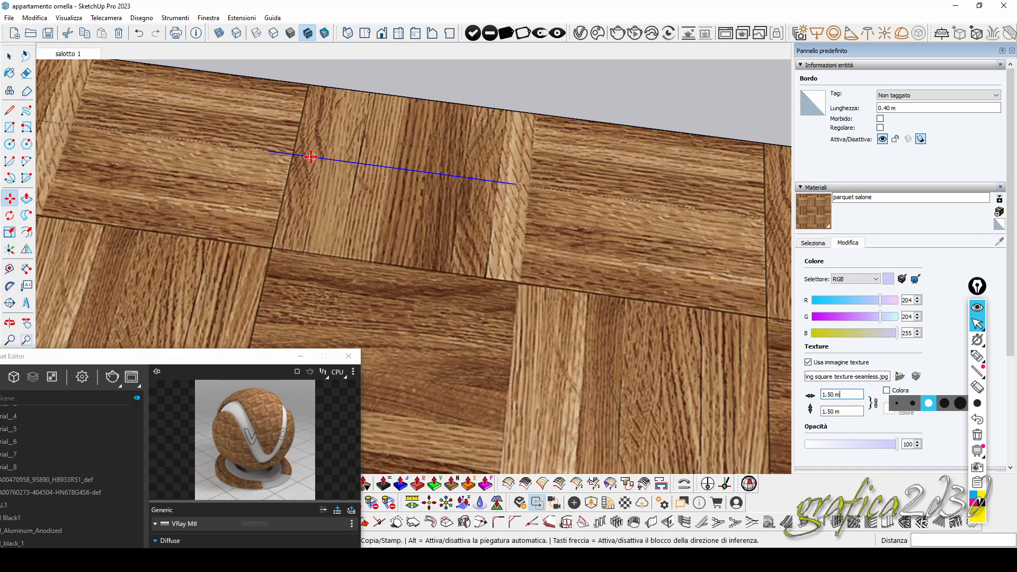
left_click(268, 151)
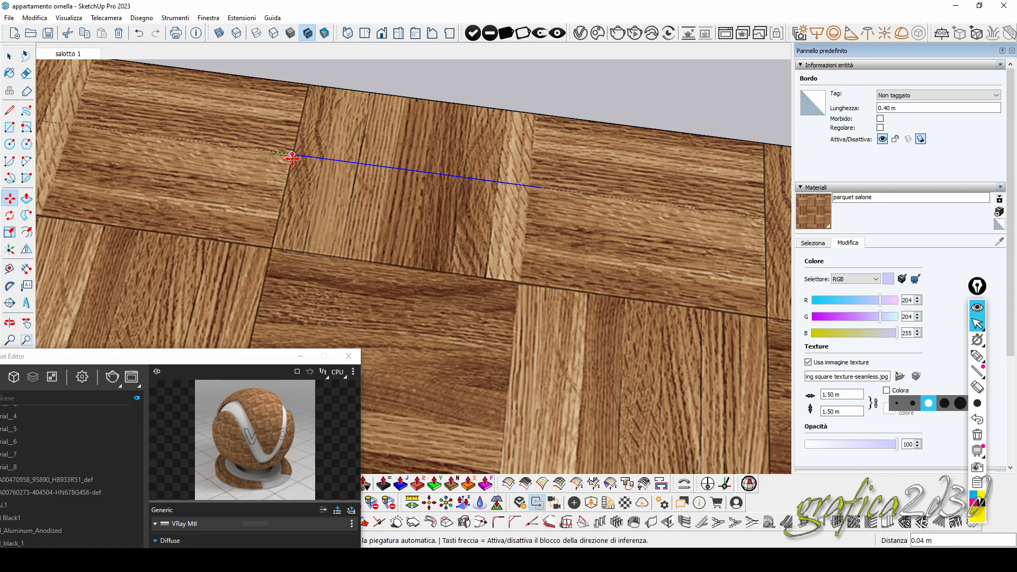
left_click(292, 158)
Try a texture width of 1.55 m and shift the 0.4 m reference line about 0.09 m to the tile's seam
scroll(541, 187, "up", 1)
scroll(503, 181, "up", 1)
scroll(561, 185, "down", 2)
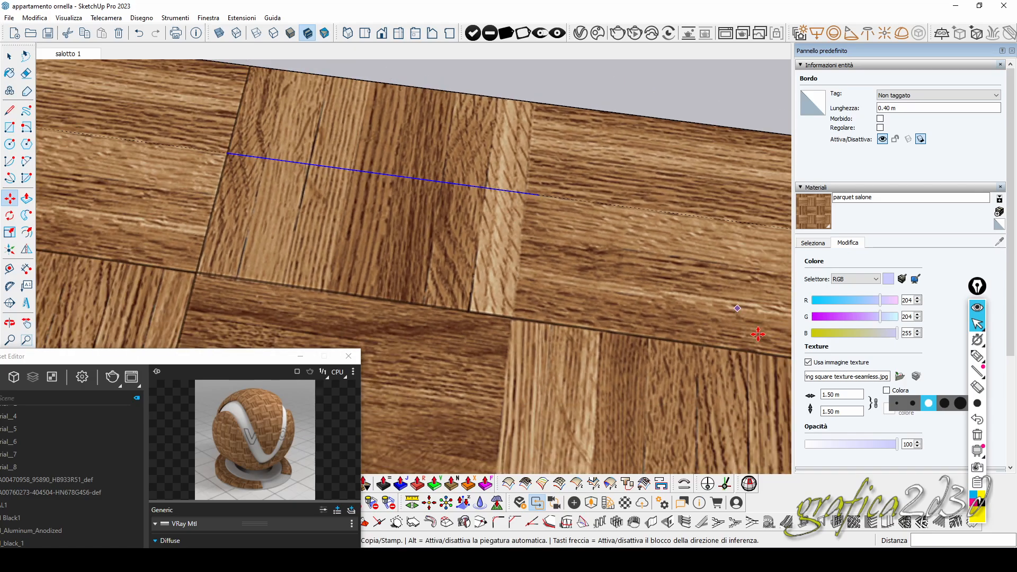
double_click(830, 396)
type("55")
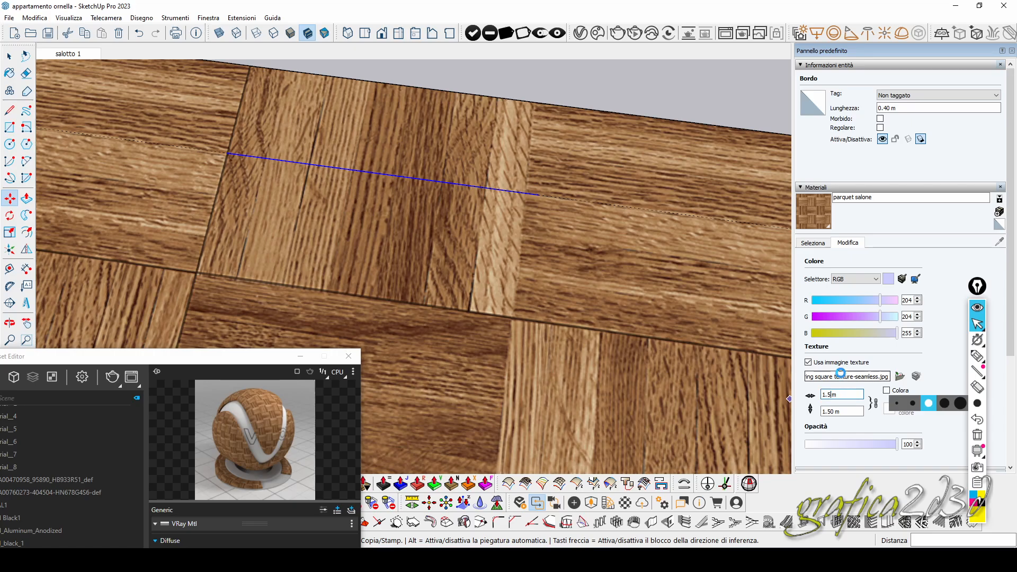
key("Return")
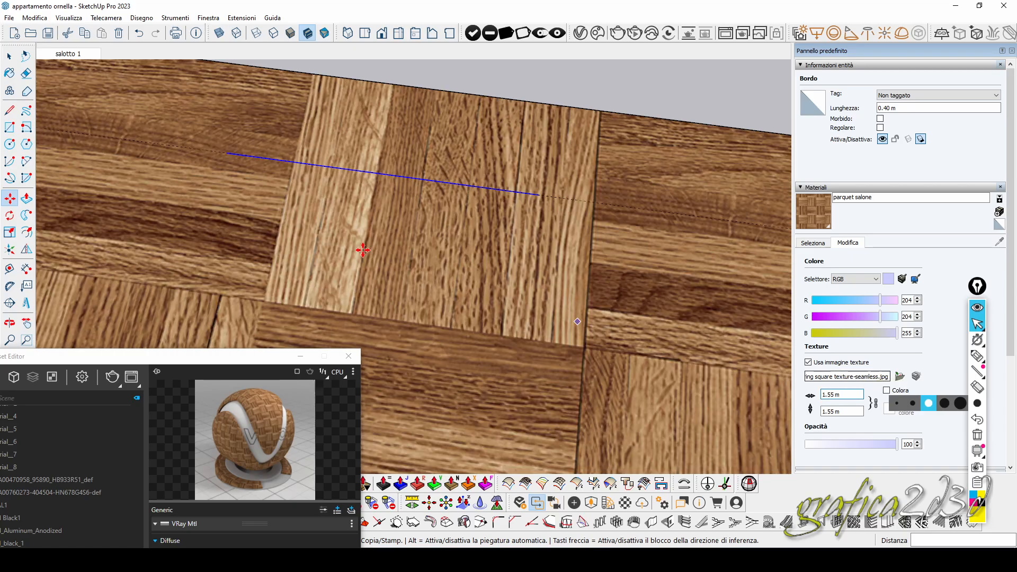
left_click(227, 154)
left_click(294, 163)
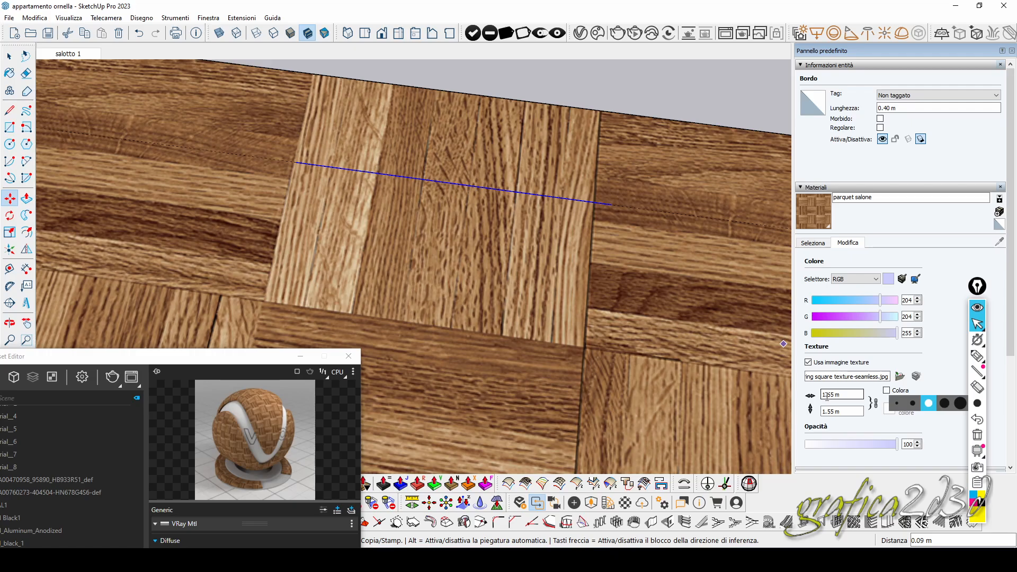
Set the parquet texture width to 1.60 m and move the 0.4 m reference line about 0.10 m to span one tile
left_click_drag(829, 395, 836, 395)
type("60")
key("Return")
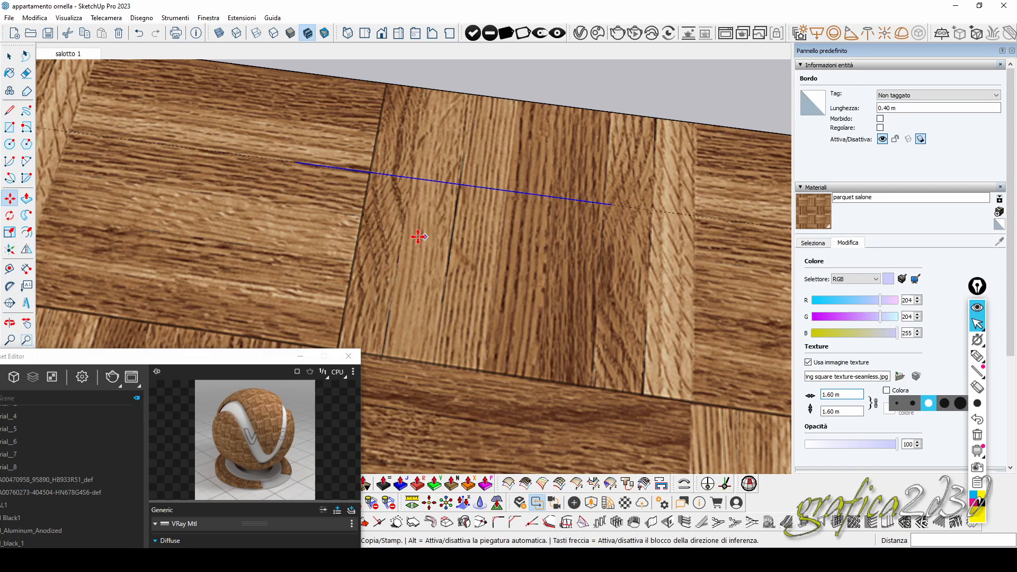
left_click(372, 173)
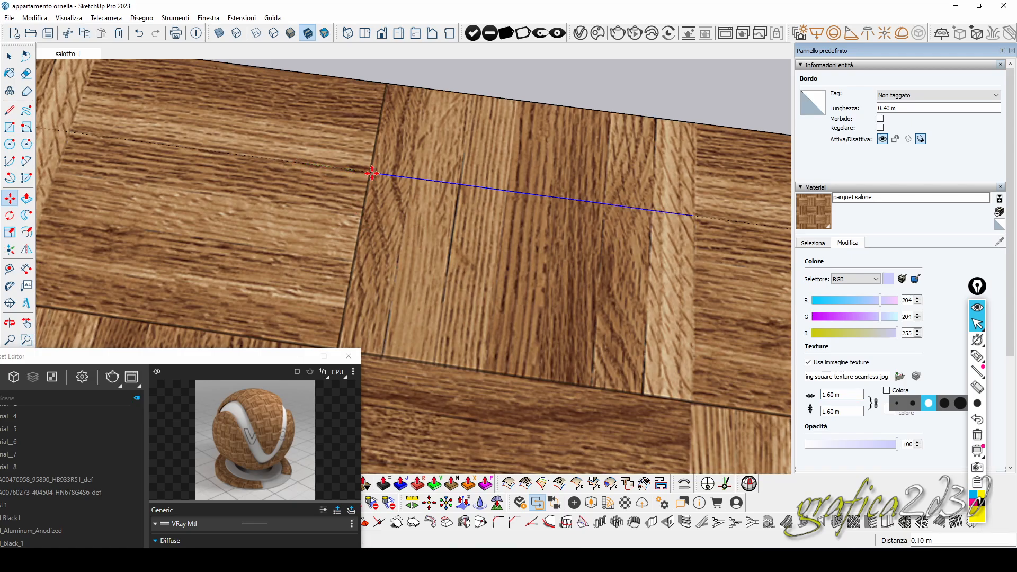
scroll(419, 194, "down", 5)
middle_click_drag(439, 253, 522, 271)
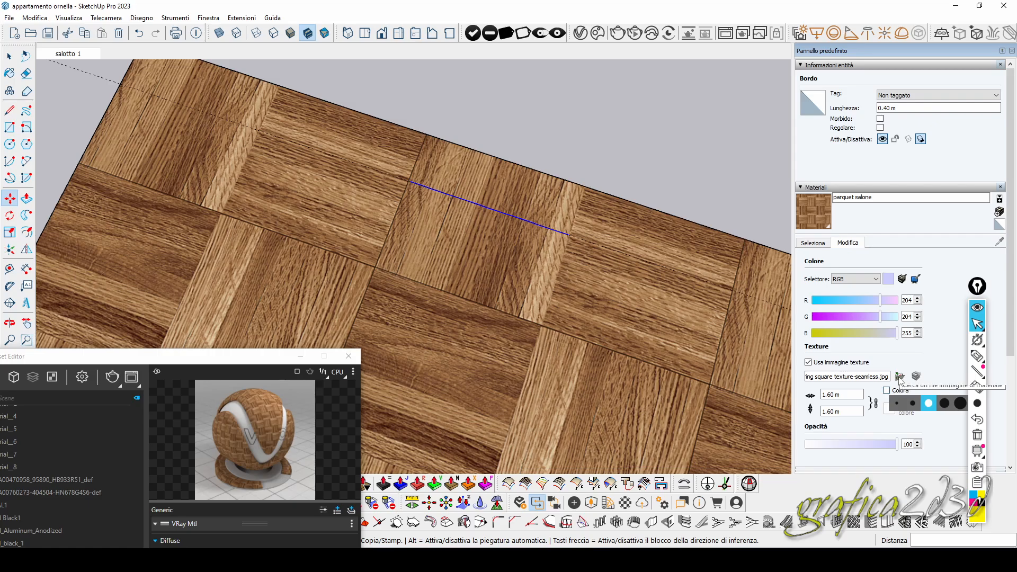
Bring the V-Ray Asset Editor fully into view and open "36_wood flooring square texture-seamless.jpg" from the downloaded parquet folder in the photo viewer
left_click_drag(248, 364, 439, 64)
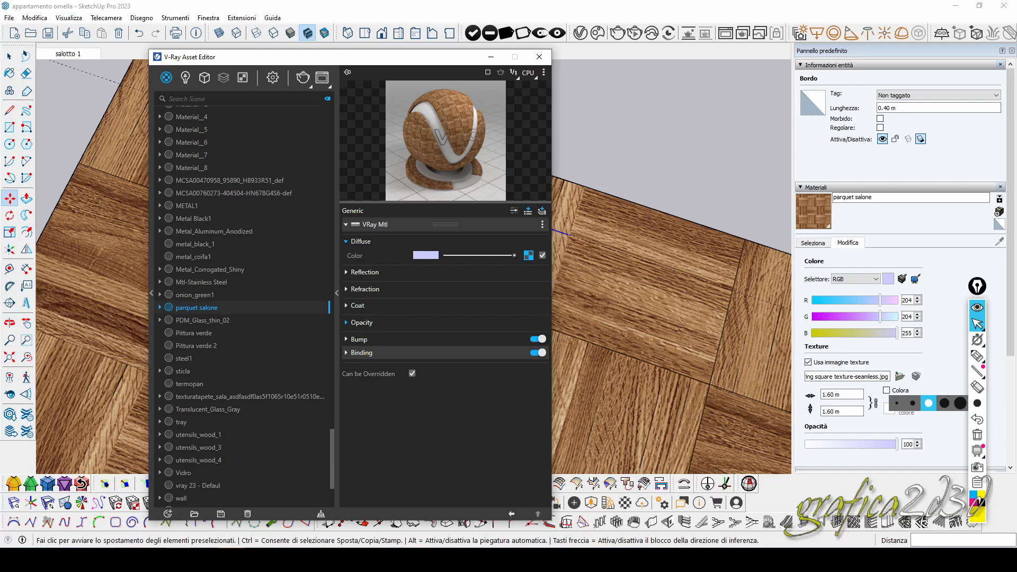
left_click(154, 560)
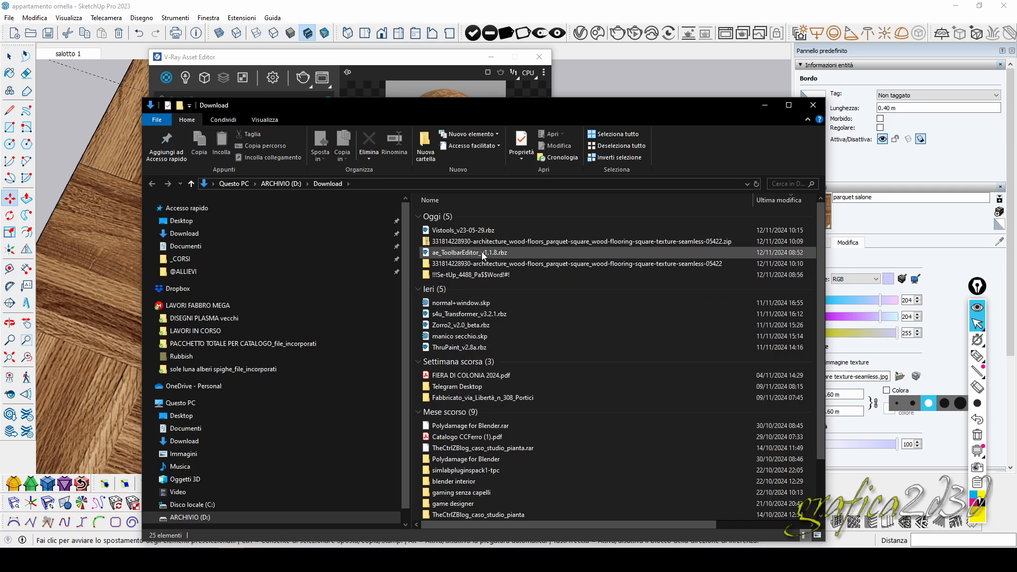
double_click(474, 265)
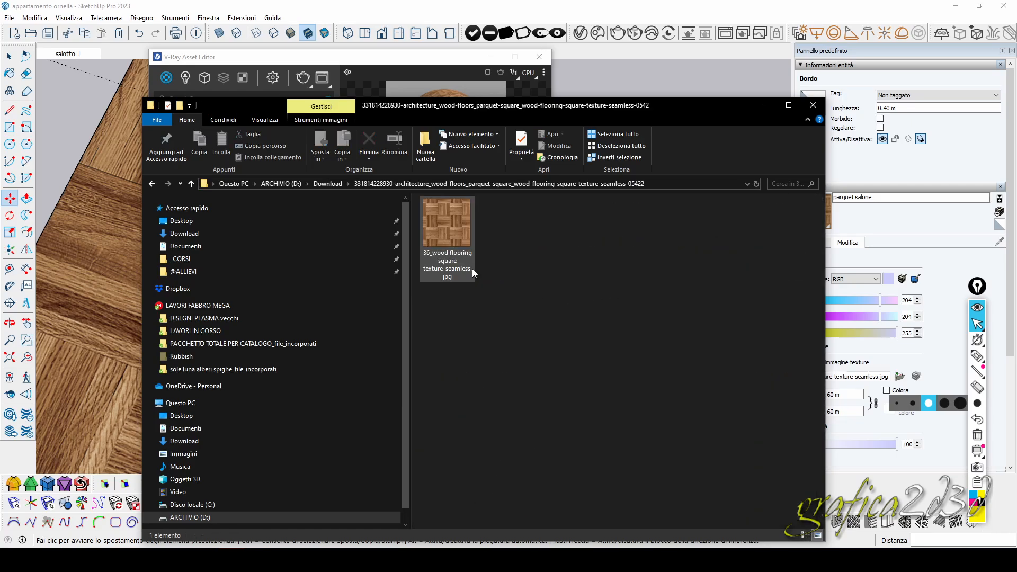
left_click(450, 230)
double_click(450, 230)
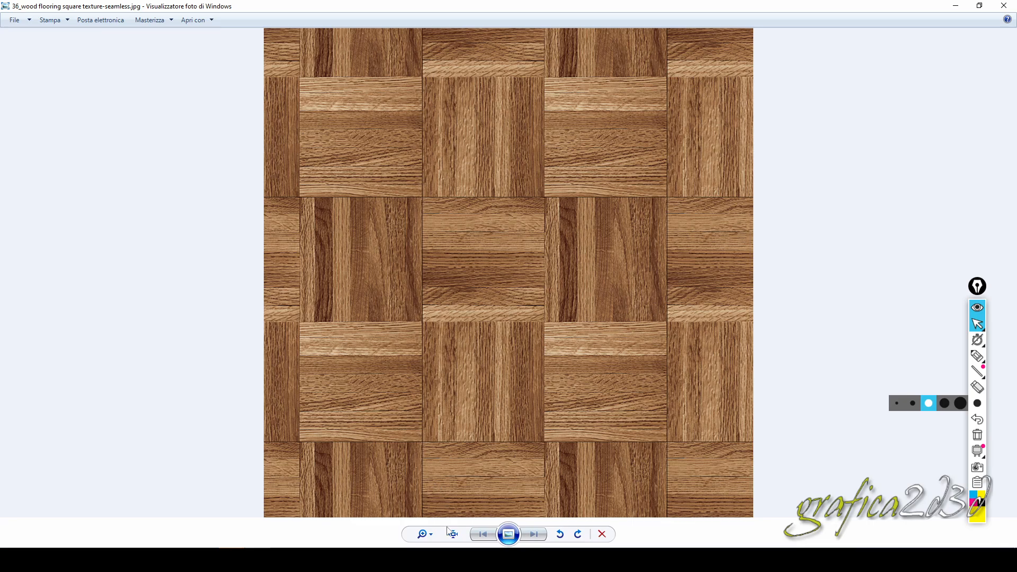
Divide 2 by 4 in the calculator, and return to the SketchUp apartment model
left_click(284, 560)
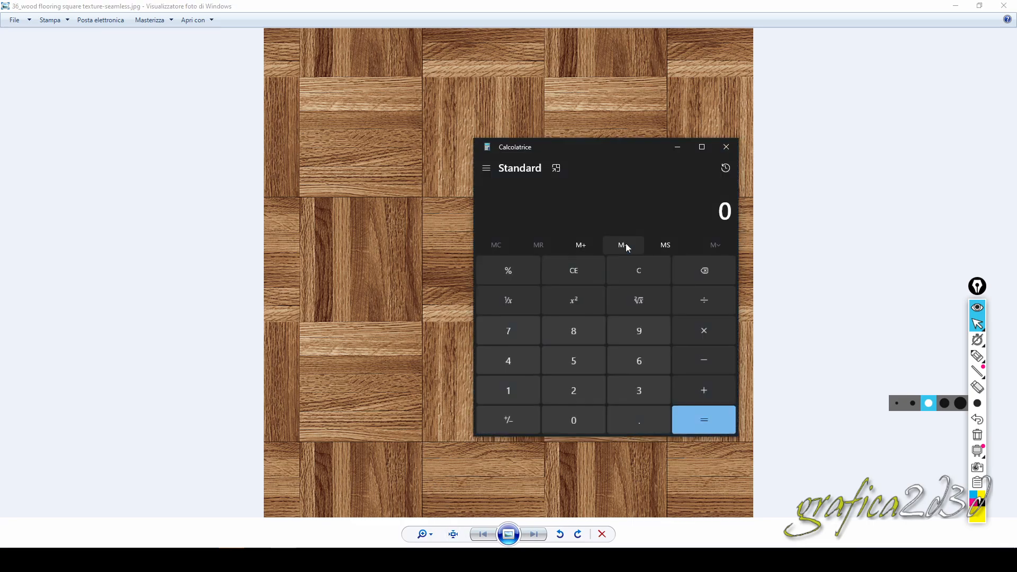
left_click(573, 387)
left_click(702, 297)
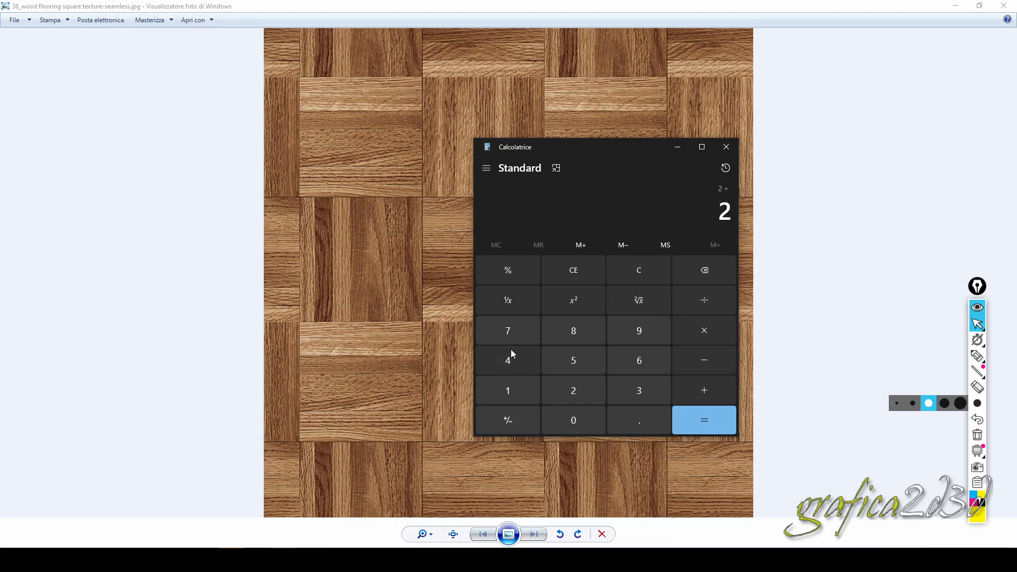
left_click(509, 356)
left_click(717, 426)
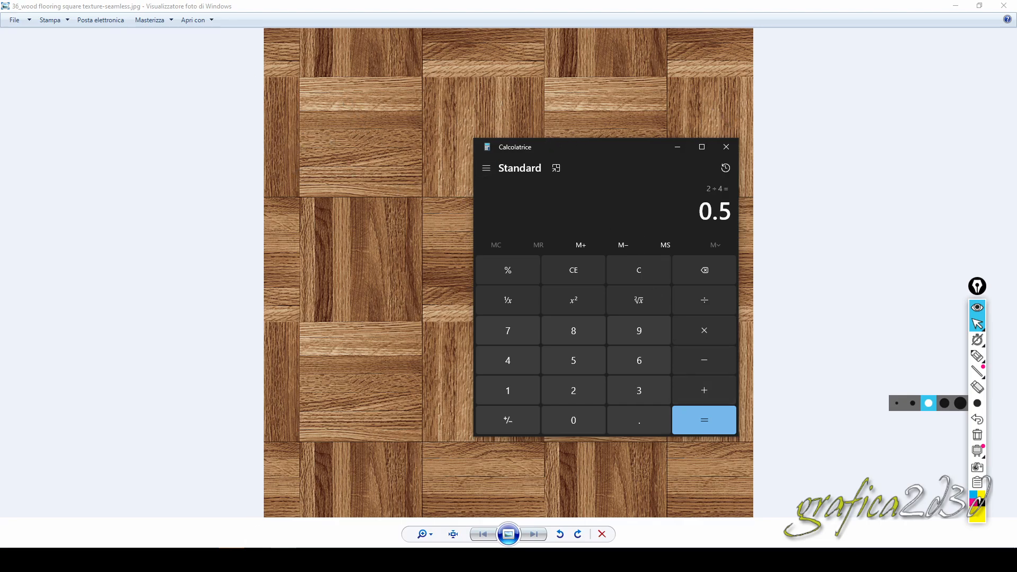
mouse_move(180, 561)
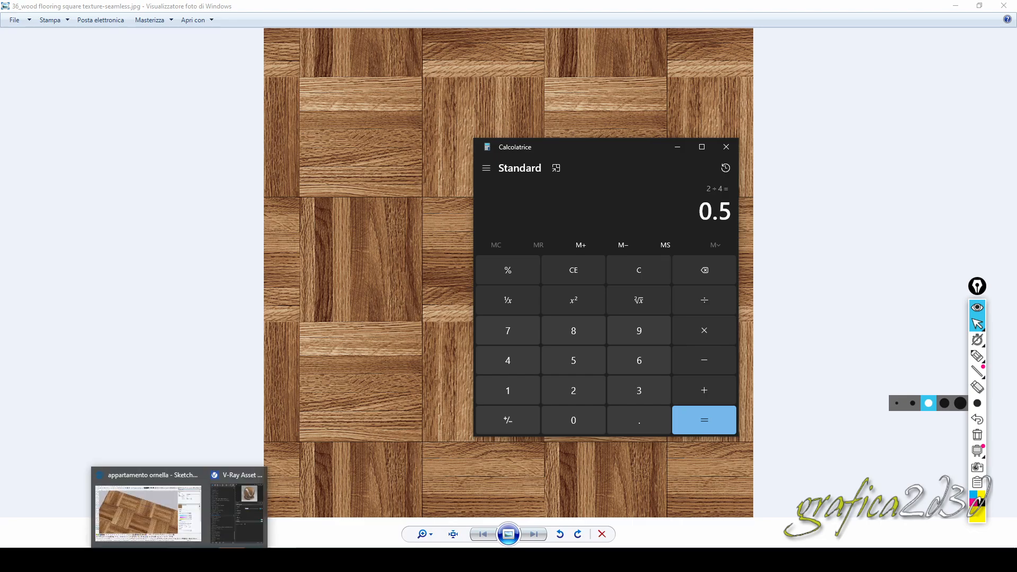
left_click(149, 511)
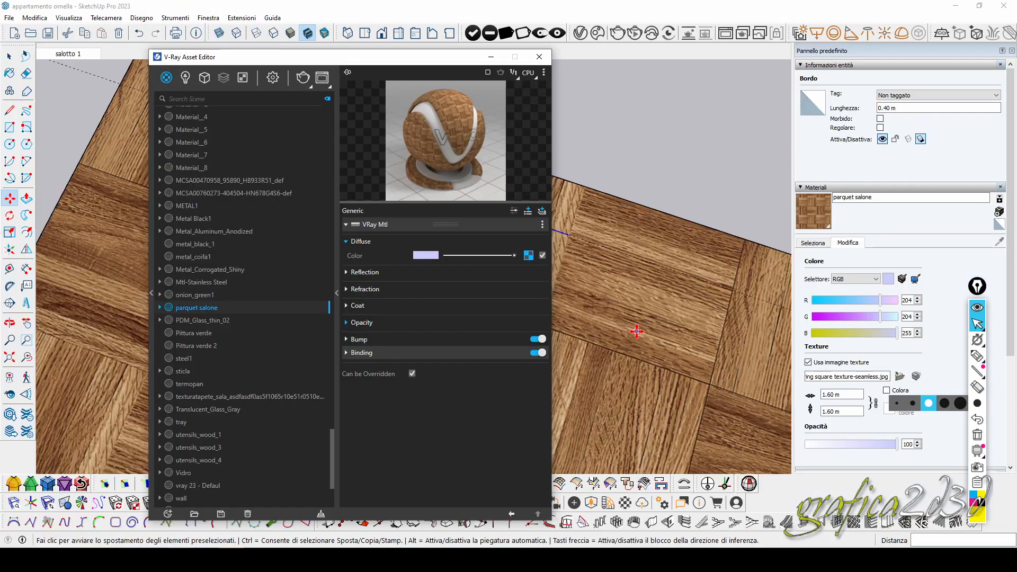
Unlock the width-to-height ratio of the parquet texture size and lock it again
left_click(825, 394)
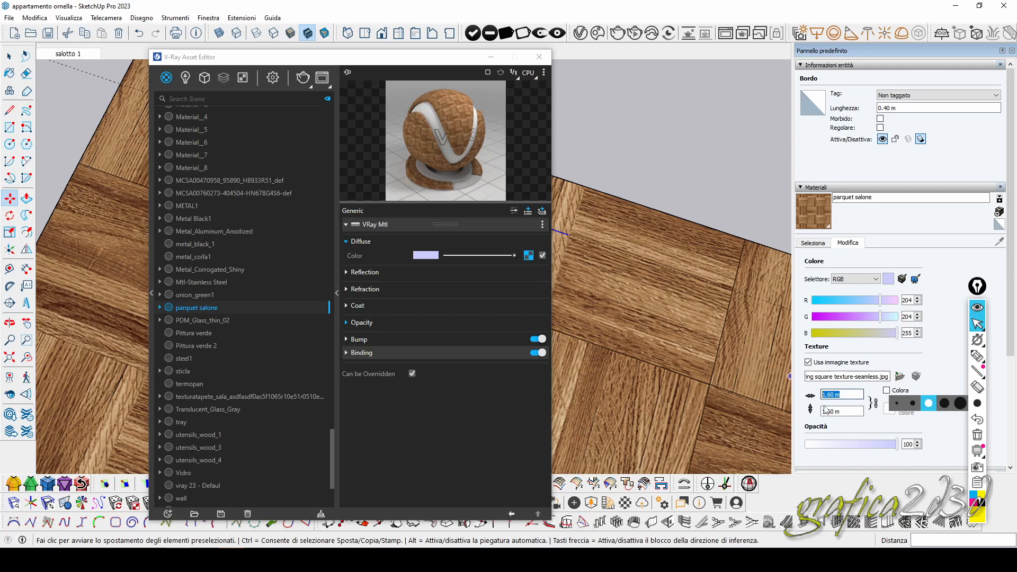
key("Tab")
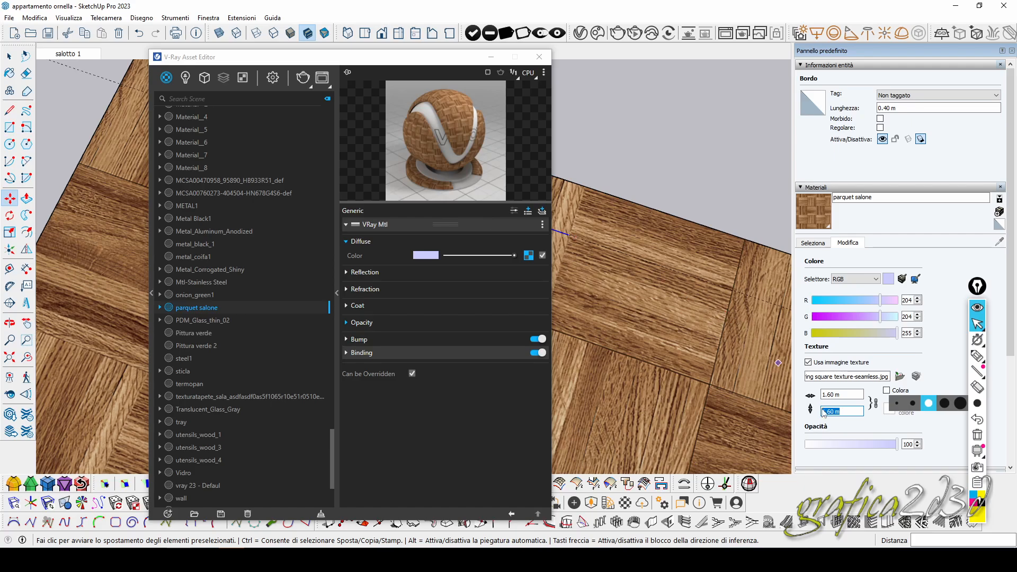
left_click(876, 407)
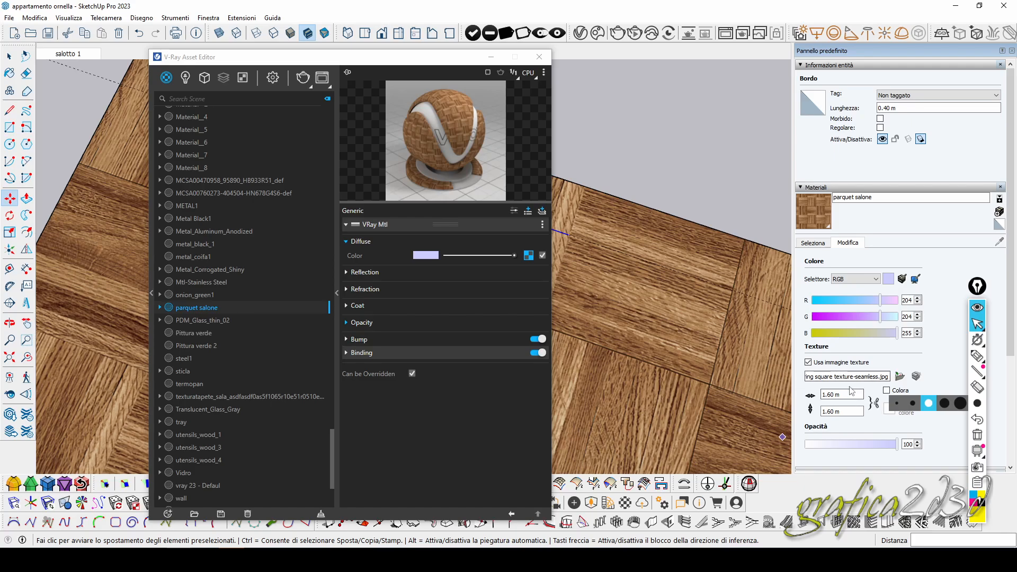
left_click_drag(848, 394, 830, 412)
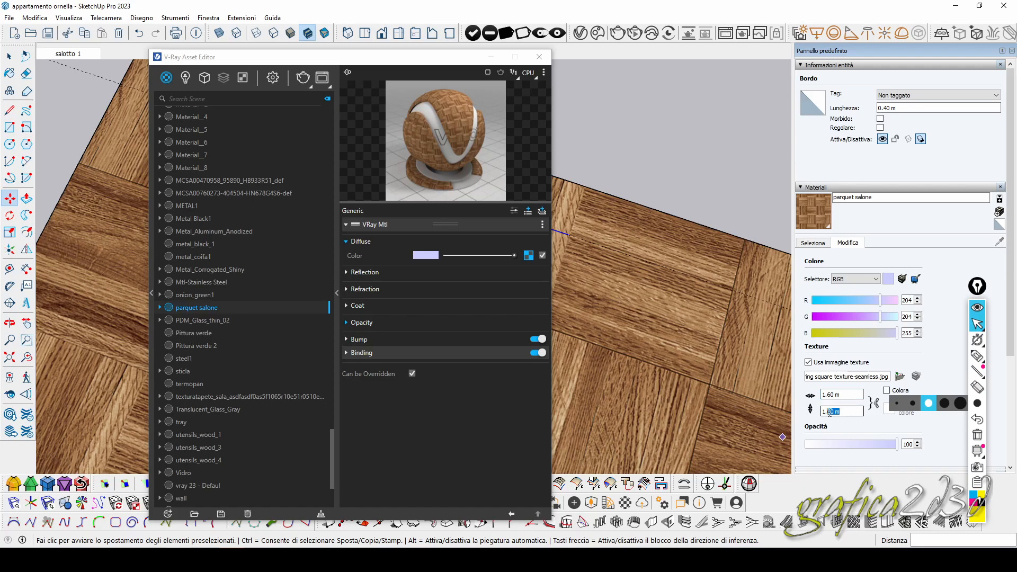
left_click(877, 402)
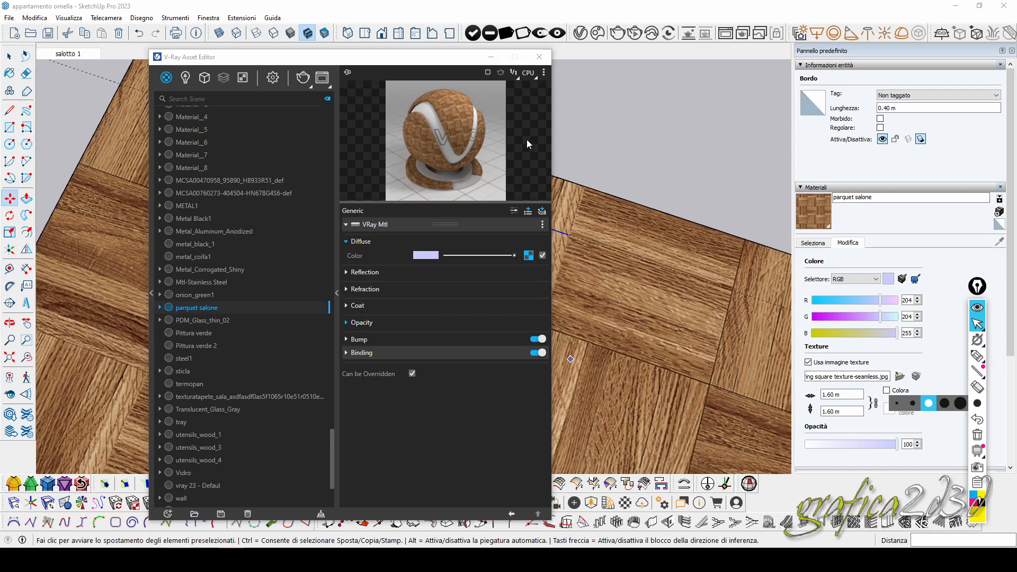
Close the V-Ray Asset Editor and start repositioning the parquet texture on the living room floor face
left_click(538, 62)
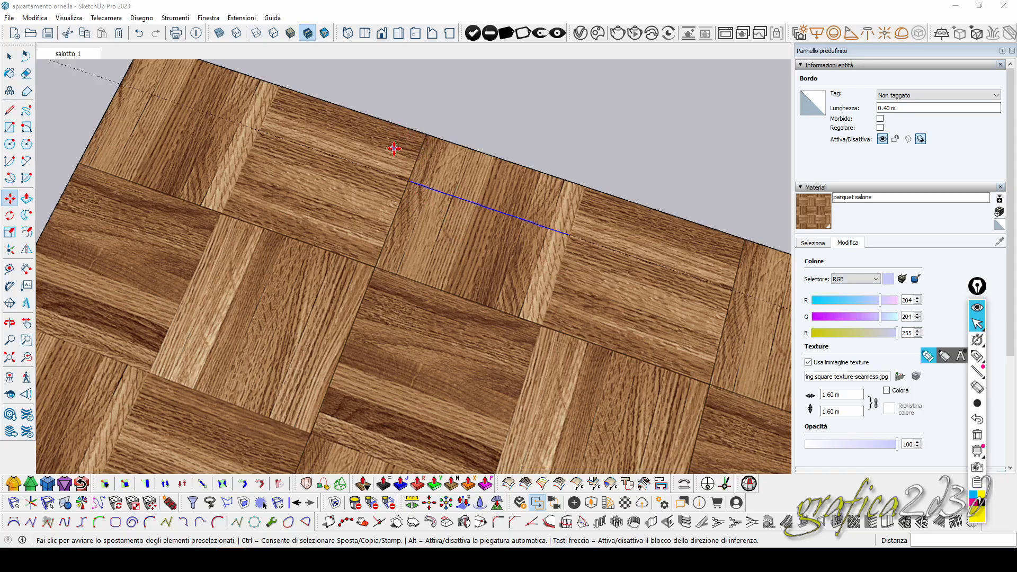
scroll(408, 159, "down", 3)
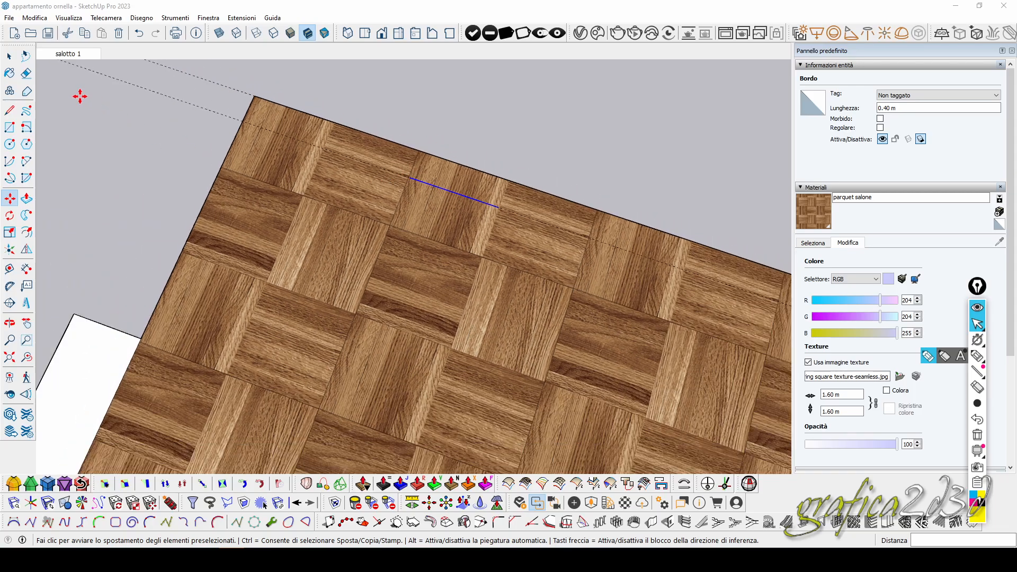
left_click(9, 56)
middle_click_drag(388, 261, 411, 206)
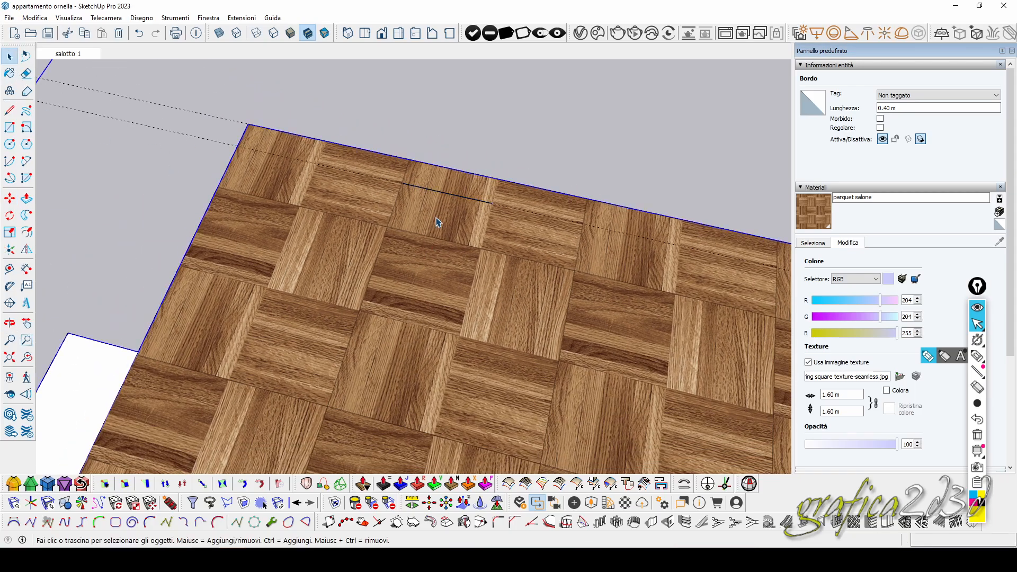
left_click(438, 221)
double_click(438, 222)
left_click(436, 221)
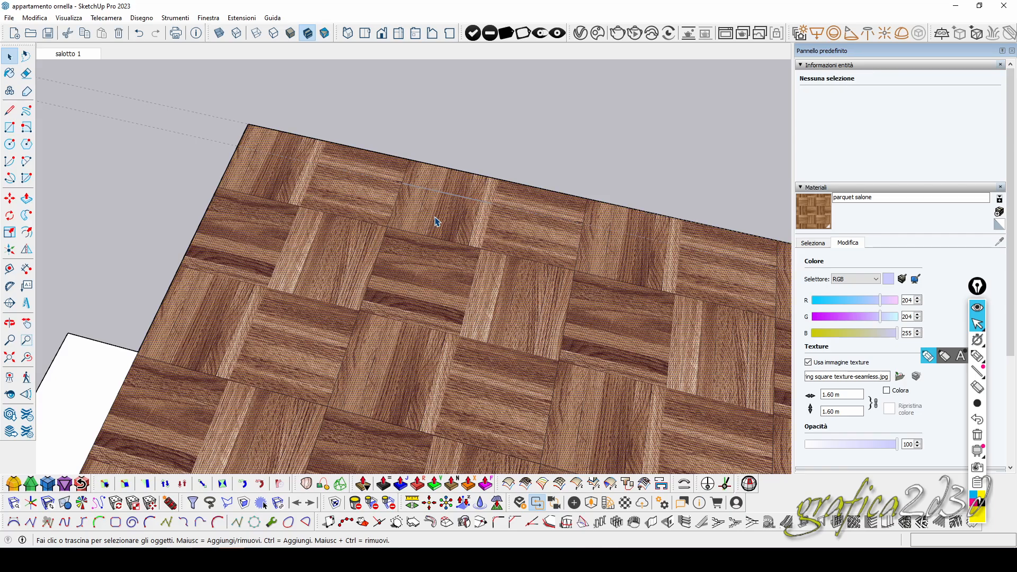
right_click(341, 203)
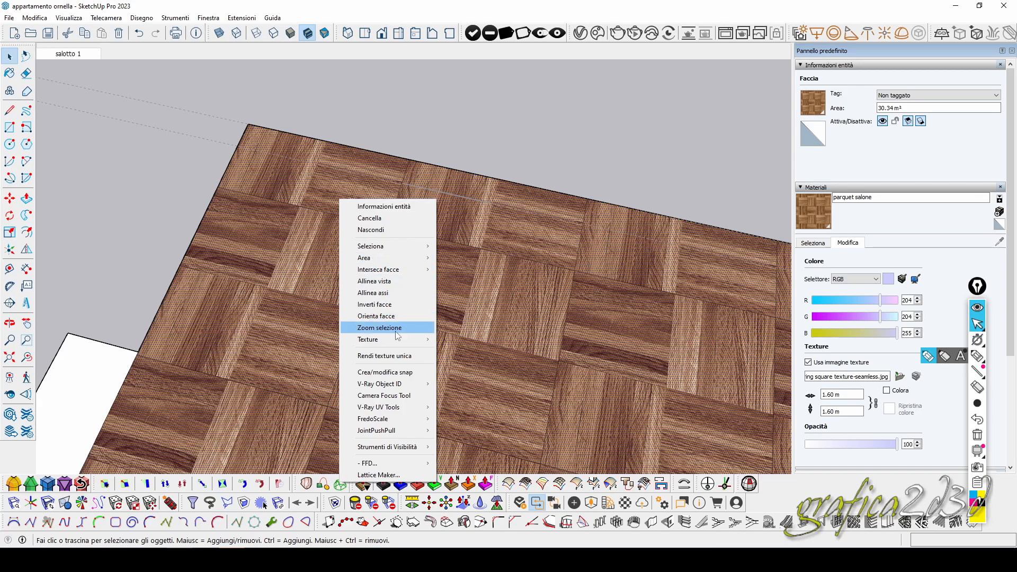
mouse_move(398, 338)
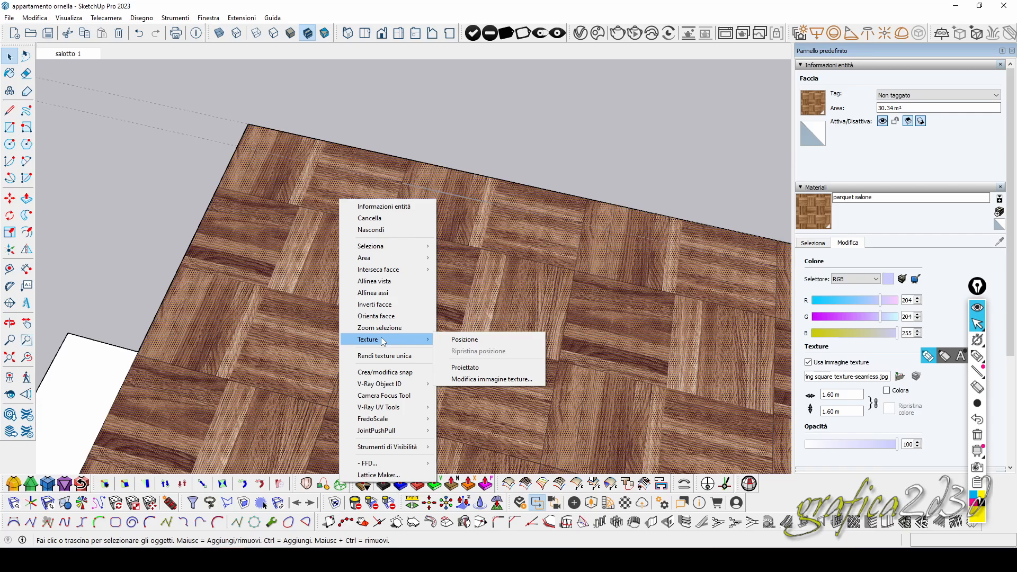
left_click(464, 339)
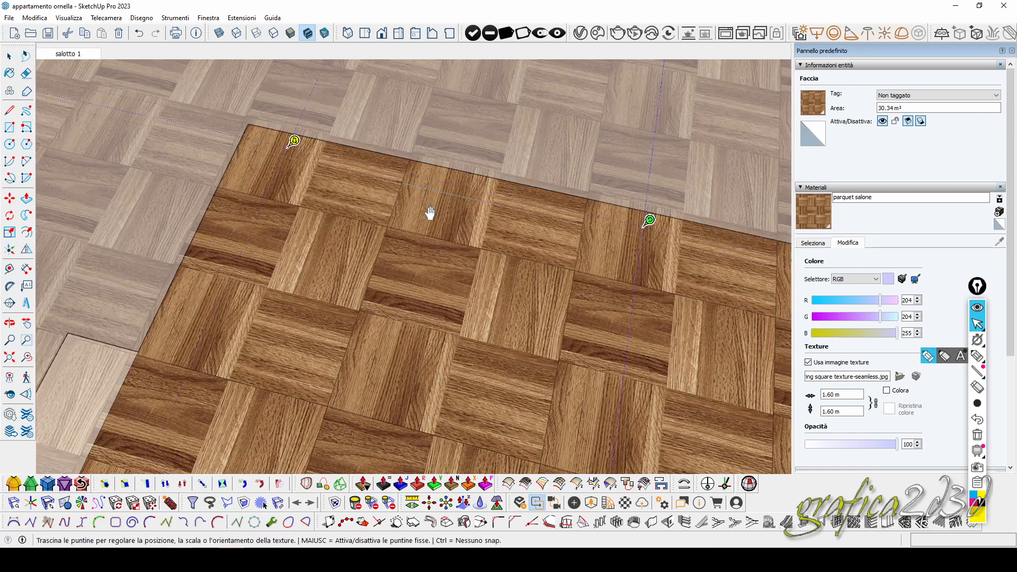
Try shifting the parquet texture freely across the floor, toward the wall opening and back toward the far corner
scroll(422, 198, "down", 6)
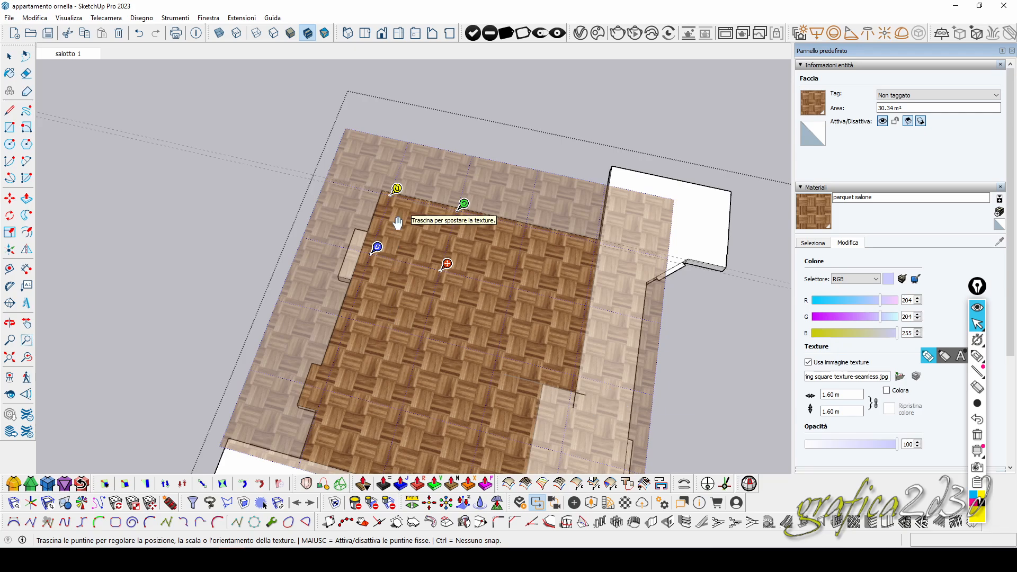
scroll(419, 238, "up", 3)
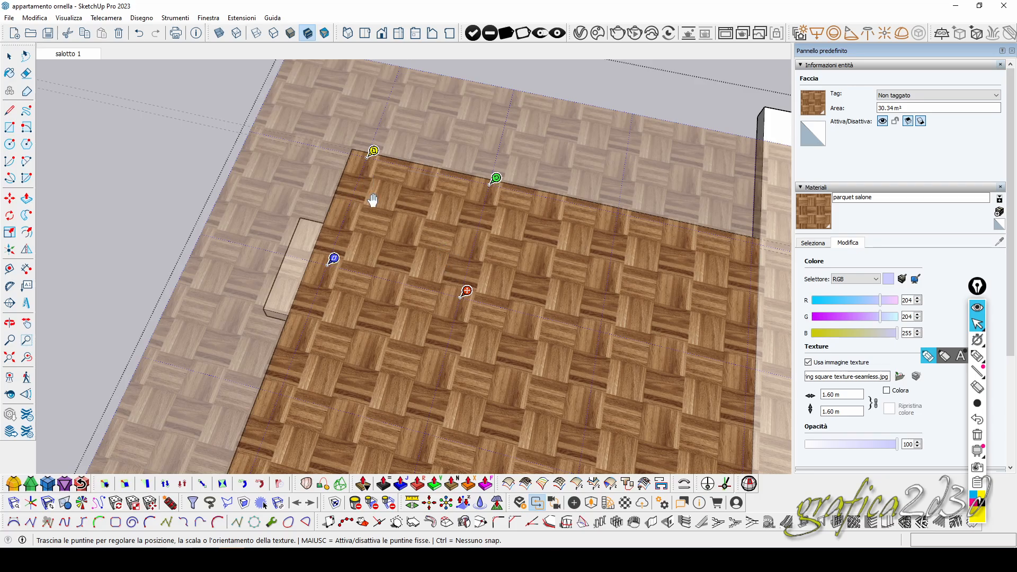
middle_click_drag(375, 199, 416, 238)
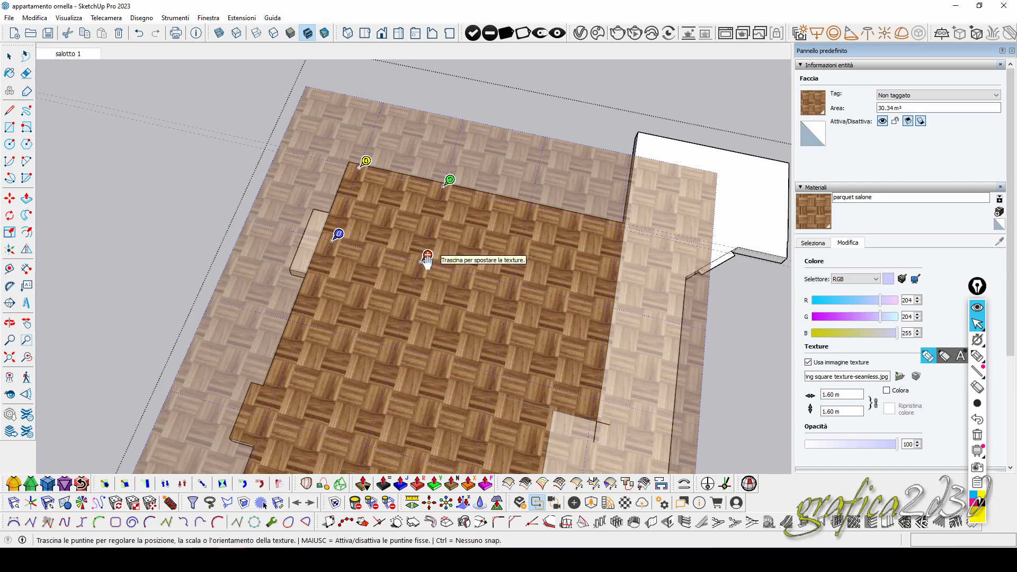
left_click_drag(427, 257, 569, 240)
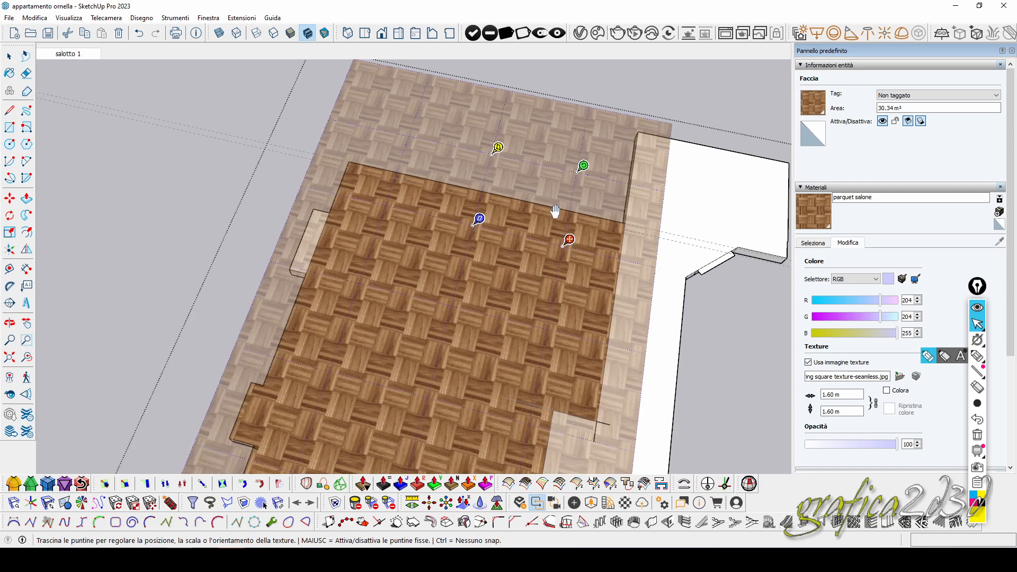
scroll(626, 217, "up", 2)
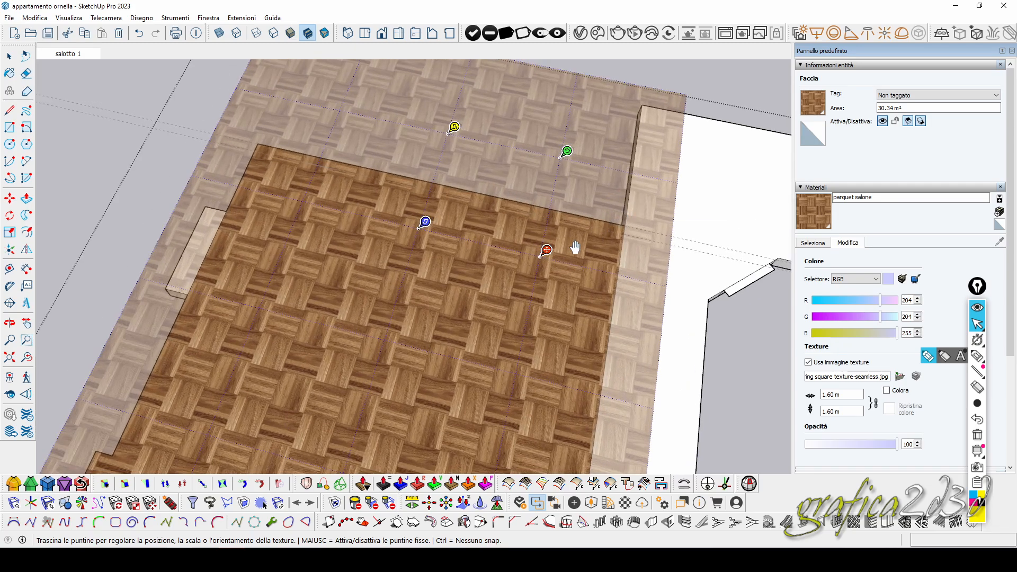
left_click_drag(576, 247, 232, 110)
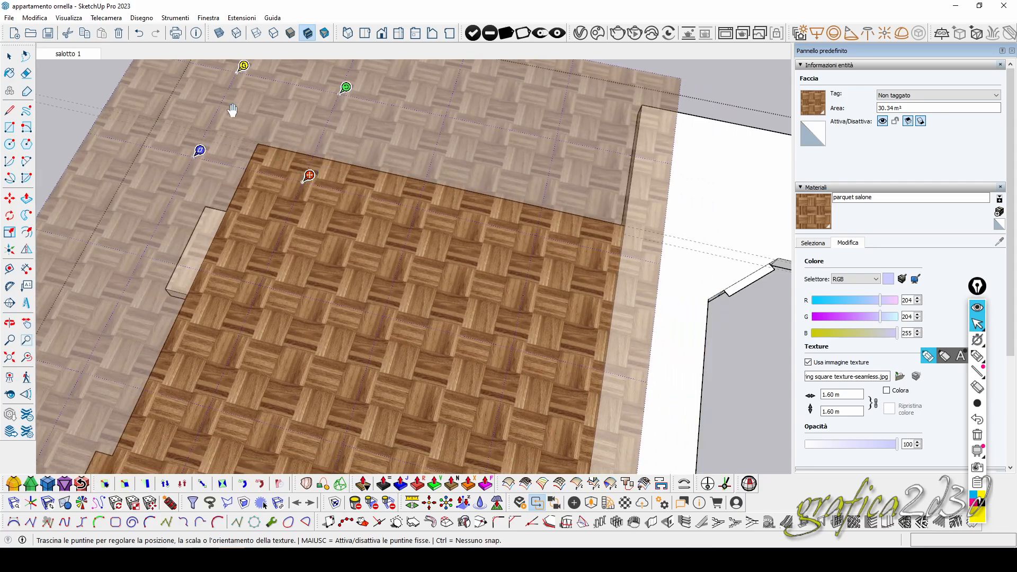
Shift the parquet texture until a tile's corner coincides with the floor's corner and its seams follow both edges
scroll(231, 127, "up", 5)
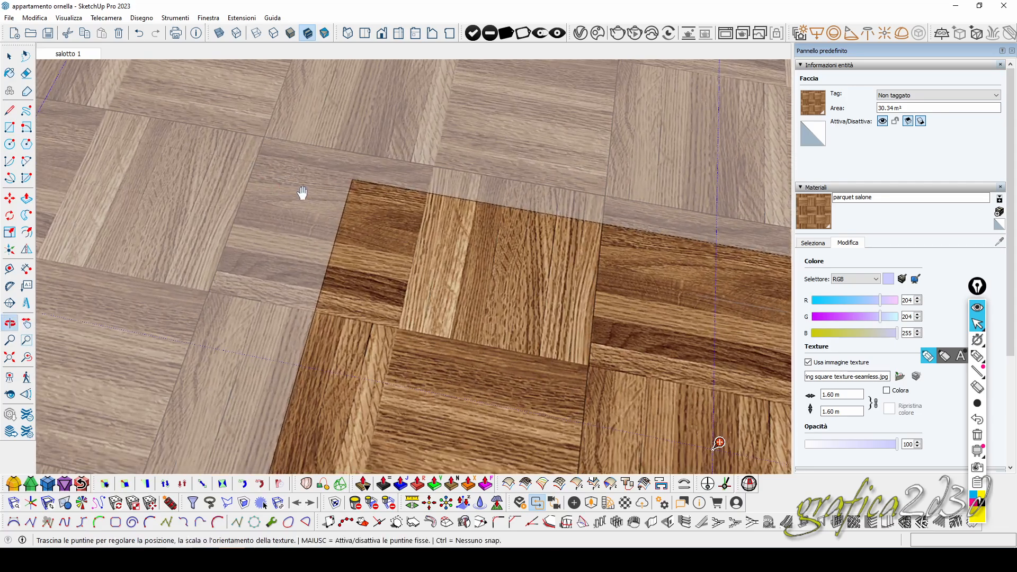
scroll(302, 193, "down", 2)
left_click_drag(577, 363, 417, 239)
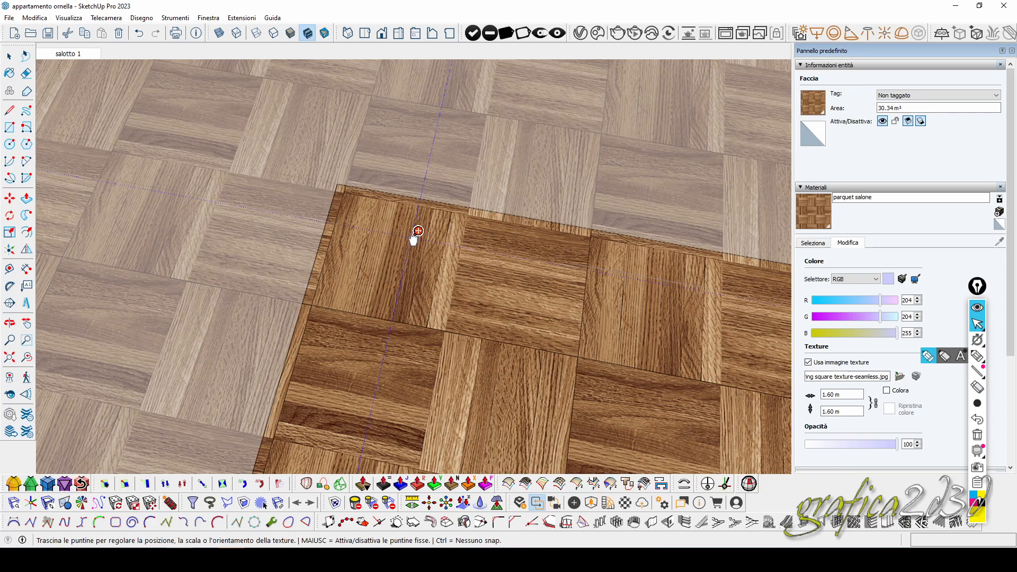
left_click_drag(418, 231, 416, 231)
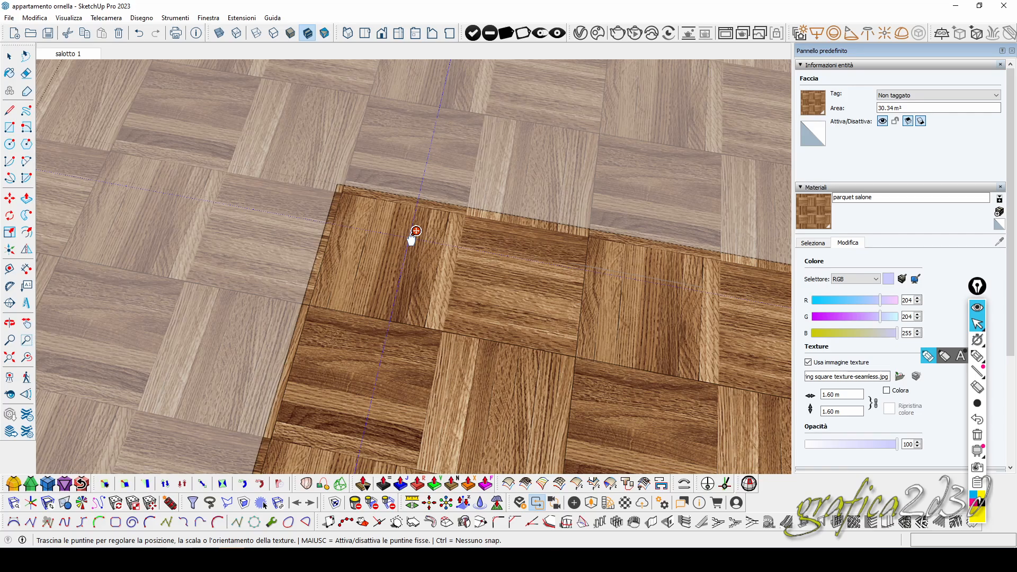
left_click_drag(417, 231, 412, 223)
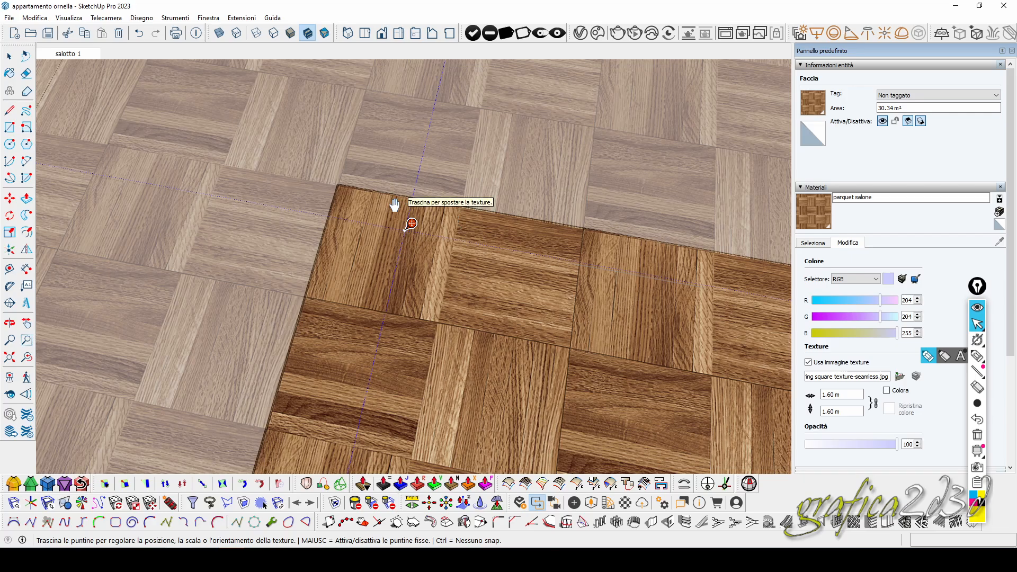
Rotate the parquet texture a quarter turn clockwise about its red pin, following the direction of the floor's upper edge
scroll(342, 216, "down", 5)
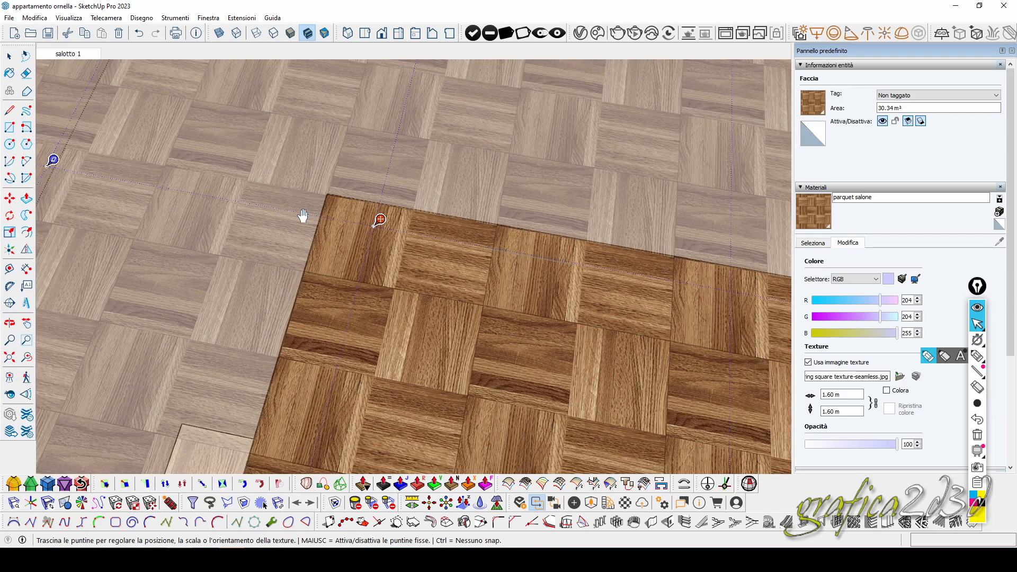
scroll(407, 124, "up", 4)
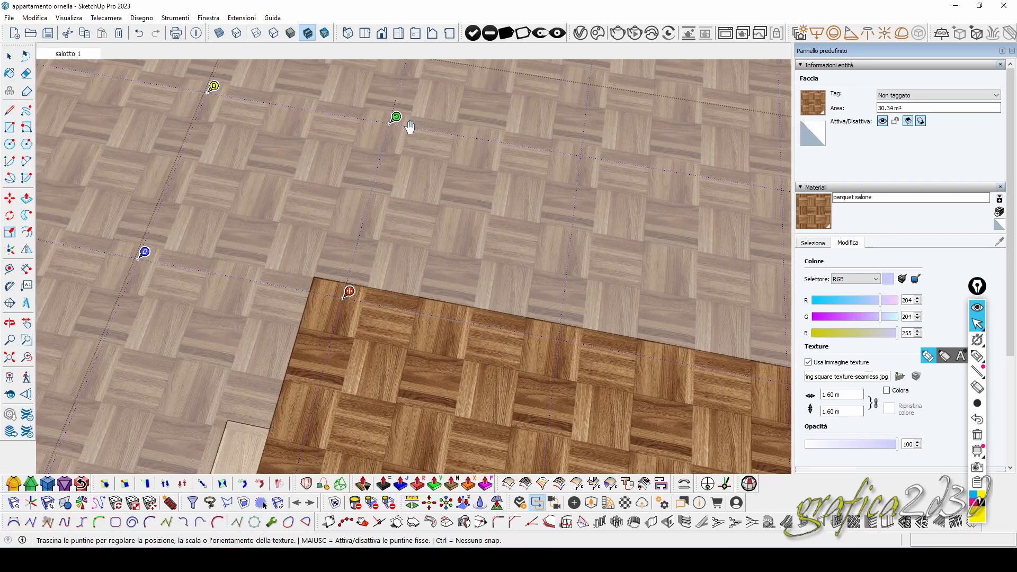
scroll(395, 123, "up", 2)
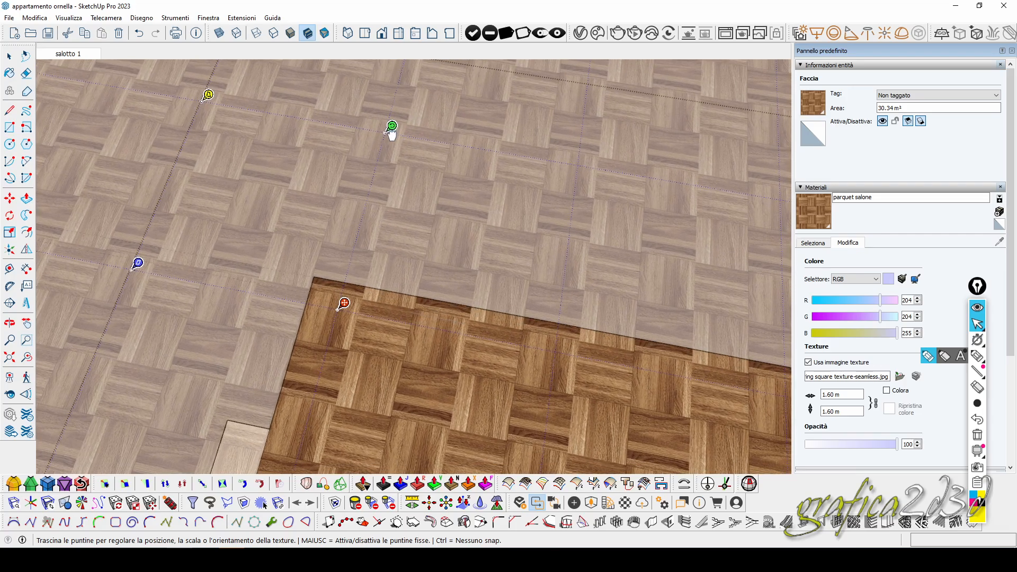
left_click_drag(385, 134, 497, 348)
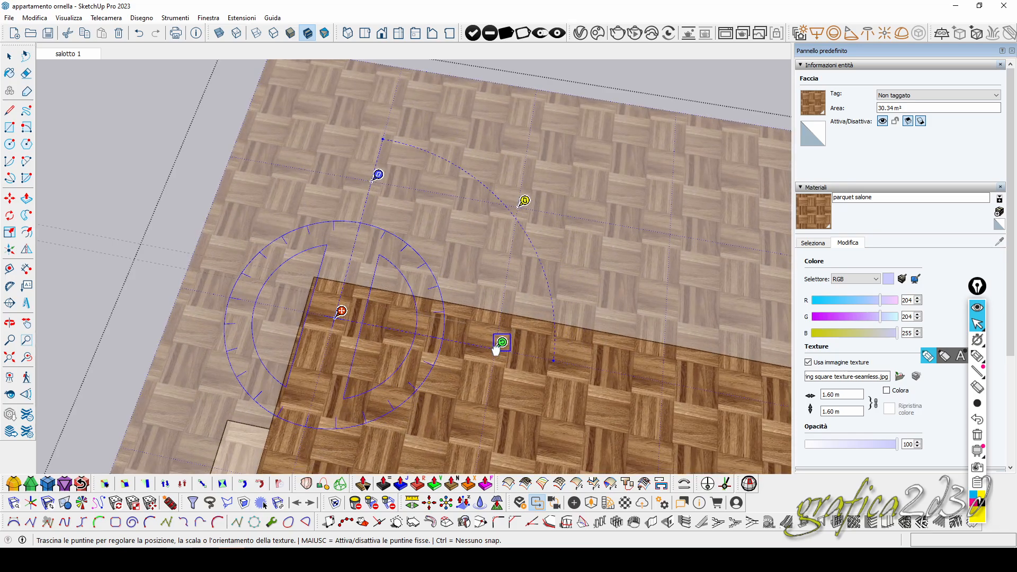
Place the texture's red origin pin on the floor's corner, and finish positioning by switching to the Line tool
scroll(355, 342, "up", 6)
scroll(342, 324, "up", 3)
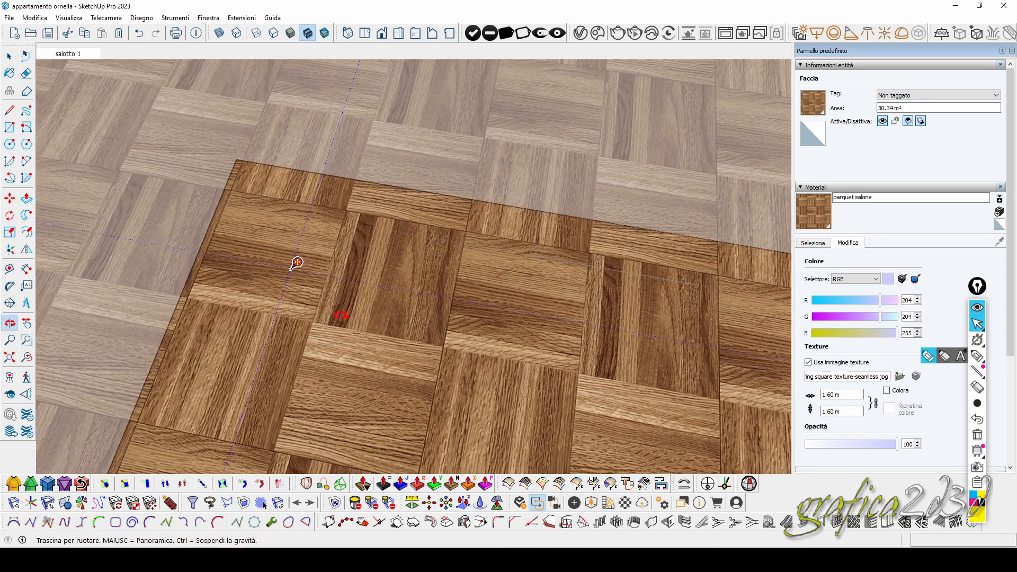
left_click_drag(291, 268, 244, 160)
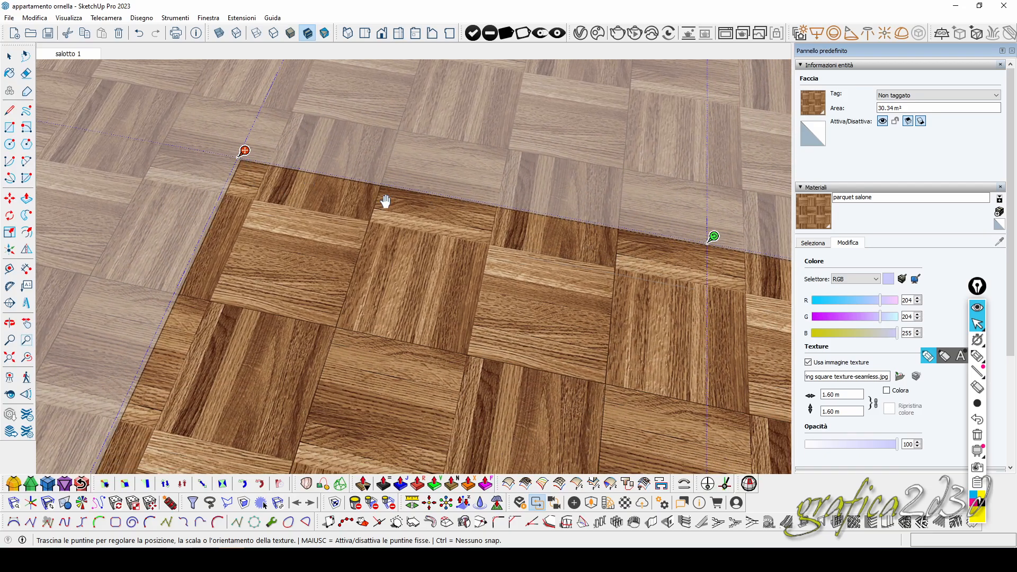
middle_click_drag(386, 200, 352, 229)
scroll(459, 246, "up", 2)
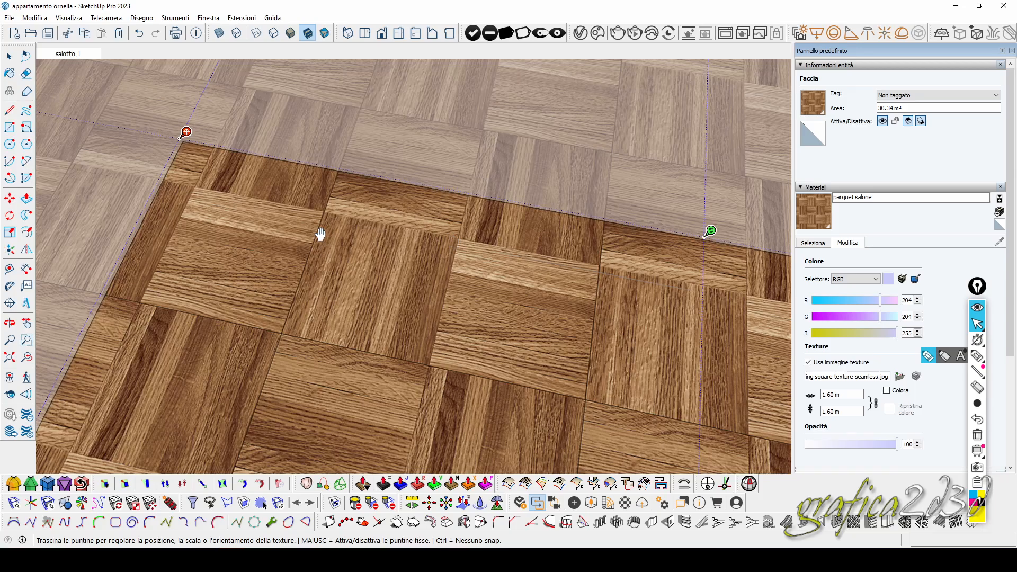
left_click(9, 110)
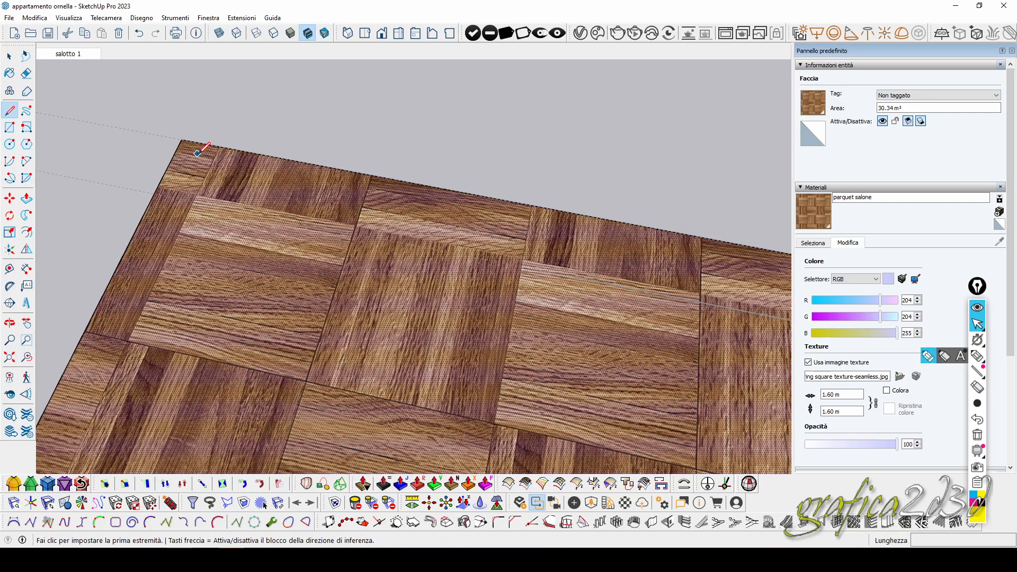
Draw a 0.4 m line from the floor's corner along its upper edge and a reference line about 0.21 m long into the parquet
left_click(182, 139)
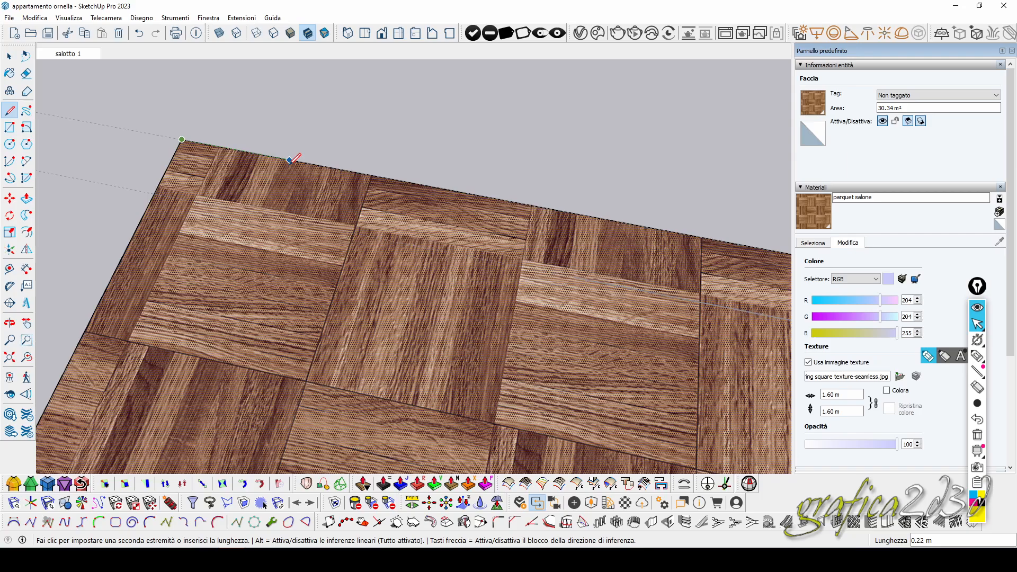
type("0.4")
key("Return")
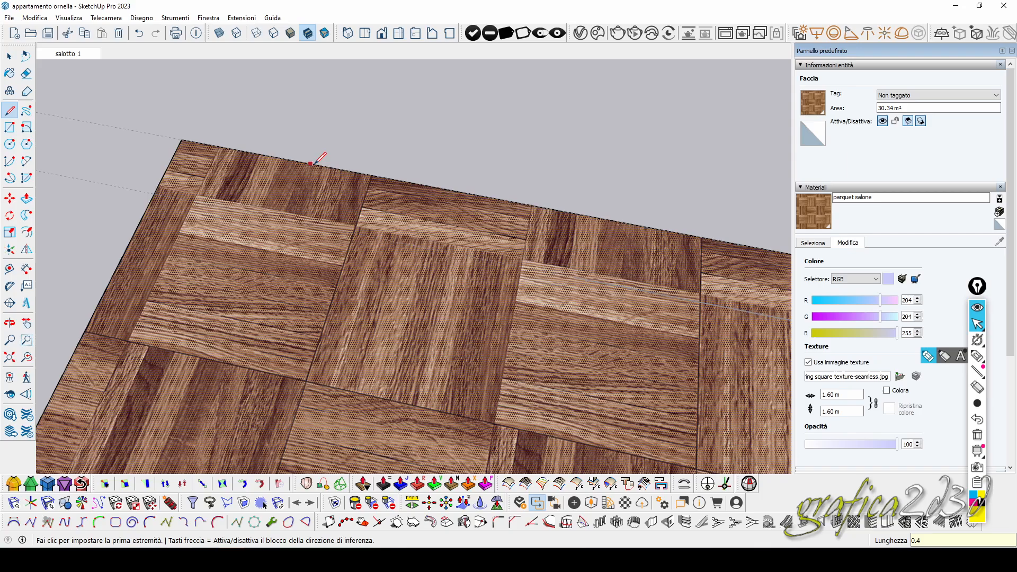
left_click(381, 177)
left_click(351, 270)
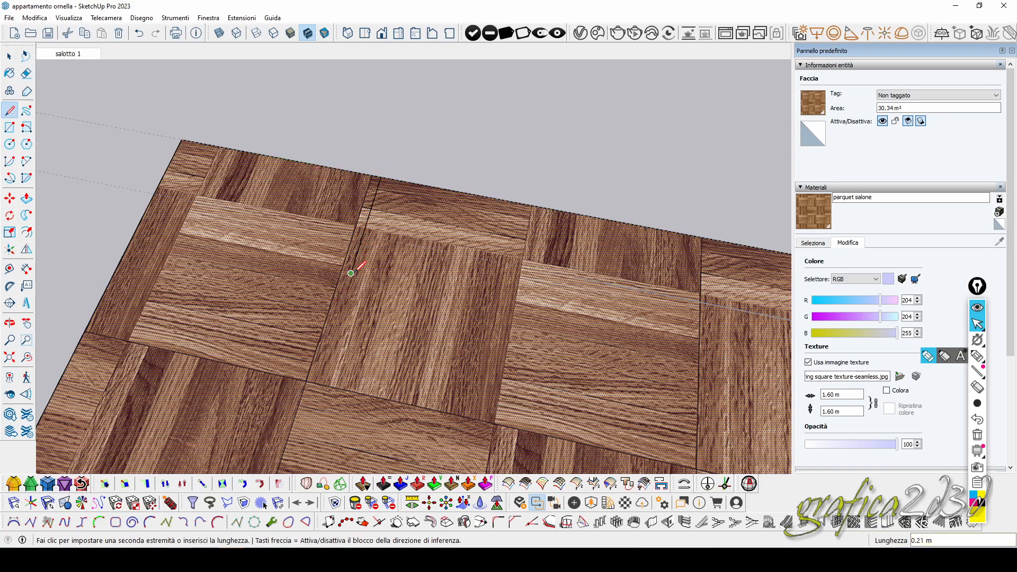
key("space")
Reopen texture positioning on the floor face and shift the parquet until a full tile's corner meets the floor's corner
scroll(305, 210, "up", 2)
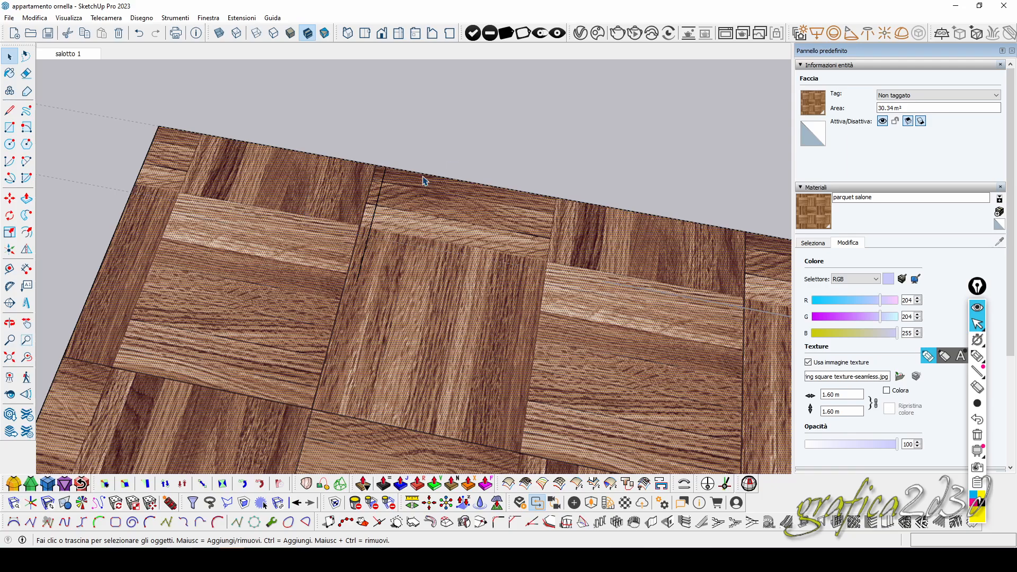
middle_click_drag(355, 262, 350, 277)
scroll(245, 173, "up", 2)
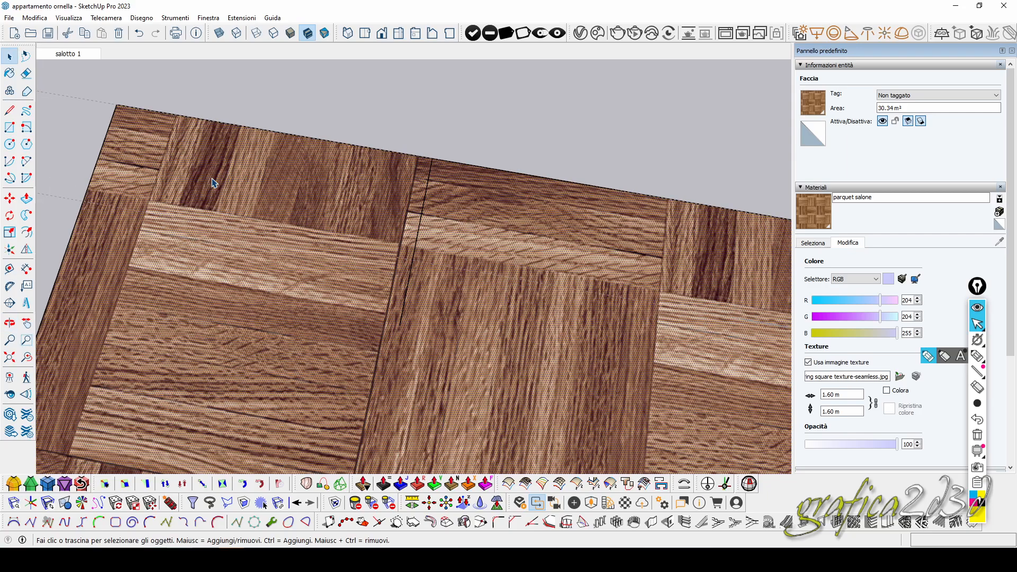
right_click(212, 183)
mouse_move(291, 320)
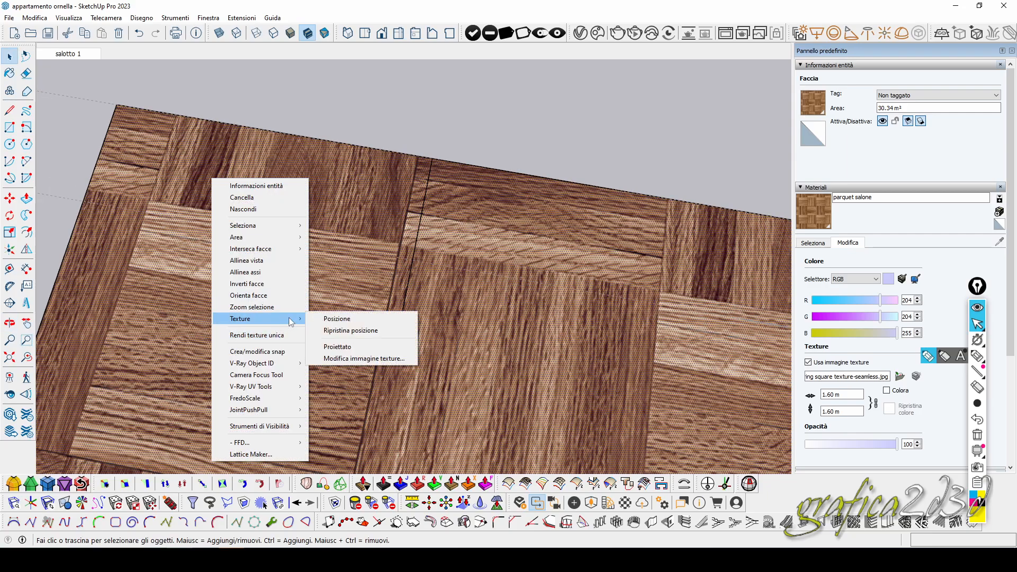
left_click(337, 318)
left_click_drag(311, 294, 271, 193)
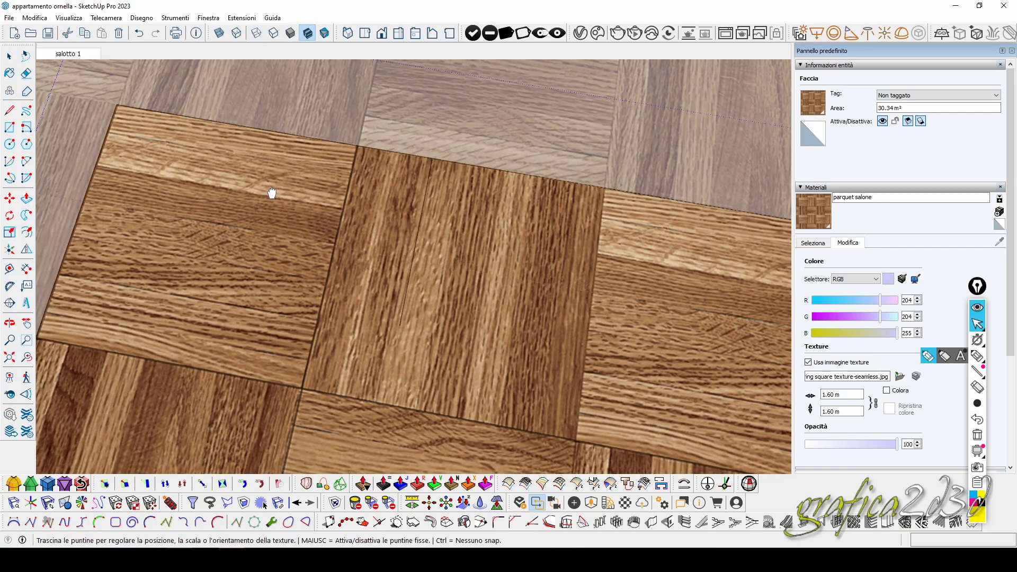
Fine-tune the parquet's scale and rotation with the green pin so the seams follow the floor's upper edge, and finish positioning
scroll(247, 207, "down", 5)
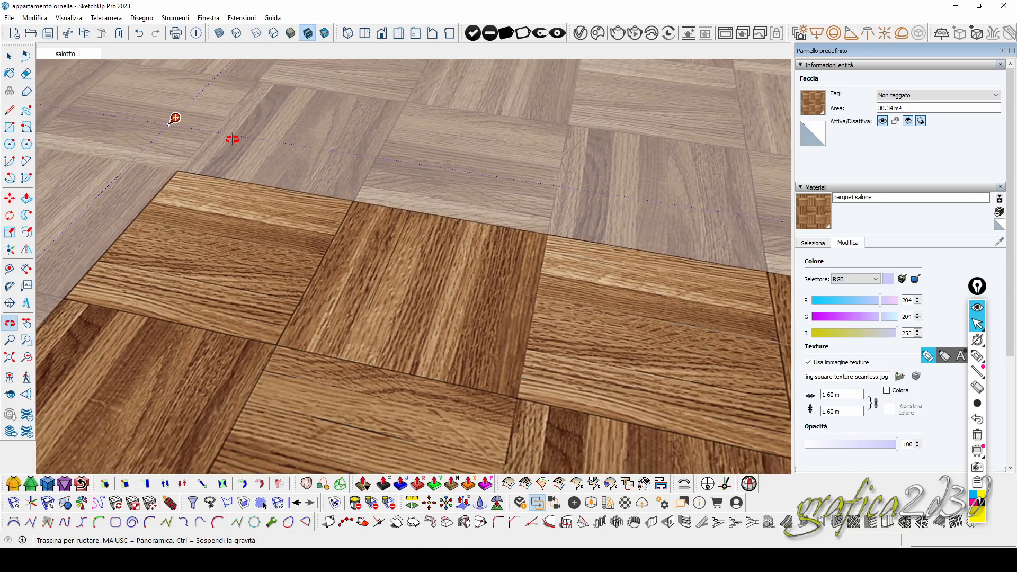
scroll(248, 214, "down", 4)
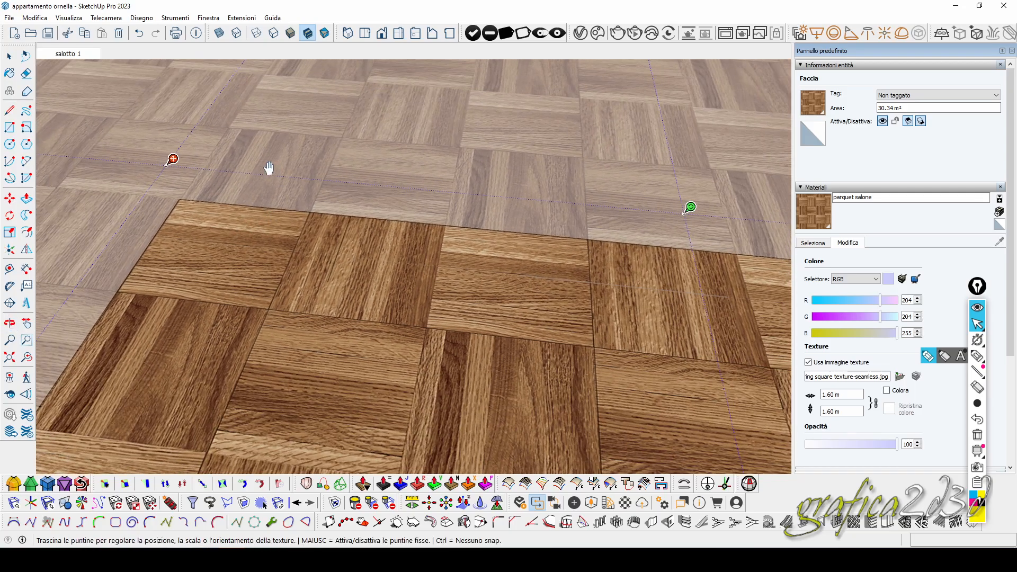
mouse_move(686, 208)
left_mouse_down()
mouse_move(786, 217)
mouse_move(683, 213)
left_mouse_up()
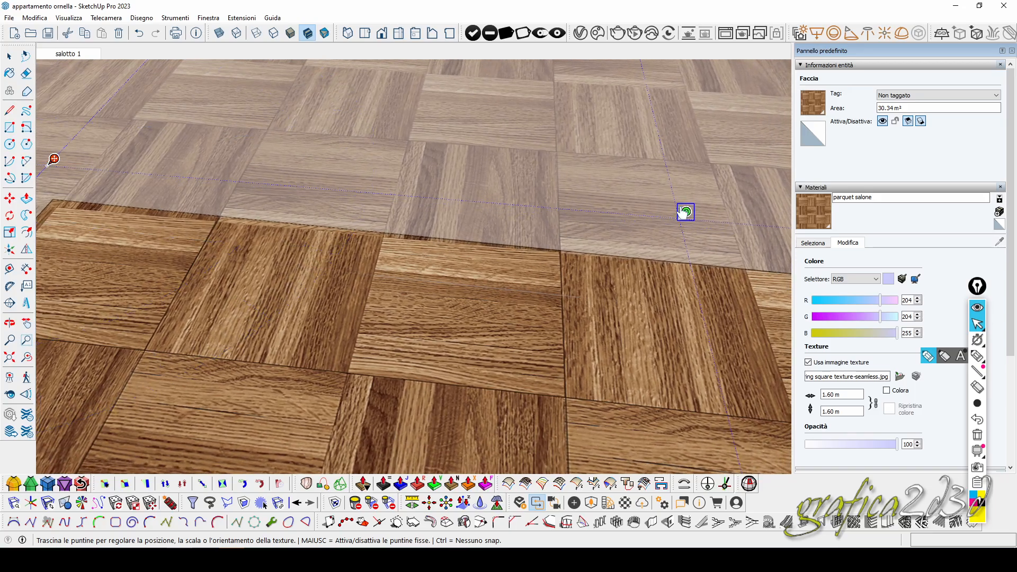
left_click_drag(246, 247, 248, 245)
middle_click_drag(247, 245, 336, 283)
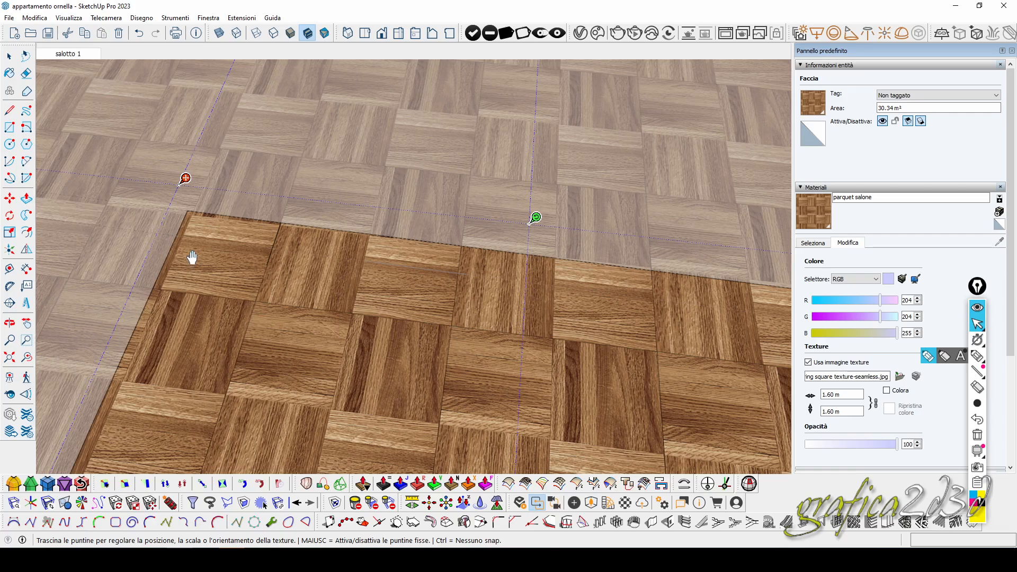
scroll(193, 259, "up", 3)
middle_click_drag(257, 268, 253, 260, "shift")
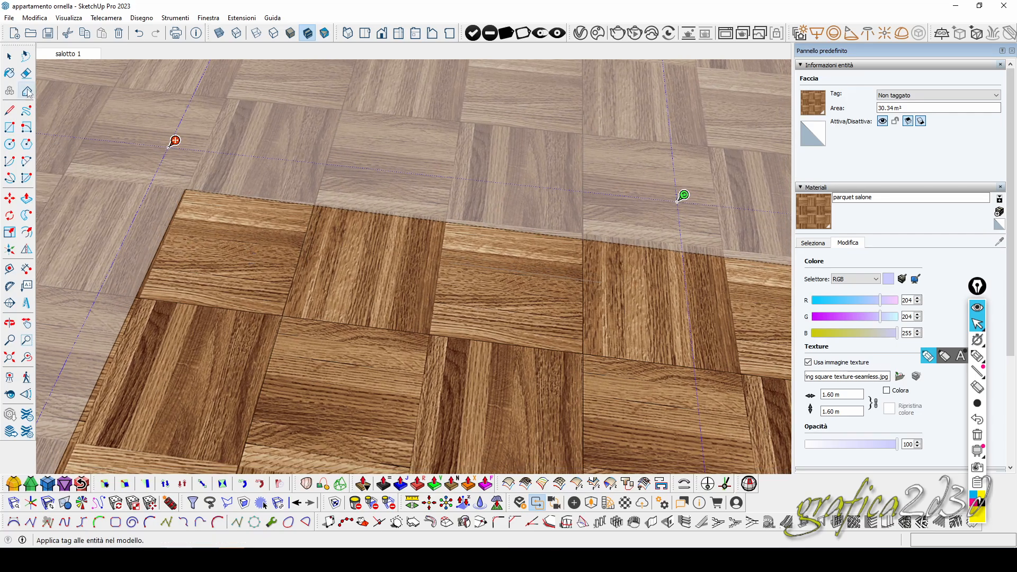
left_click(10, 55)
left_click(458, 182)
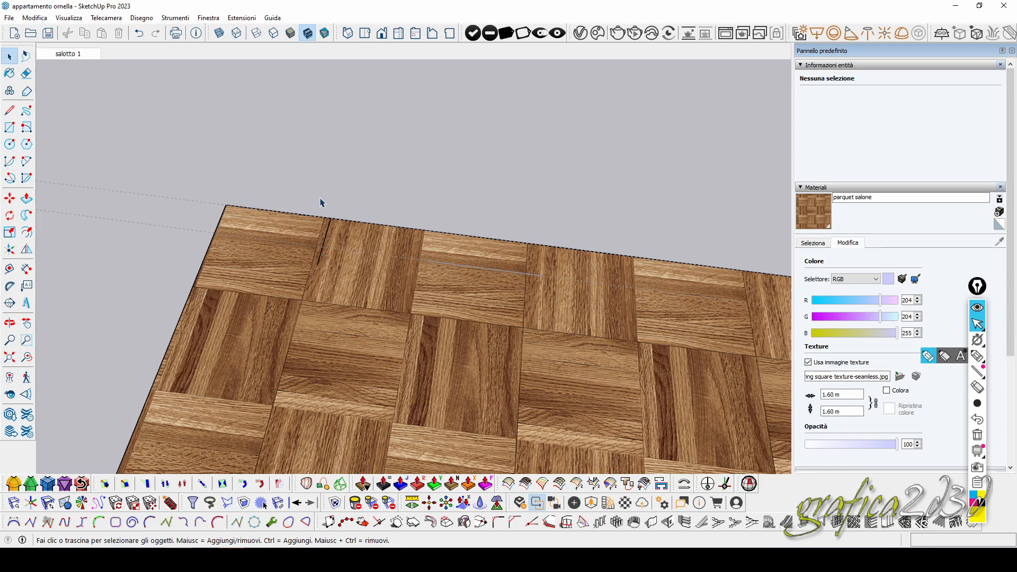
Delete the short reference line beside the first tile and the stray edge crossing the parquet near the floor's upper edge
left_click_drag(302, 184, 395, 306)
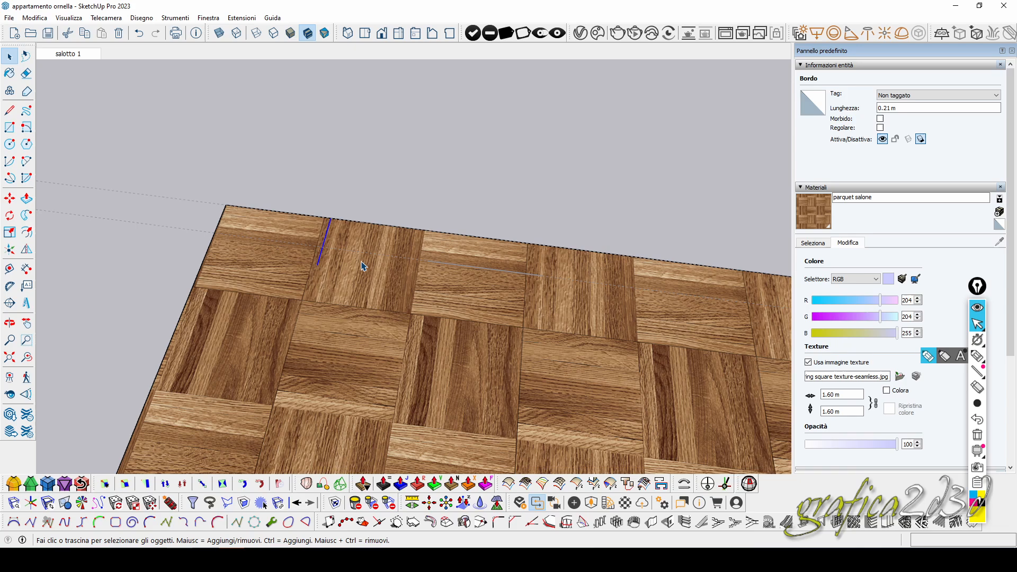
key("Delete")
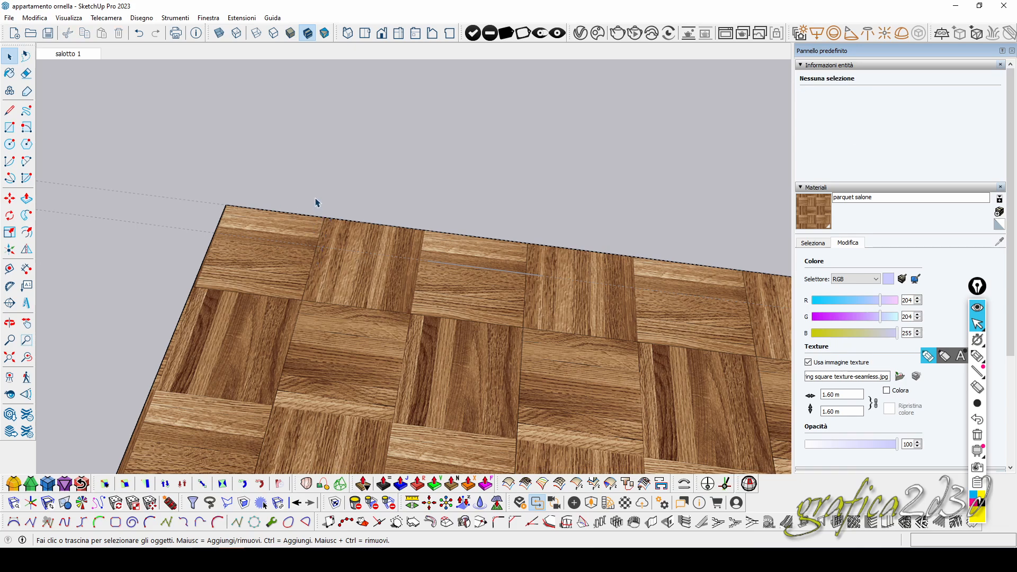
left_click_drag(334, 183, 536, 243)
scroll(365, 202, "down", 1)
left_click_drag(346, 183, 585, 248)
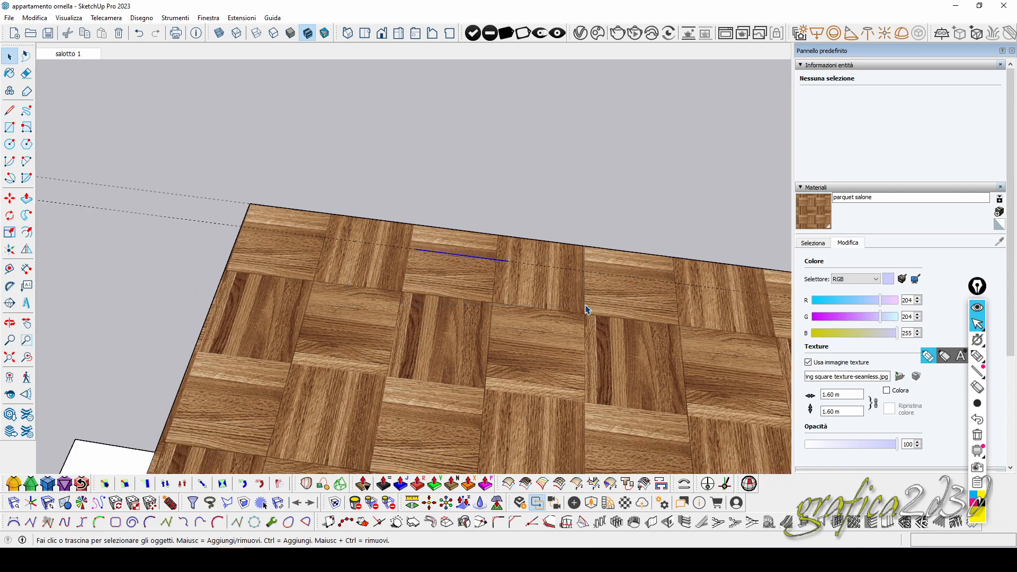
left_click_drag(170, 254, 114, 147)
key("Delete")
Bring back the hidden apartment objects around the isolated floor
scroll(299, 216, "down", 4)
scroll(325, 214, "down", 5)
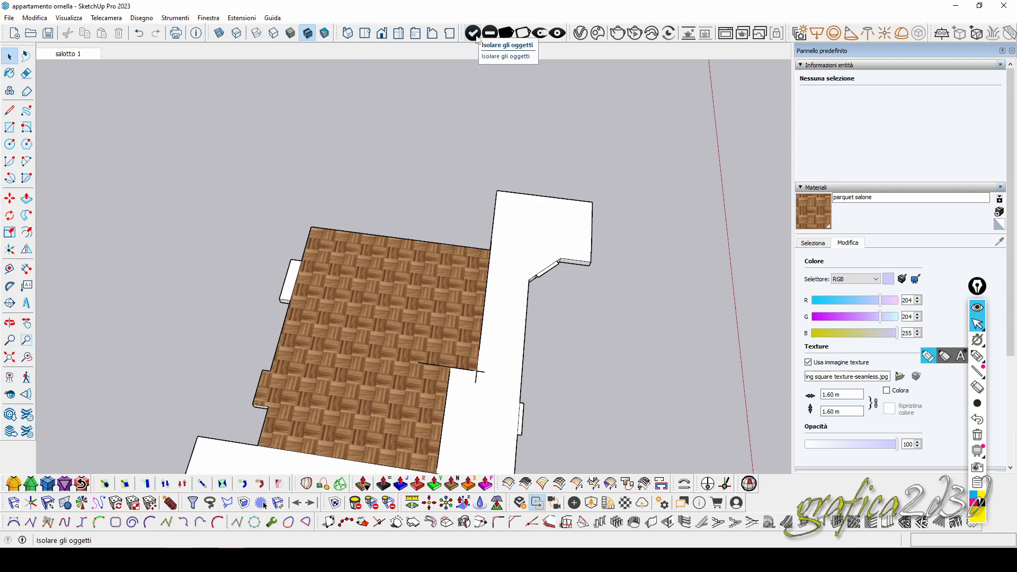
left_click(541, 33)
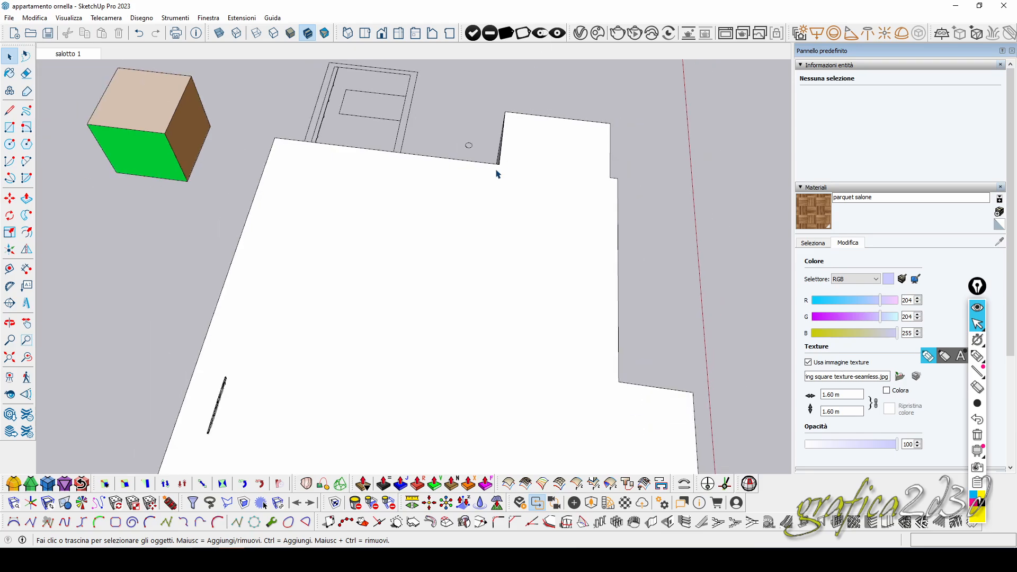
Hide the solid slab tagged controsoffitto and the spotlight ceiling group tagged CONTROSOFF to expose the living room
scroll(498, 174, "down", 3)
left_click(470, 208)
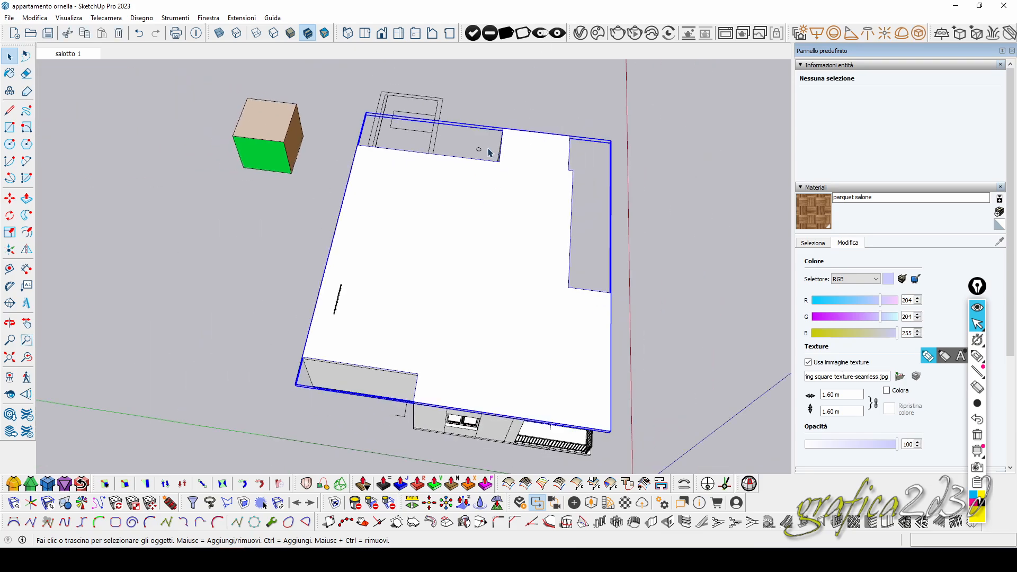
left_click(490, 37)
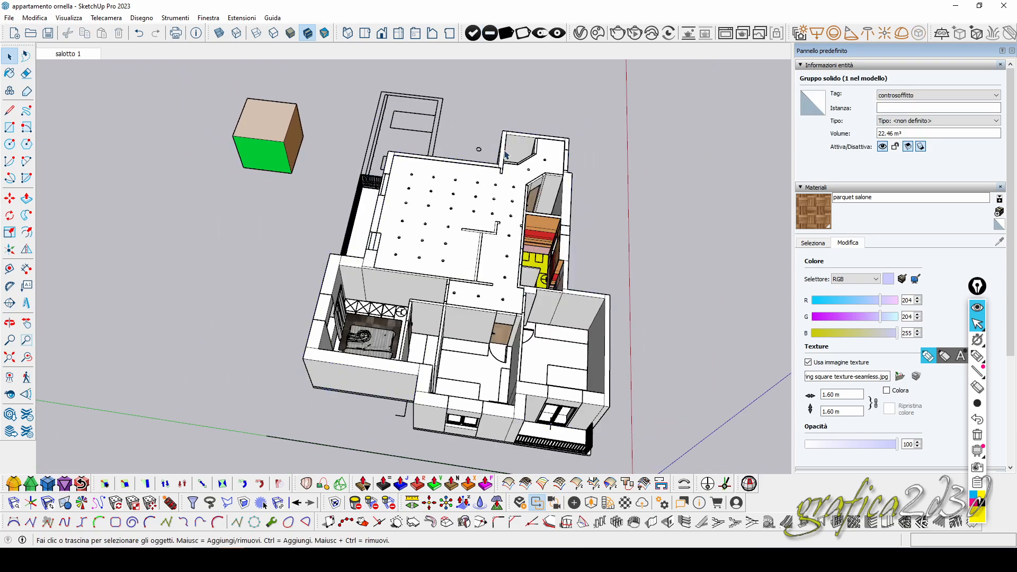
left_click(471, 205)
left_click(491, 34)
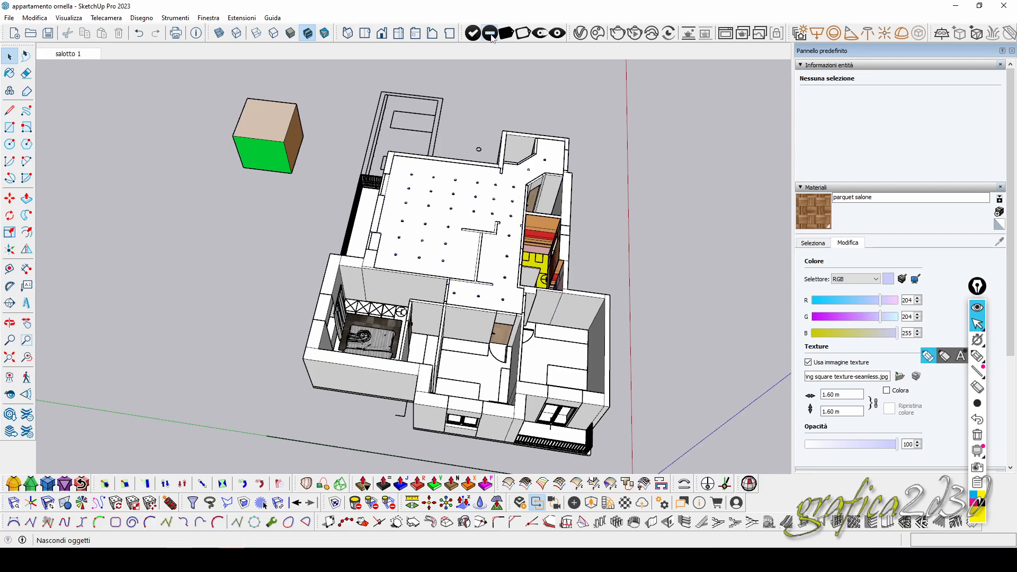
left_click(465, 211)
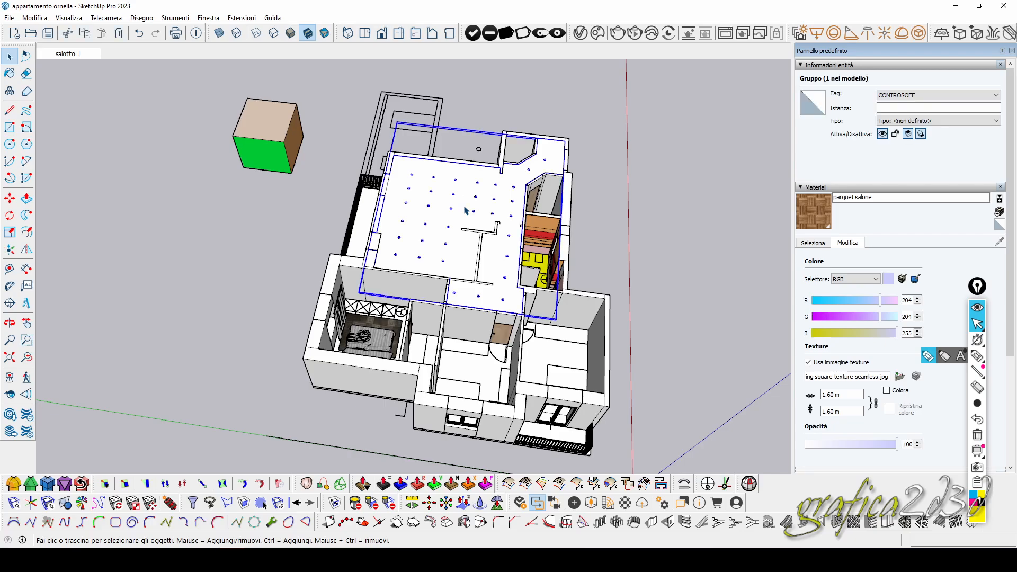
left_click(491, 34)
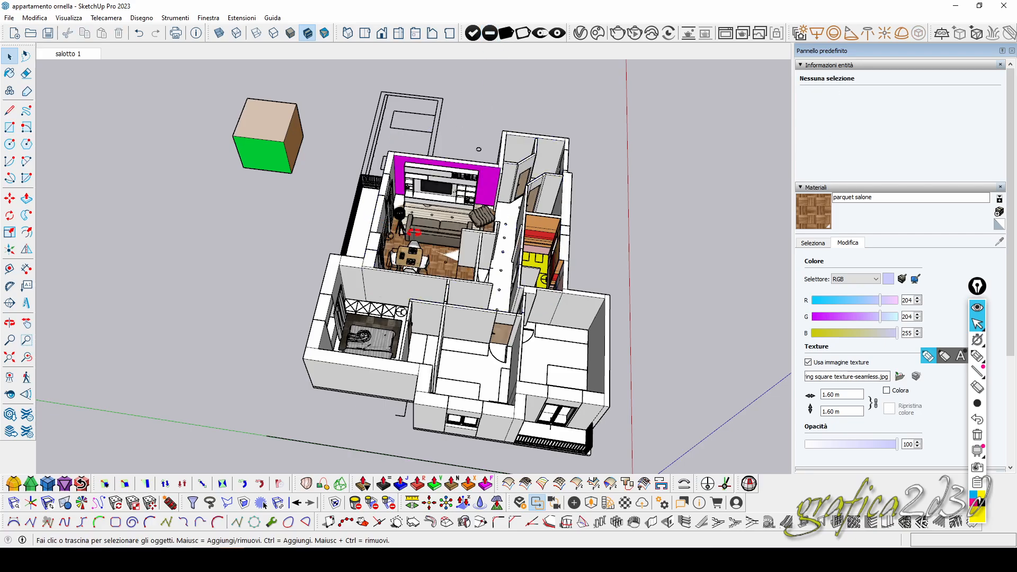
Try deleting the PAVI CASA floor group that overlaps the living room parquet, and undo the deletion
scroll(445, 260, "up", 4)
scroll(446, 260, "up", 3)
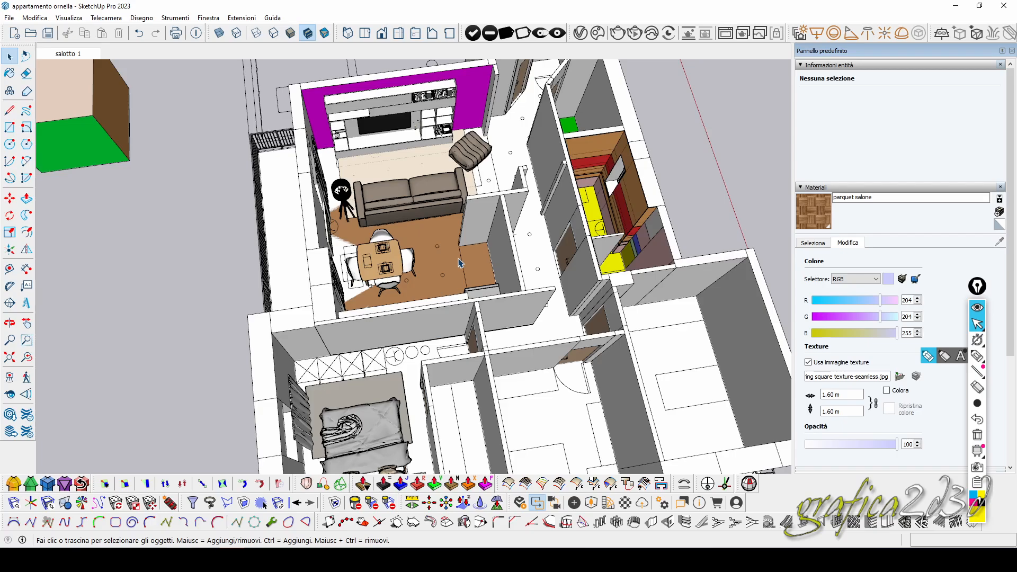
left_click(440, 233)
scroll(387, 257, "down", 6)
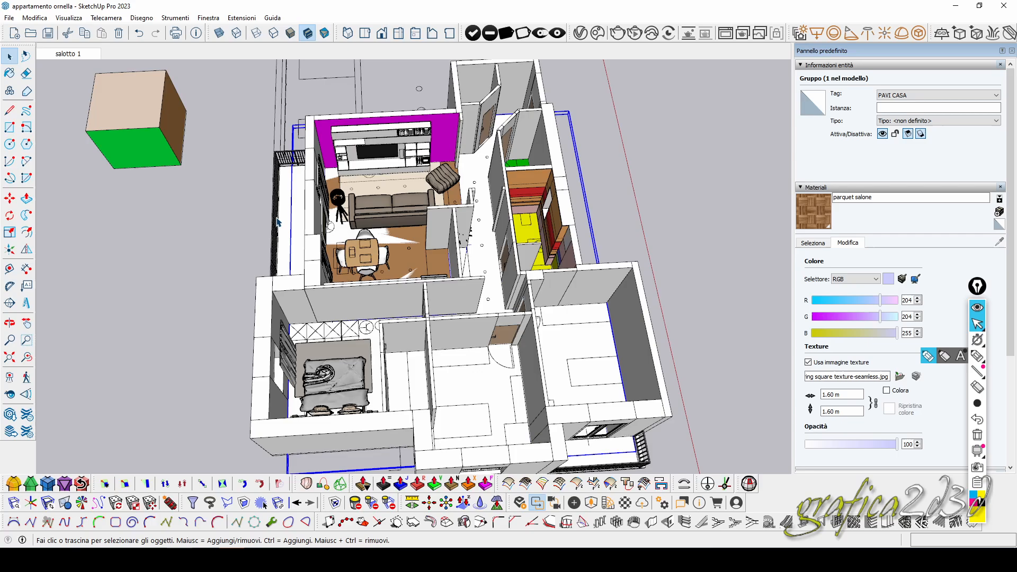
middle_click_drag(450, 257, 399, 225)
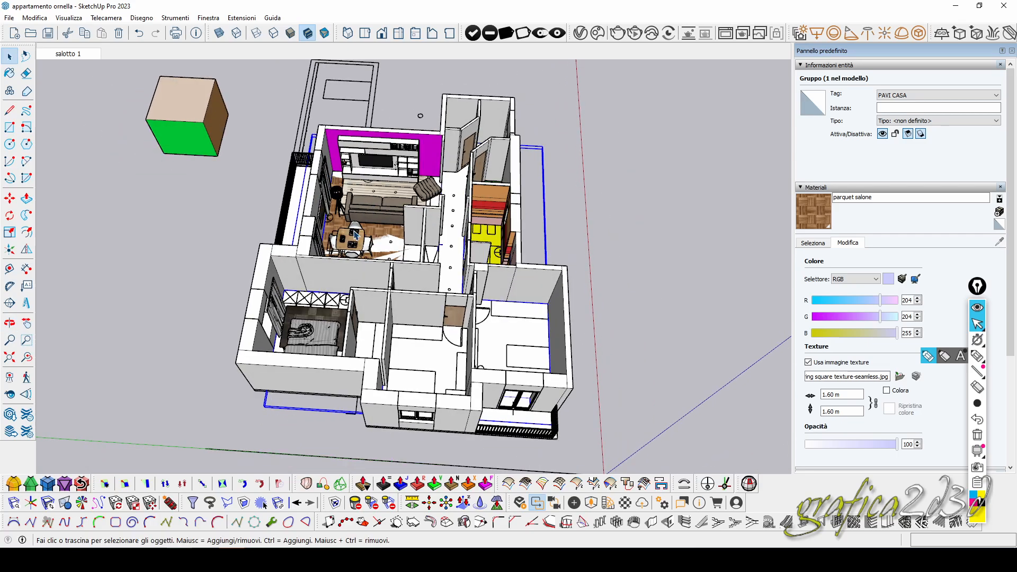
left_click(265, 505)
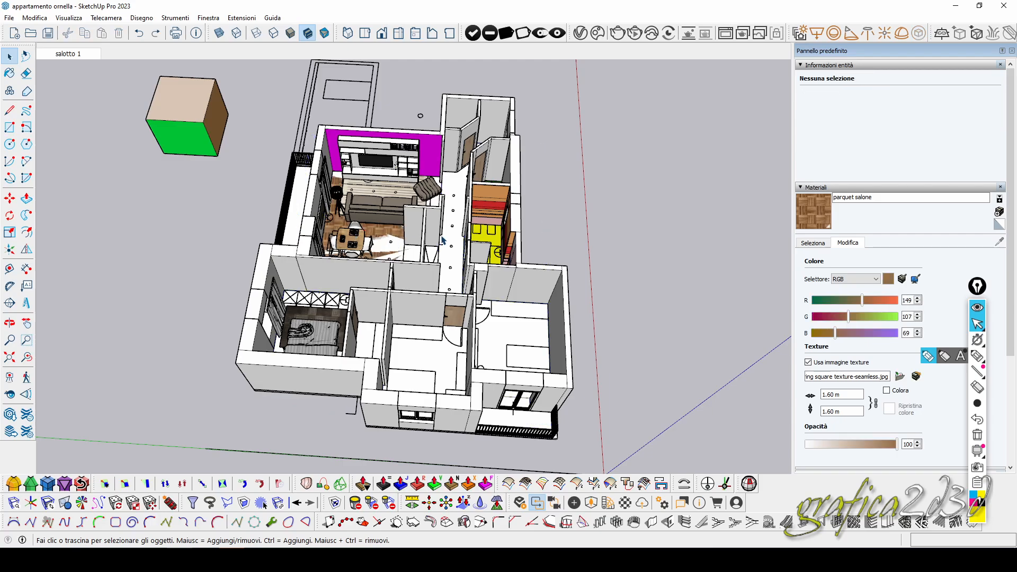
left_click(454, 227)
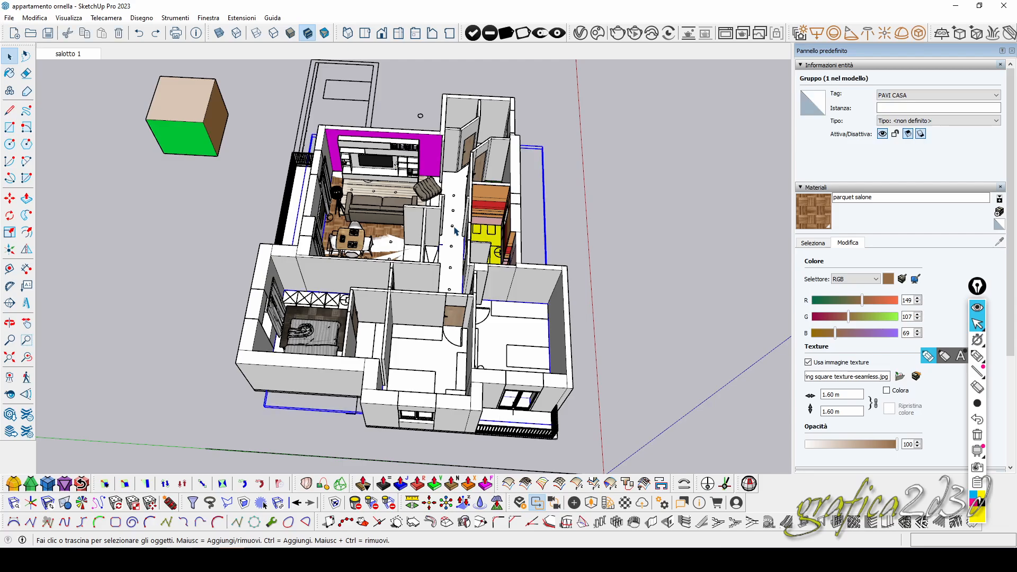
key("Delete")
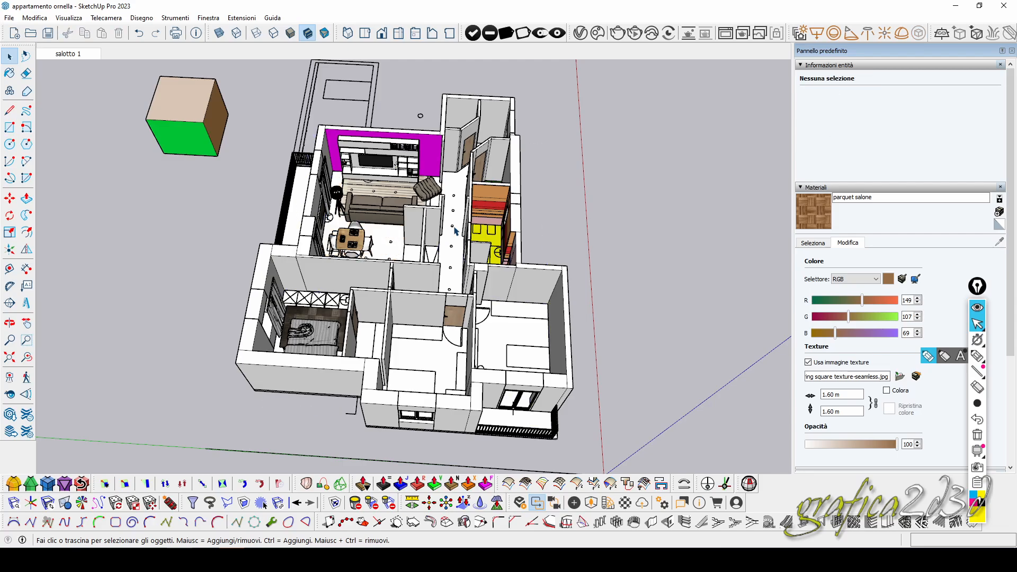
key("ctrl+z")
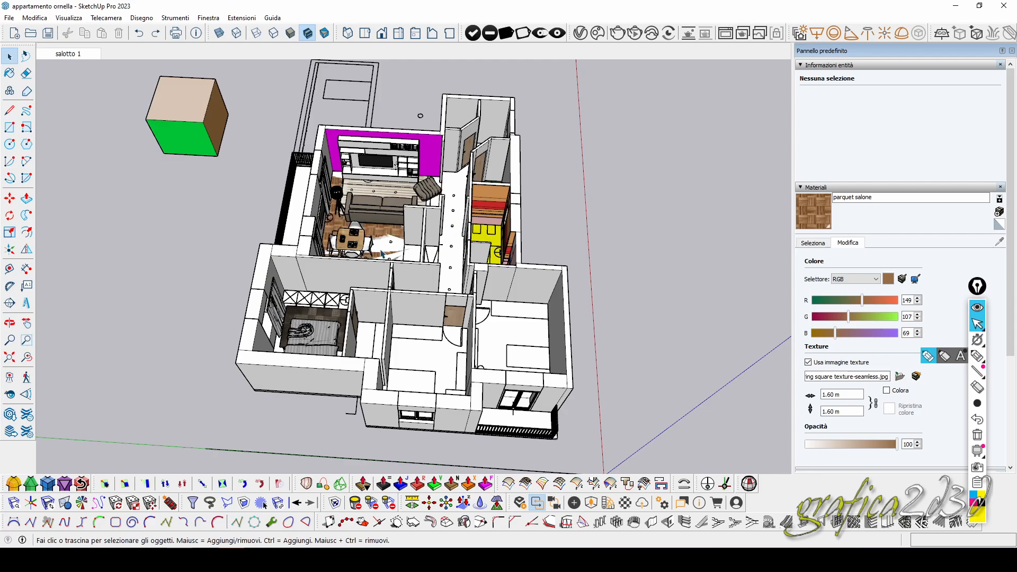
Select the PAVI CASA floor group and examine where it overlaps the parquet around the dining table and sofa
scroll(383, 253, "up", 10)
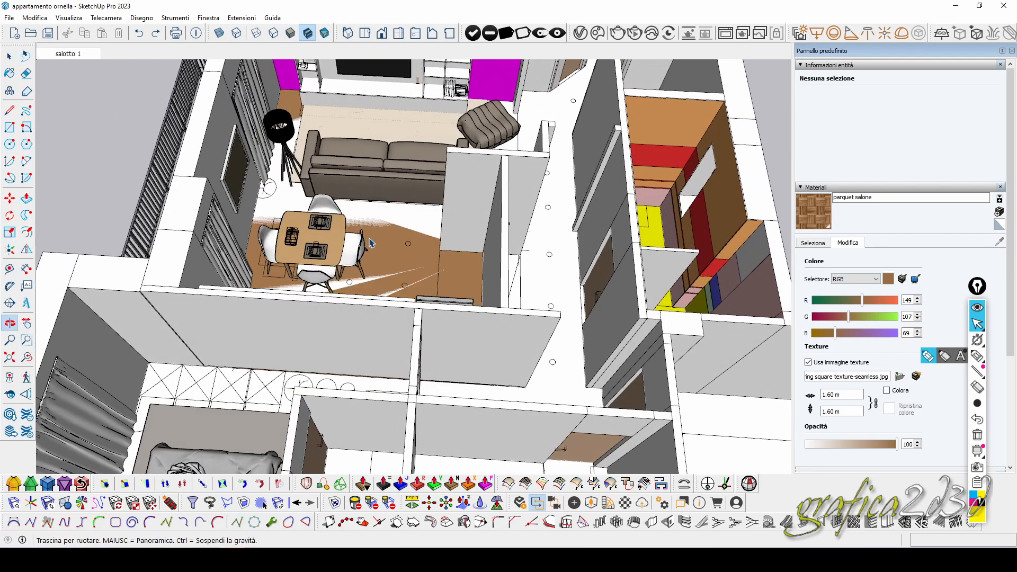
key("space")
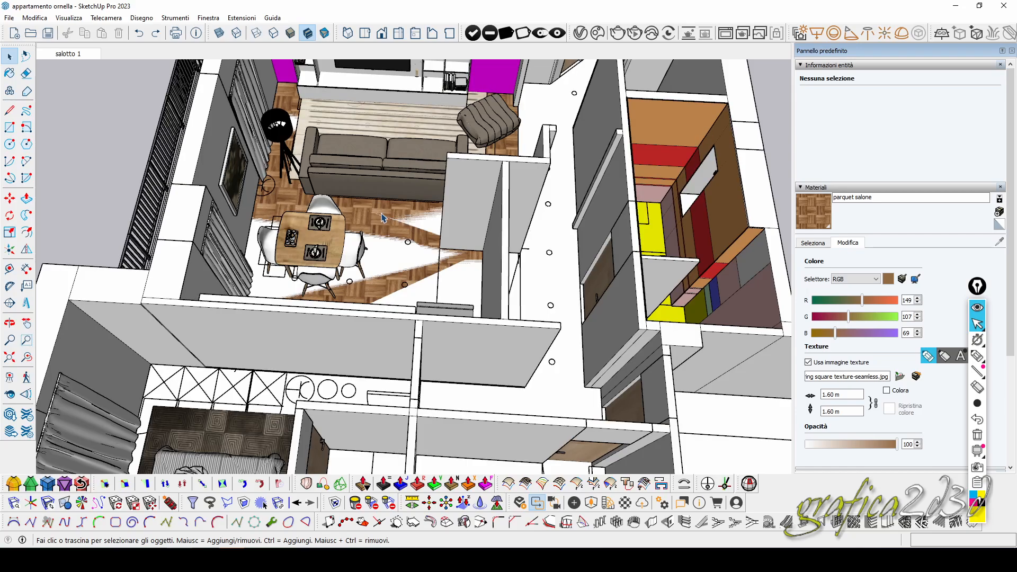
left_click(383, 218)
scroll(383, 217, "down", 4)
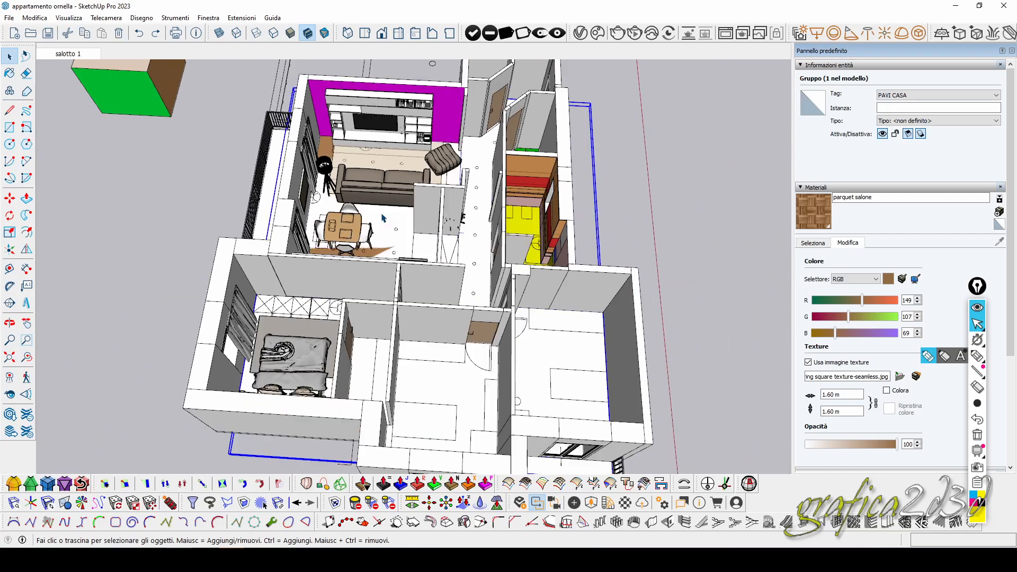
scroll(383, 217, "down", 3)
middle_click_drag(383, 217, 389, 246)
scroll(389, 246, "up", 6)
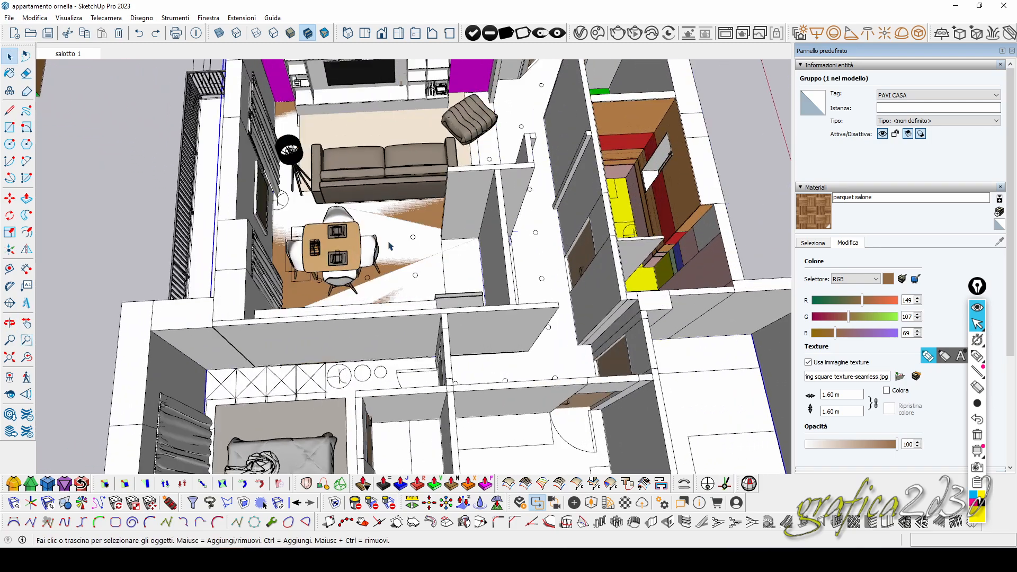
scroll(390, 246, "up", 2)
scroll(385, 247, "down", 6)
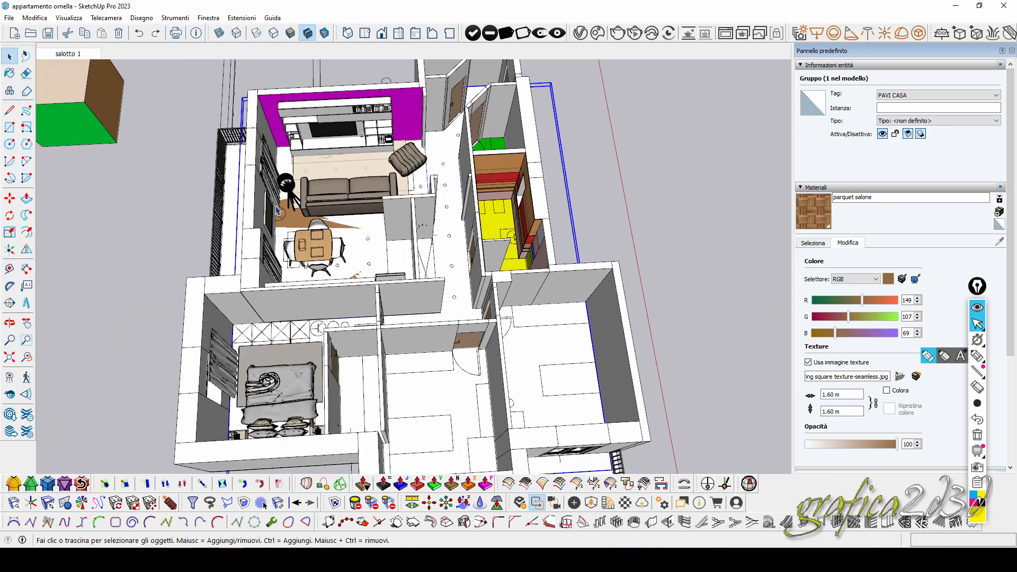
Try moving the parquet floor group about 15.9 m aside to check the slab beneath it, and undo the move
middle_click_drag(277, 210, 352, 225)
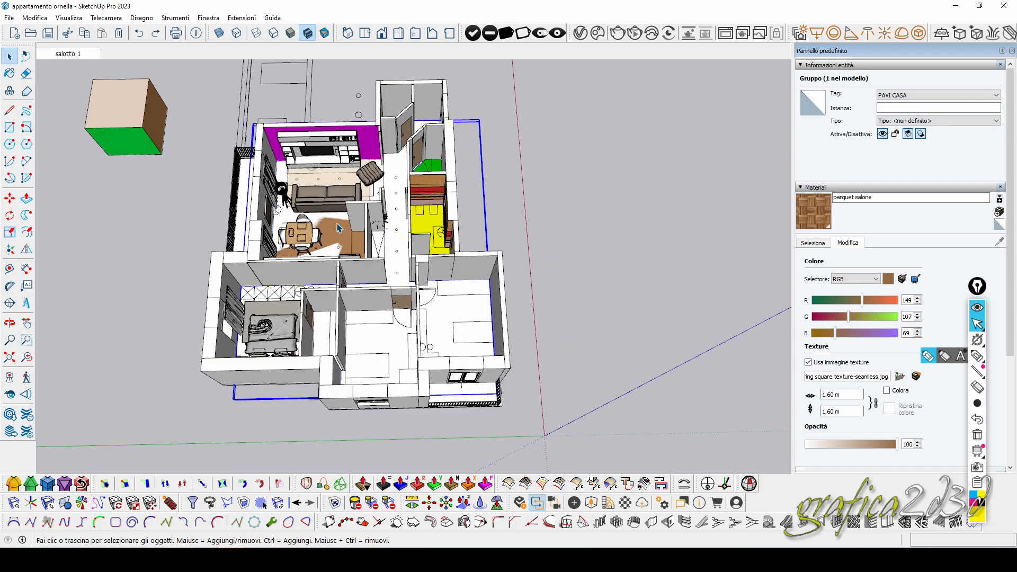
key("m")
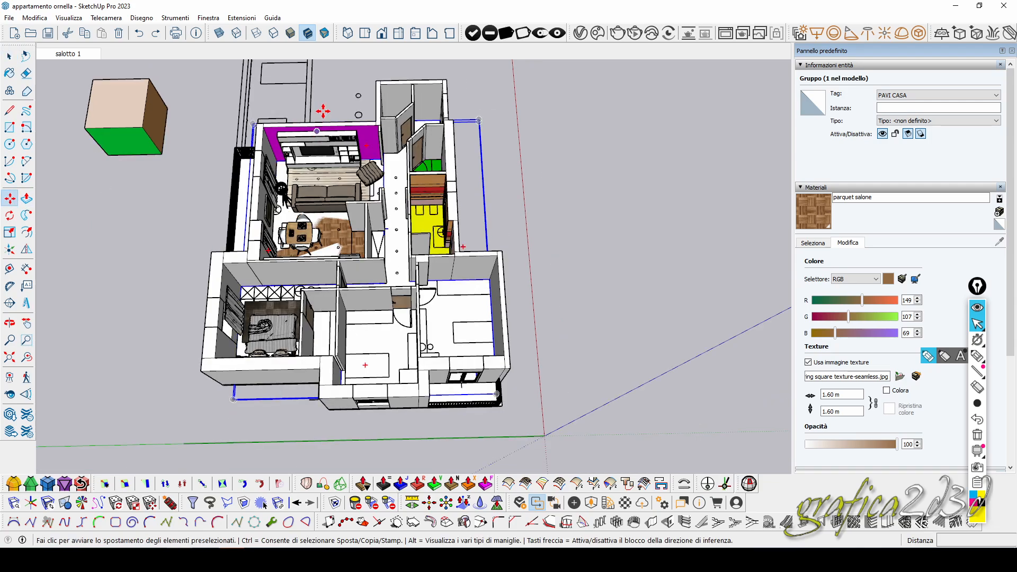
left_click(323, 111)
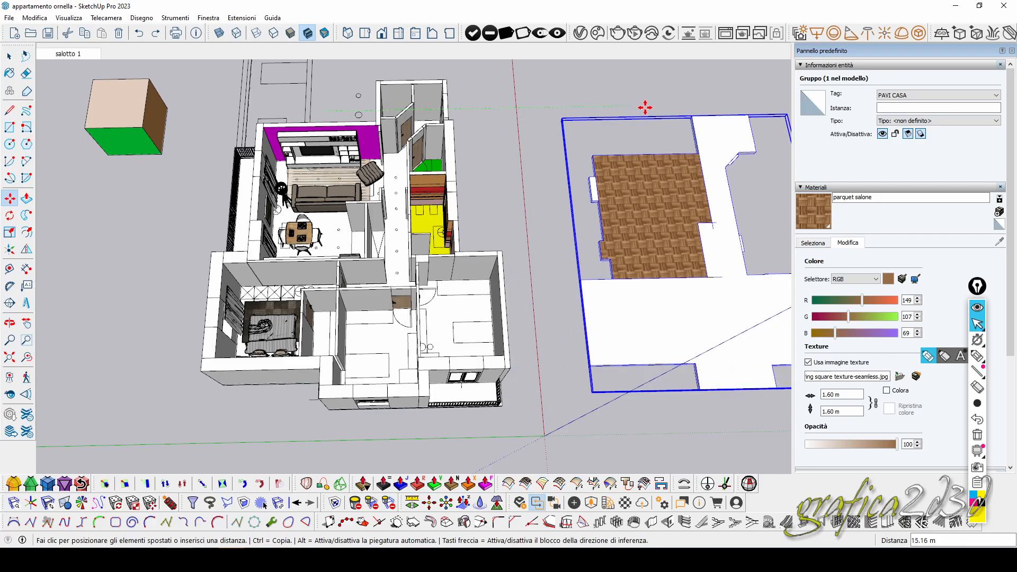
left_click(661, 109)
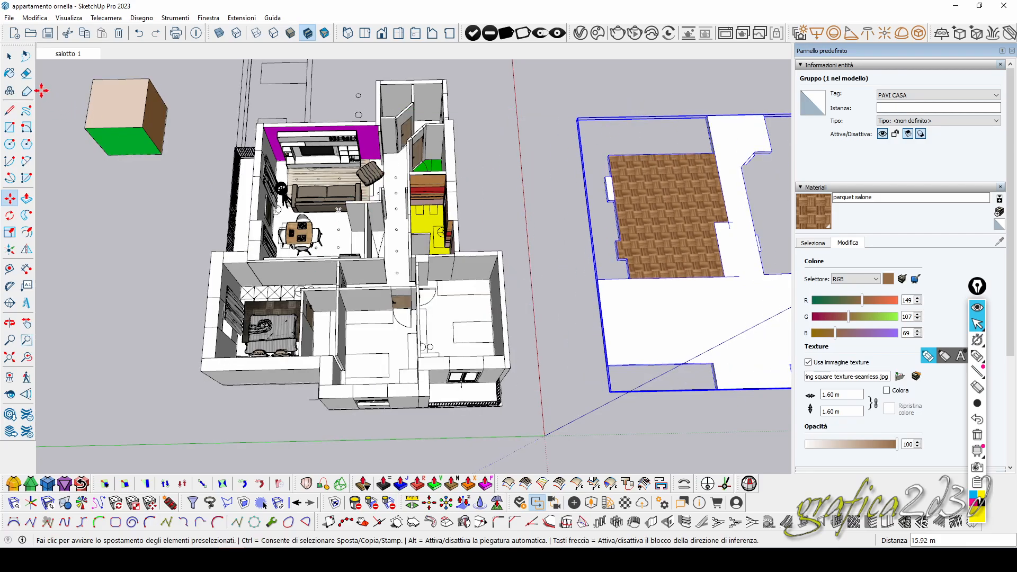
left_click(10, 56)
left_click(349, 229)
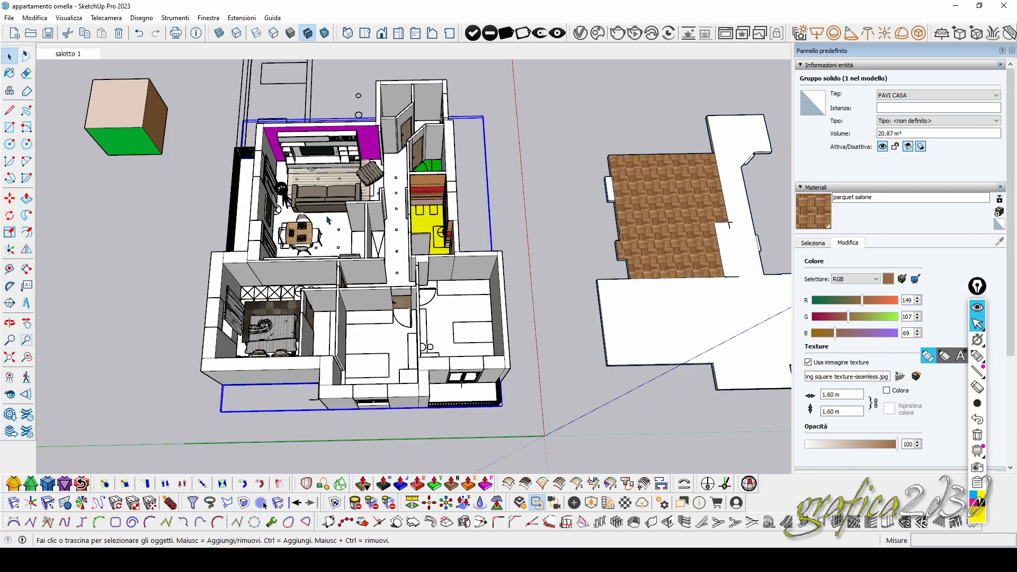
key("ctrl+z")
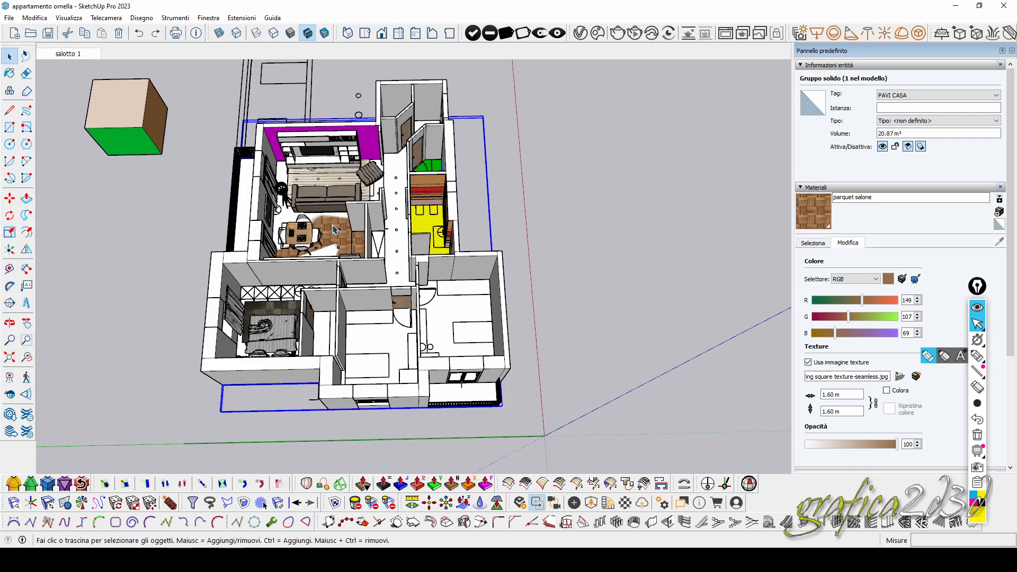
Hide the PAVI CASA group carrying the parquet and delete the overlapping solid PAVI CASA floor group left beneath it
left_click(336, 229)
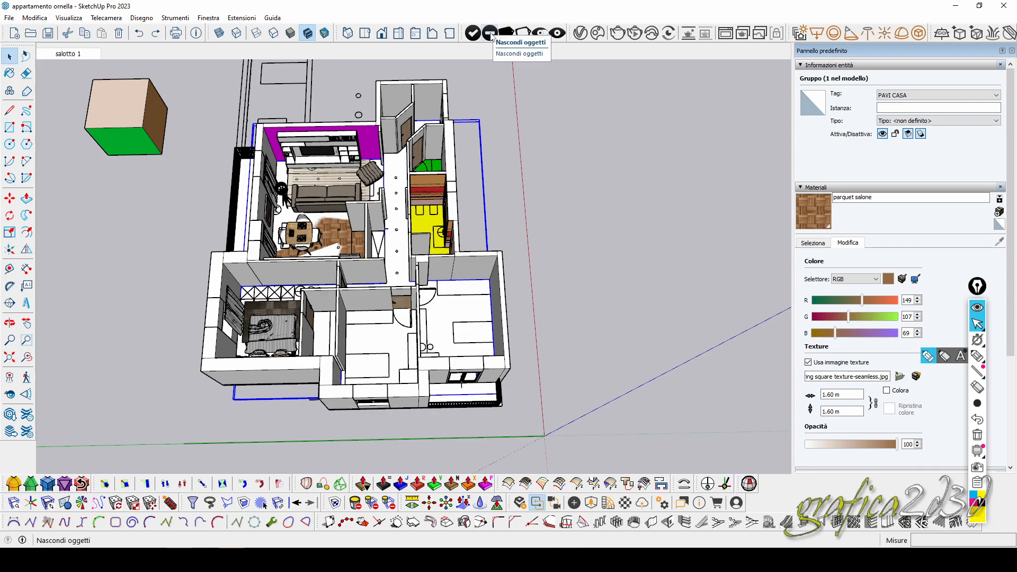
left_click(490, 33)
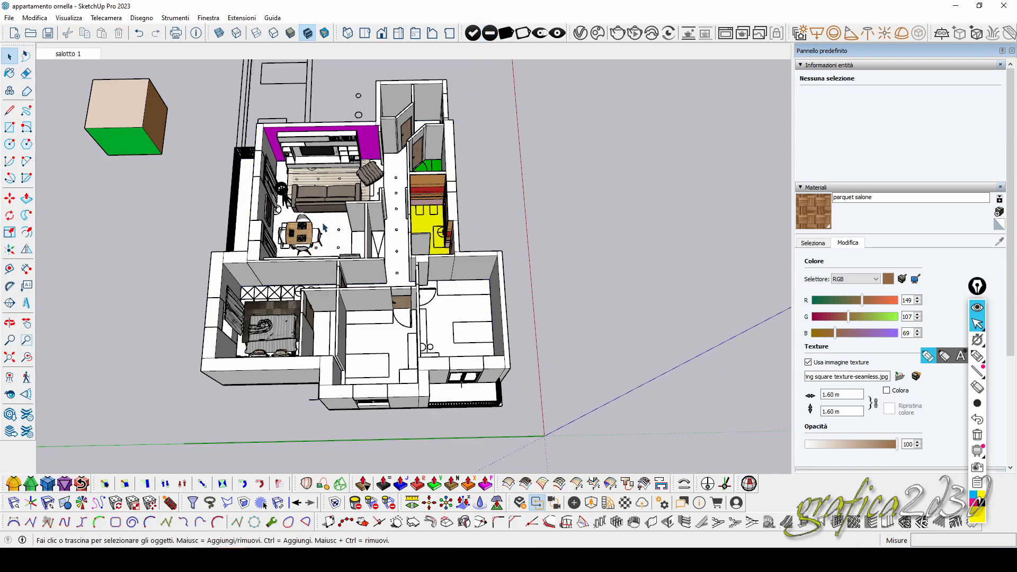
left_click(325, 228)
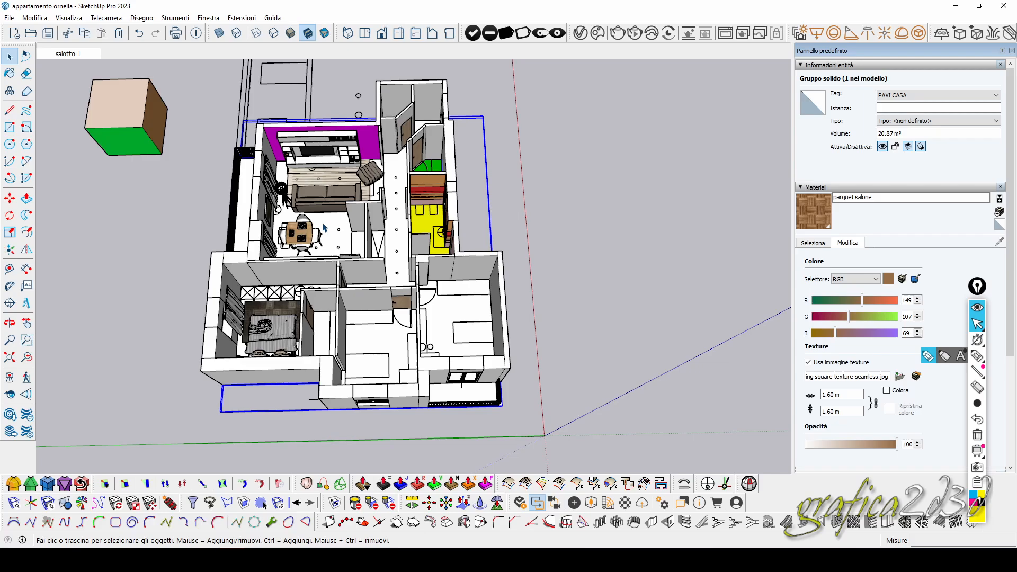
key("Delete")
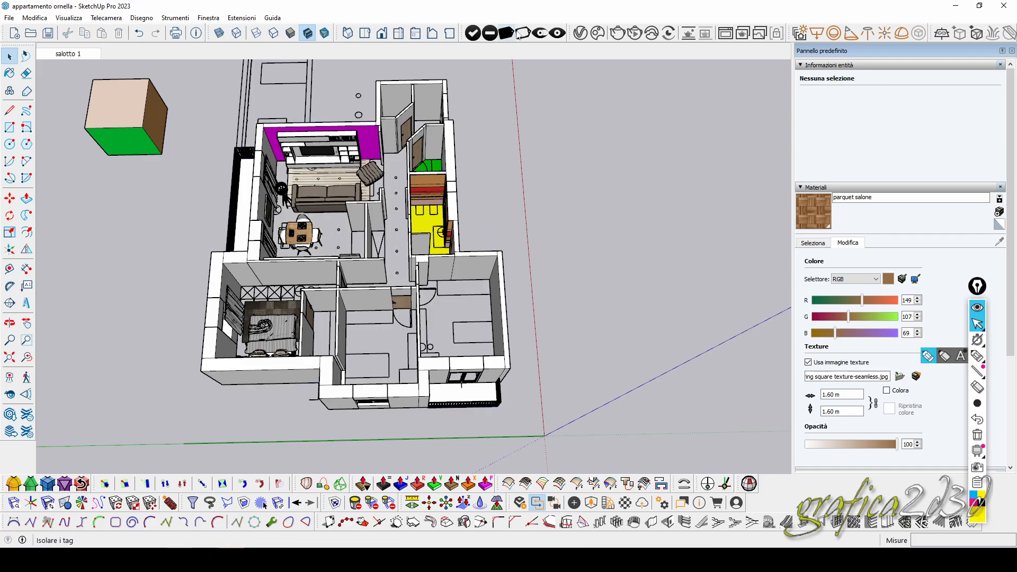
Unhide everything in the model, and hide the controsoffitto slab, the controsoffitto group and the CONTROSOFF spotlight group covering the rooms
left_click(556, 34)
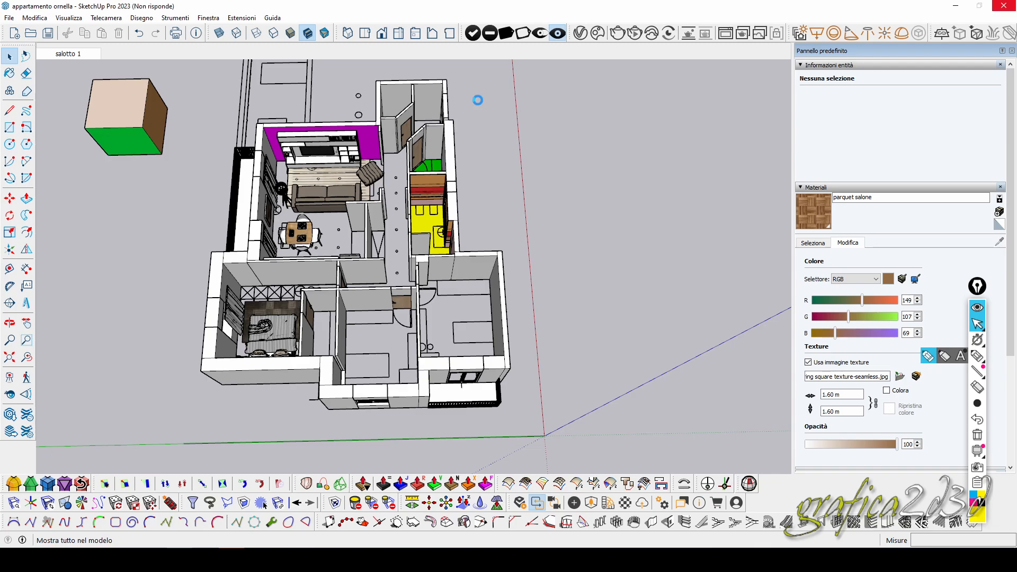
left_click(412, 114)
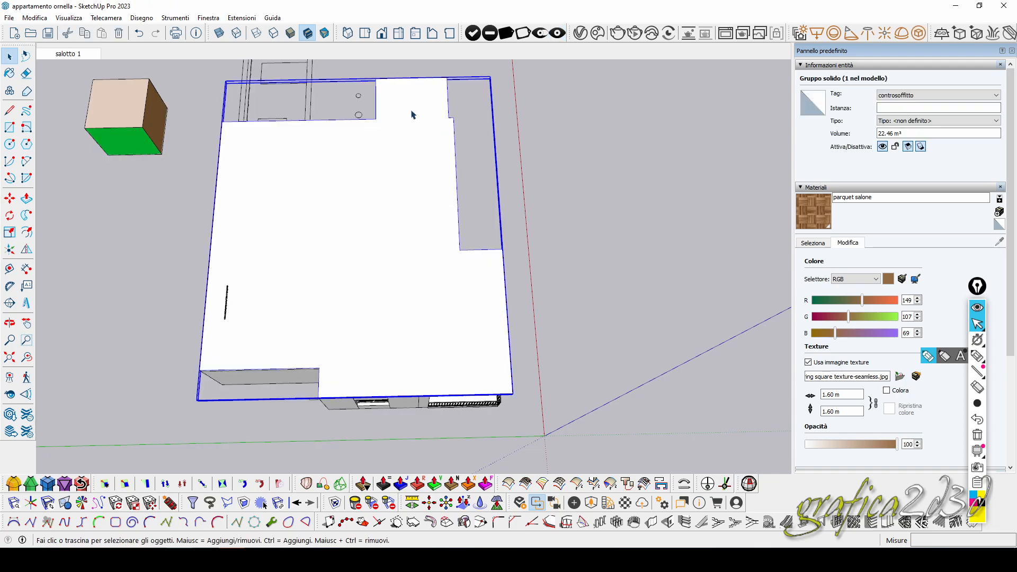
left_click(491, 33)
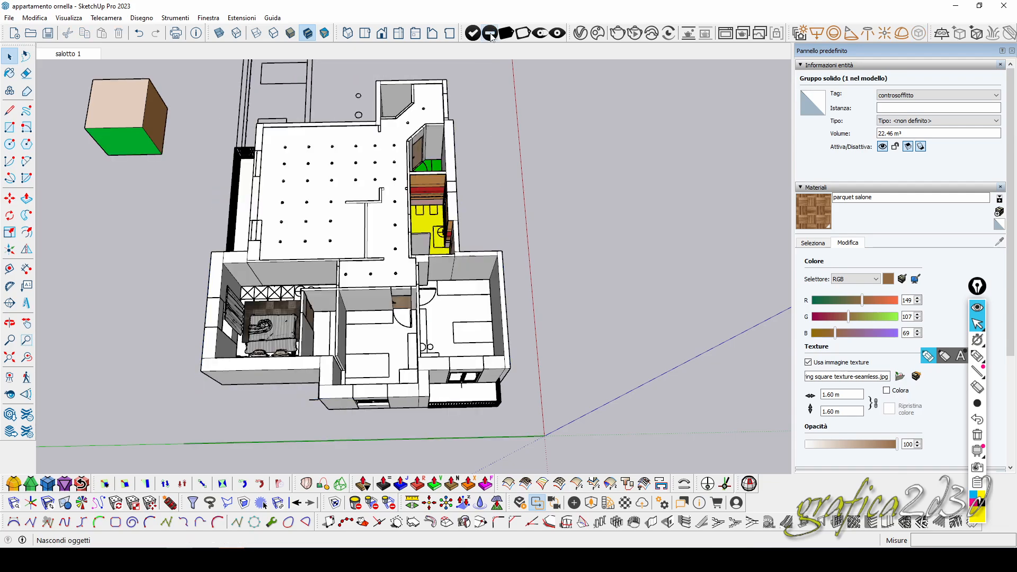
left_click(342, 157)
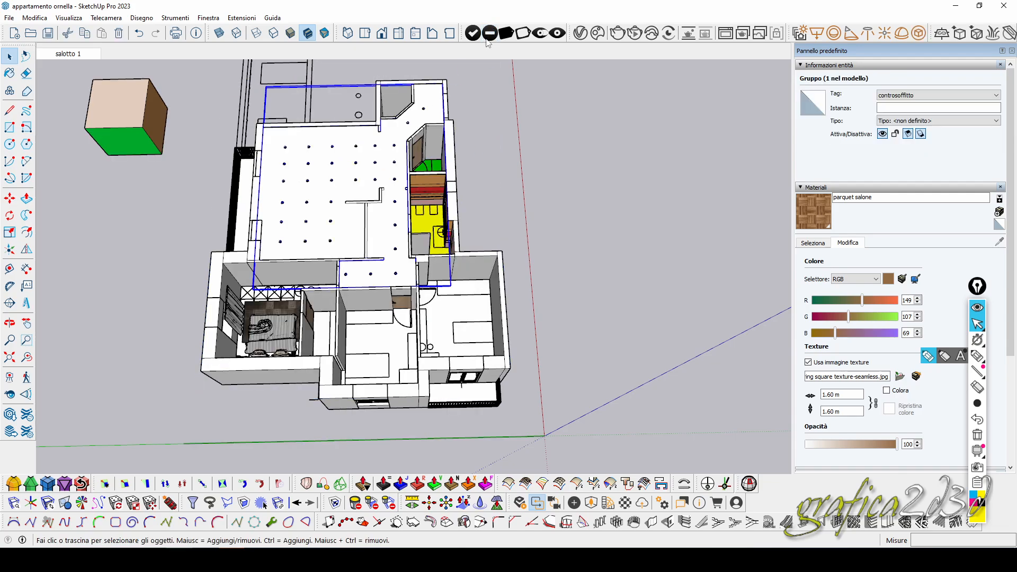
left_click(490, 34)
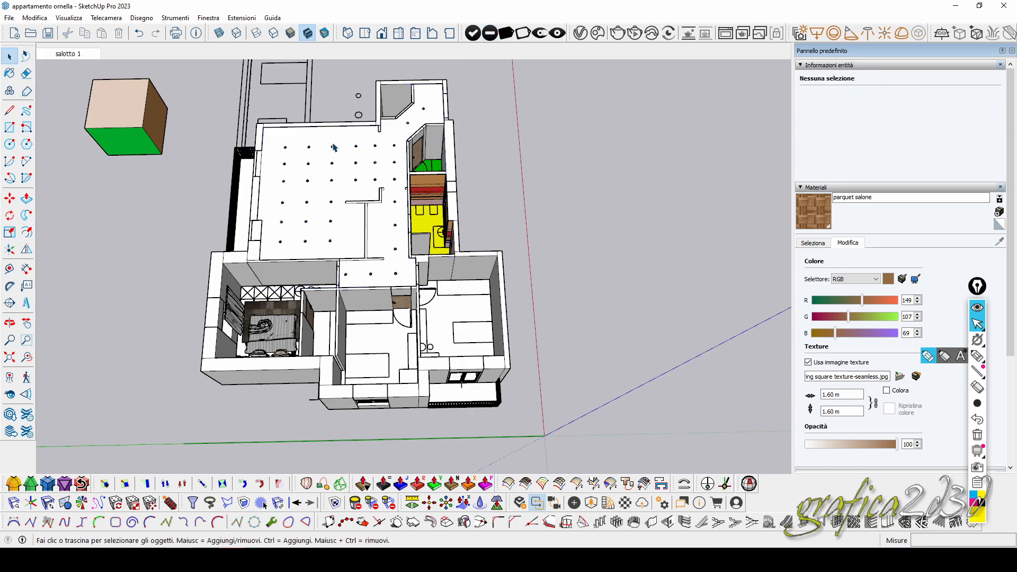
left_click(337, 147)
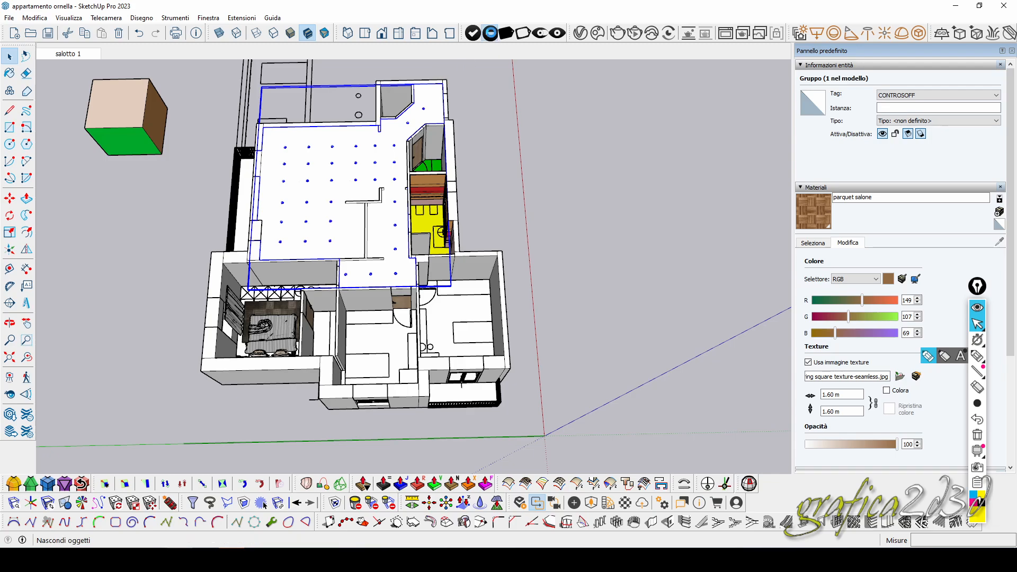
left_click(491, 34)
scroll(344, 233, "up", 3)
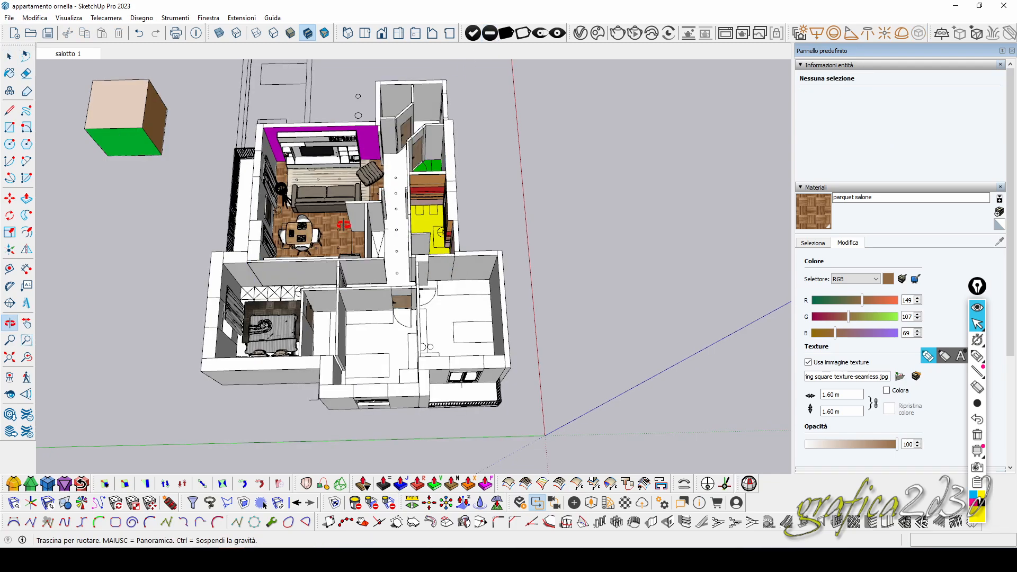
scroll(354, 209, "up", 5)
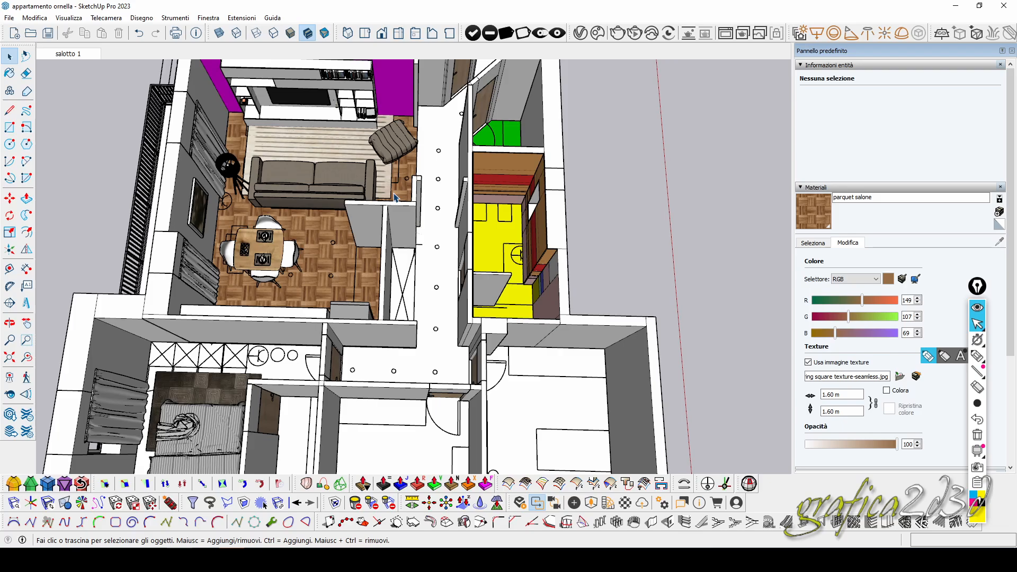
scroll(411, 203, "down", 2)
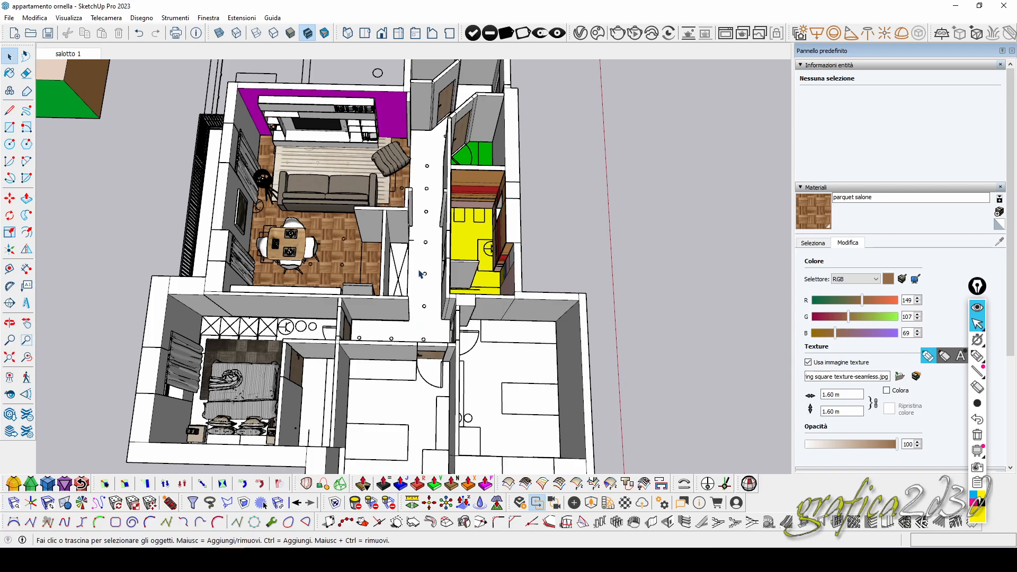
scroll(424, 219, "down", 3)
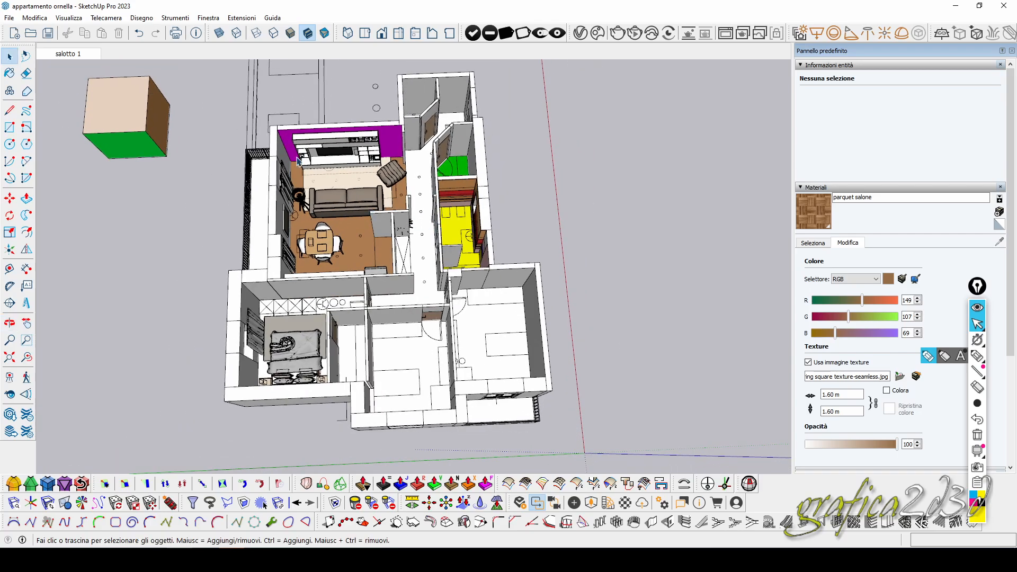
Create a new Generic V-Ray material in the V-Ray Asset Editor
left_click(580, 34)
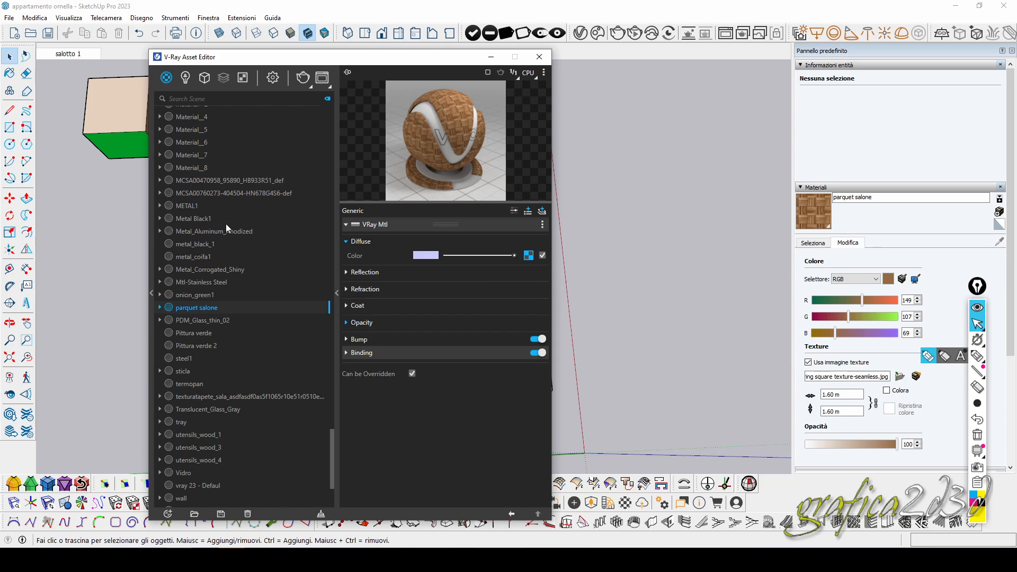
left_click(170, 514)
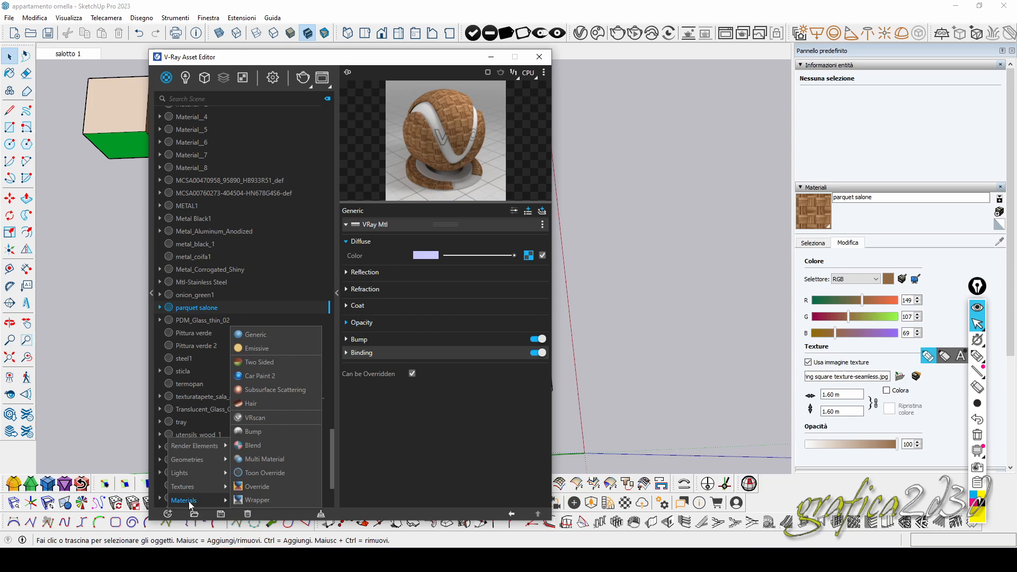
mouse_move(201, 500)
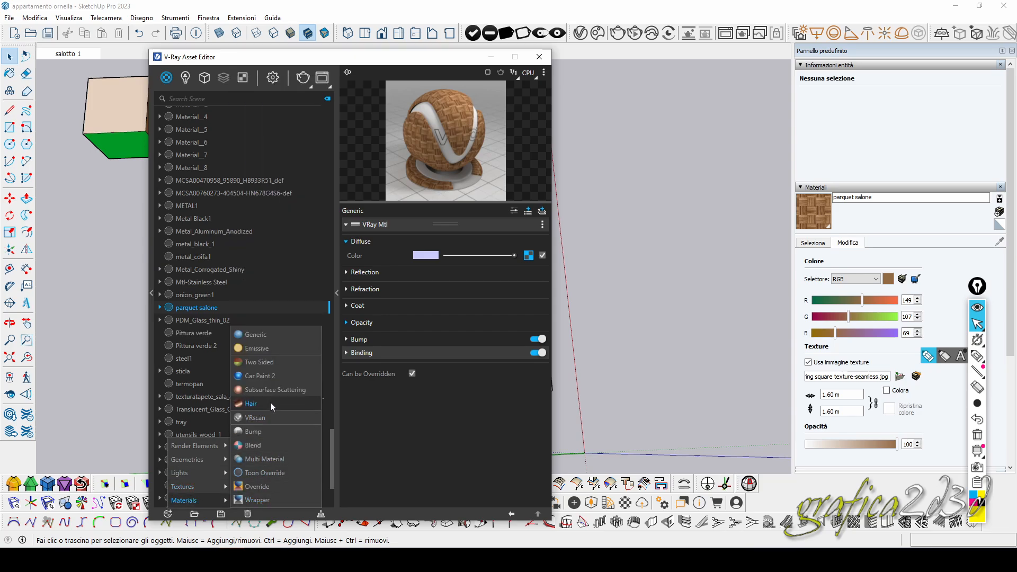
left_click(268, 337)
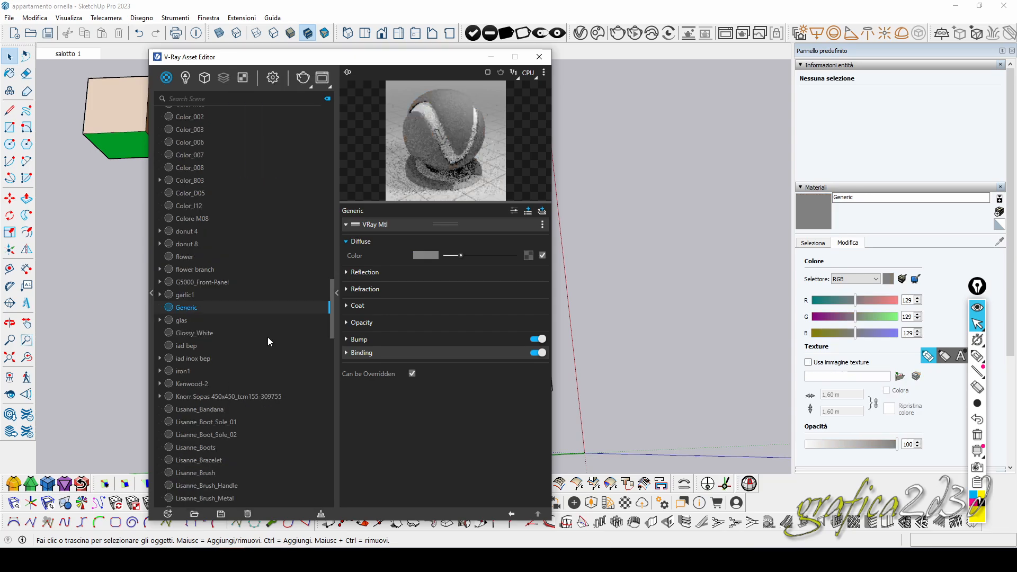
Rename the new Generic material to 000 PARQUET
right_click(186, 310)
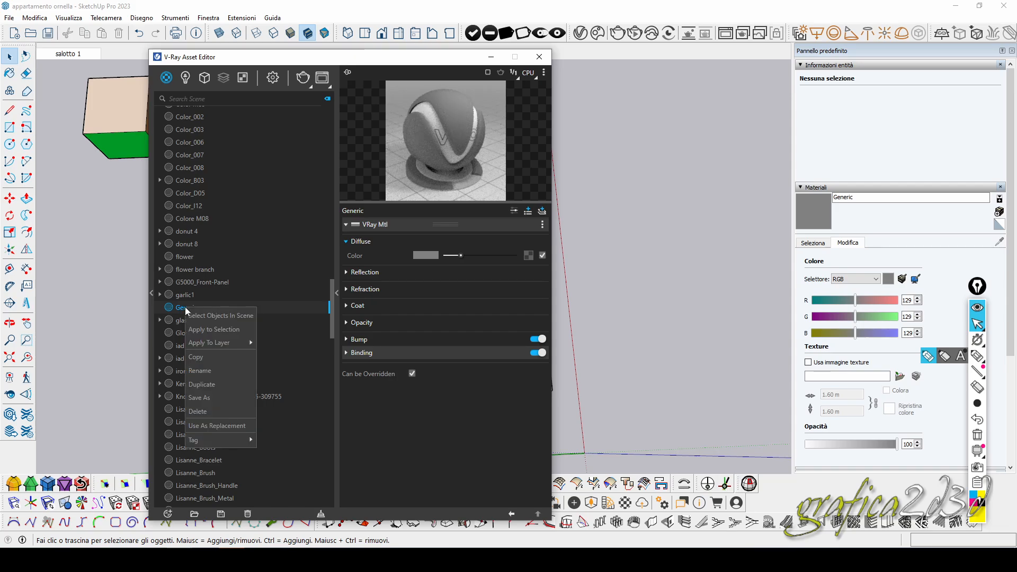
left_click(218, 370)
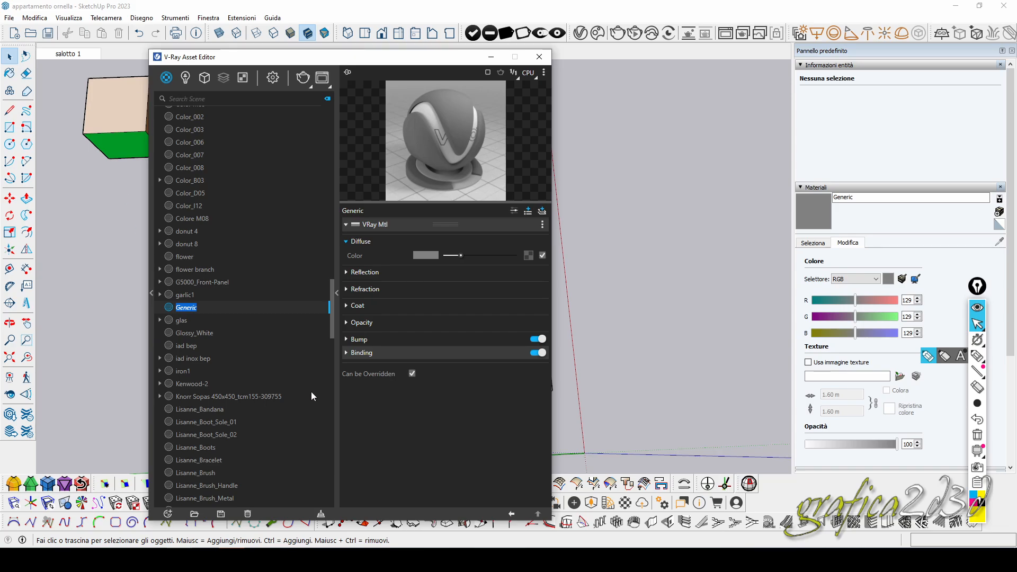
mouse_move(334, 309)
left_mouse_down()
mouse_move(347, 123)
mouse_move(347, 315)
left_mouse_up()
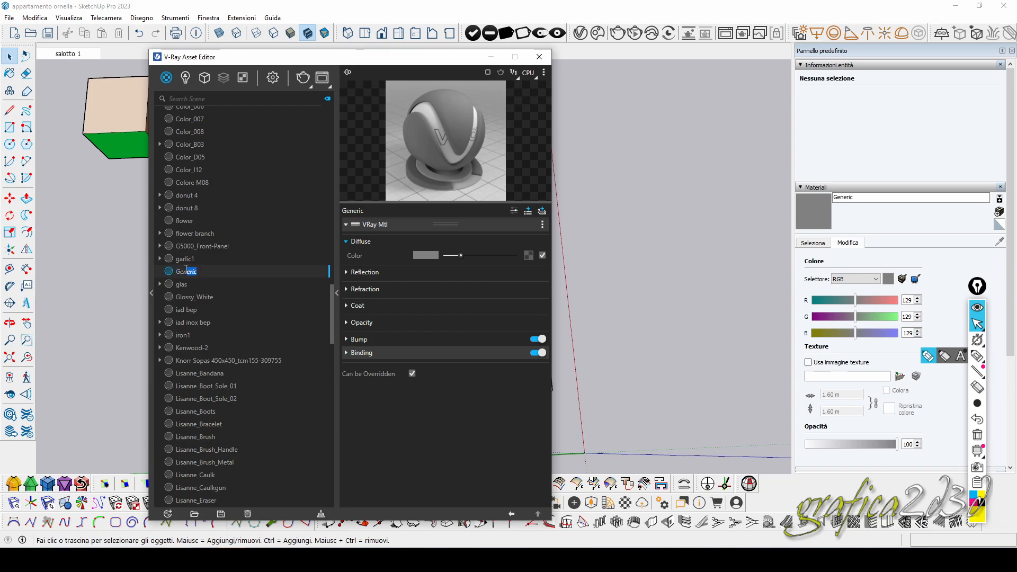
type("000 PARQUET")
left_click(275, 182)
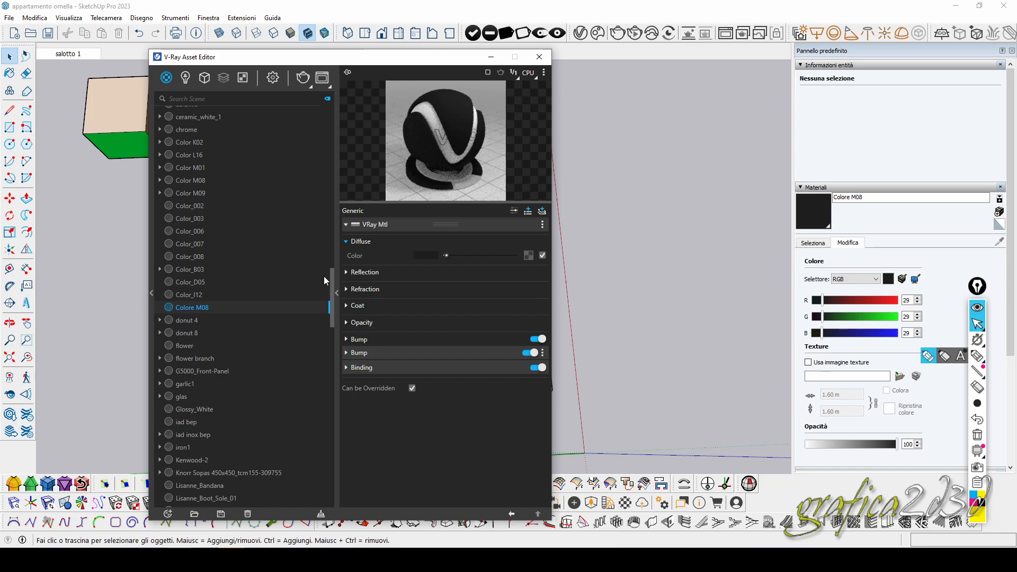
Look through the scene's V-Ray material list for 000 PARQUET, moving the Asset Editor aside to uncover the apartment model
left_click(184, 260)
scroll(184, 259, "up", 10)
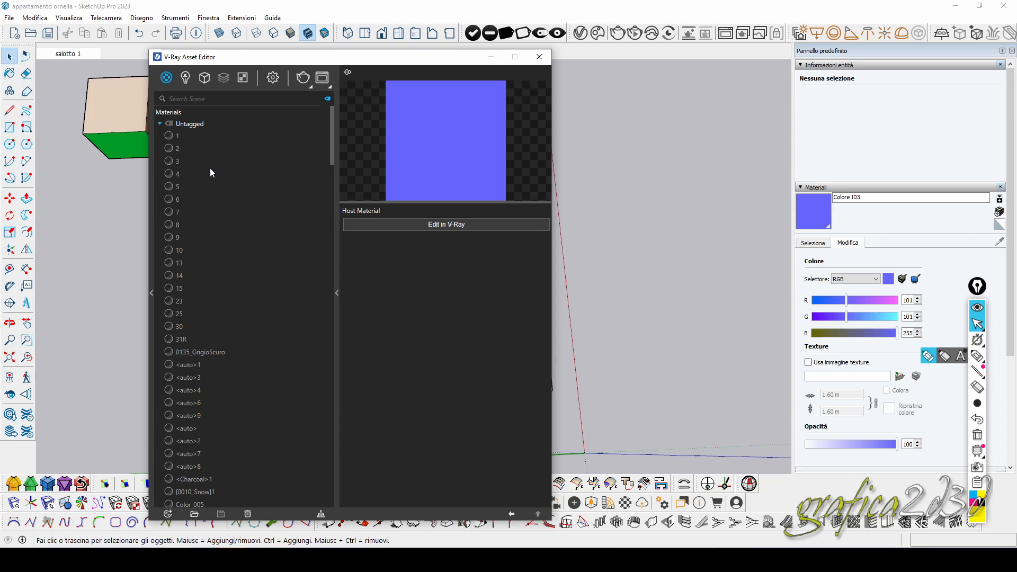
scroll(230, 201, "down", 4)
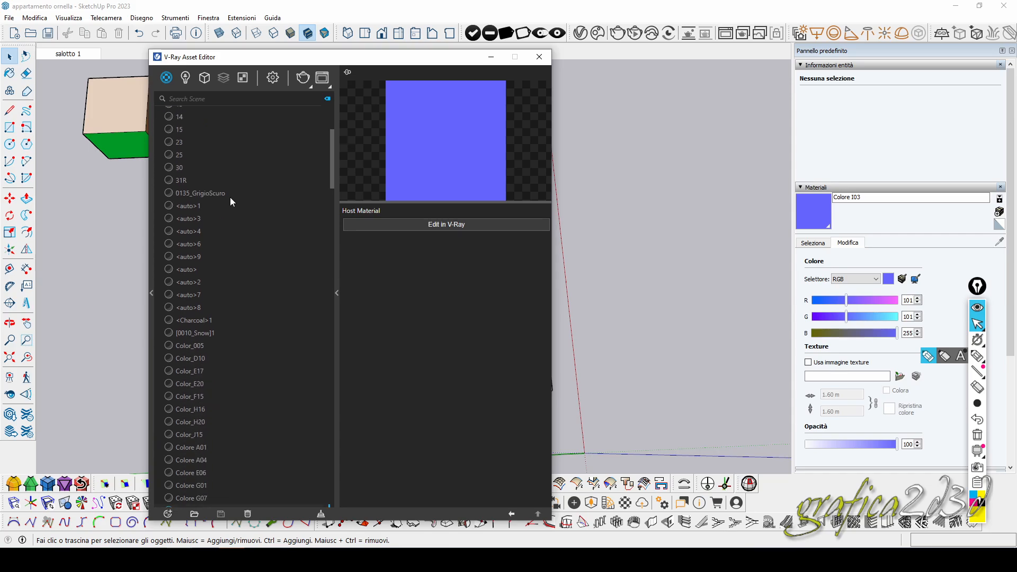
scroll(230, 201, "down", 5)
scroll(230, 197, "down", 20)
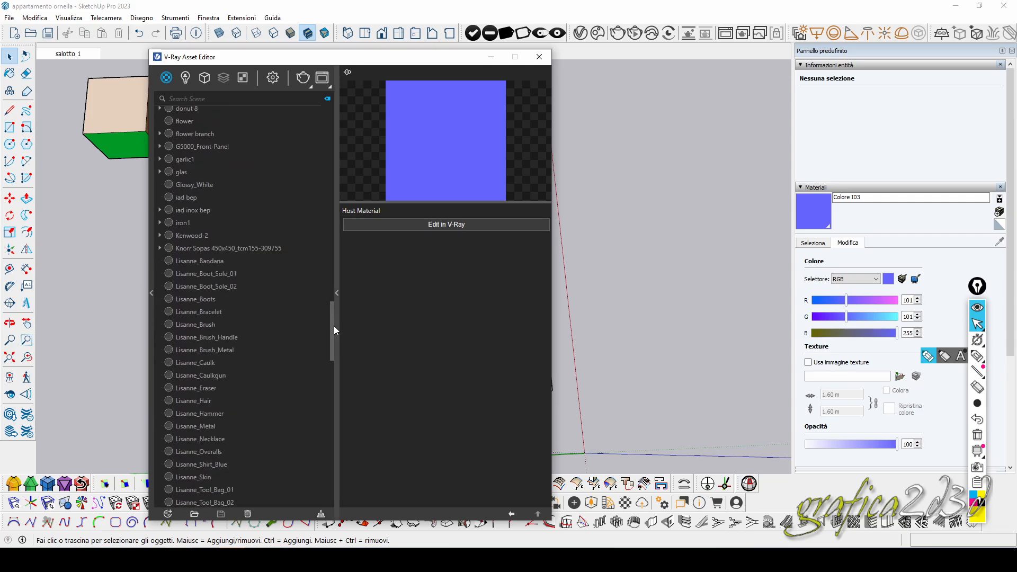
left_click_drag(334, 326, 342, 300)
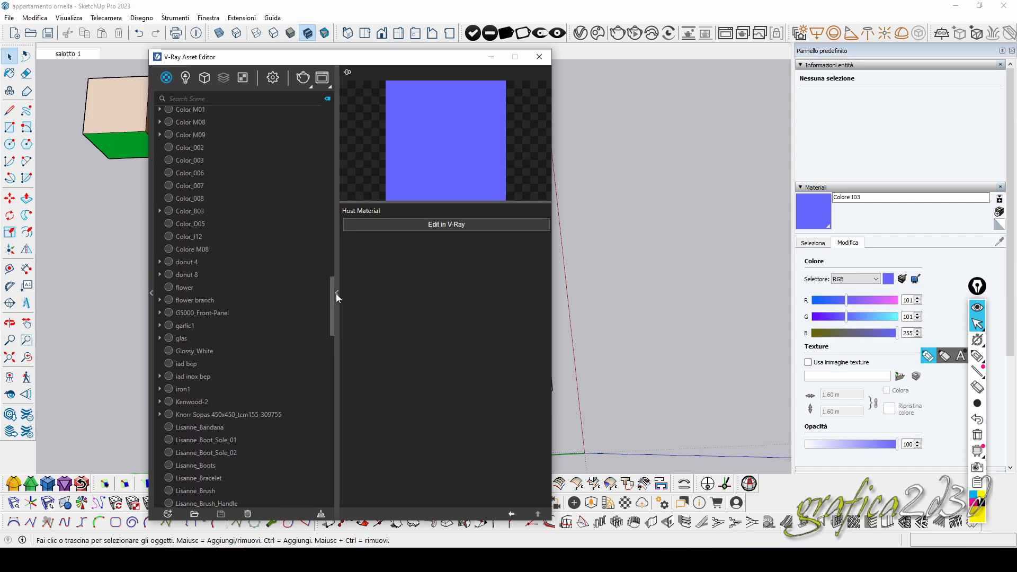
scroll(319, 303, "up", 5)
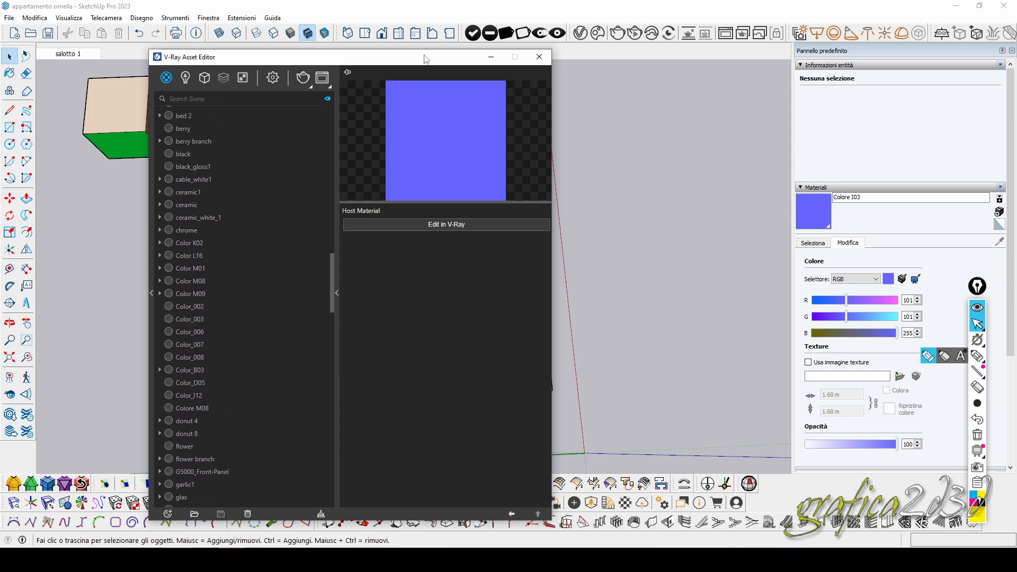
left_click_drag(425, 60, 670, 132)
scroll(492, 349, "up", 8)
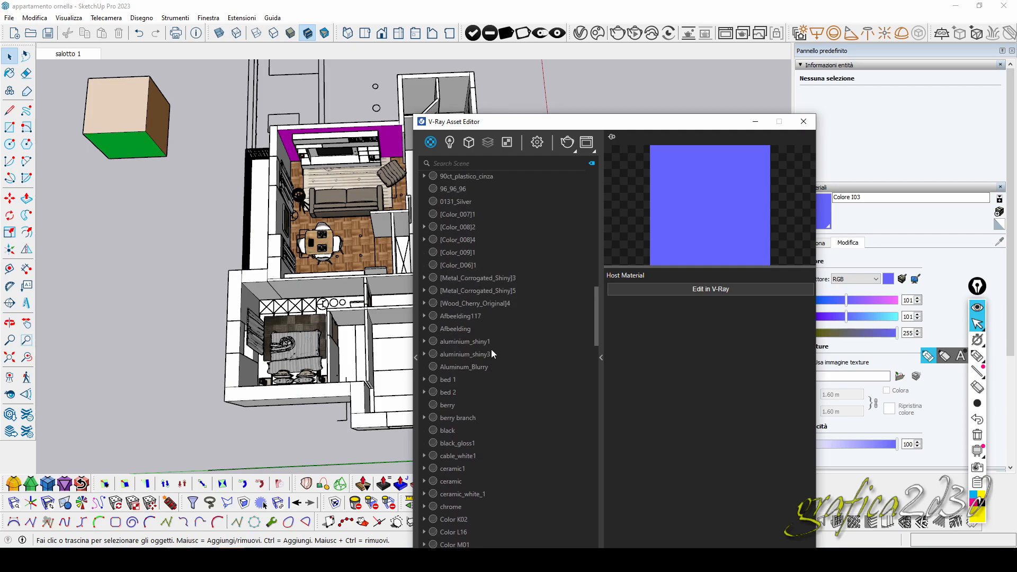
scroll(491, 349, "up", 3)
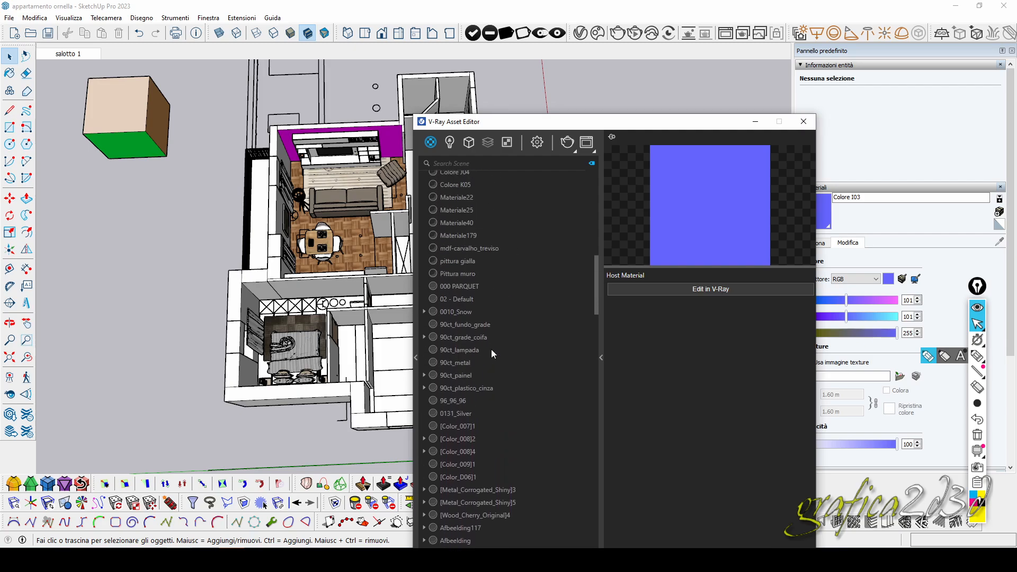
Select the 000 PARQUET material in the scene's material list and move the Asset Editor so all its settings are in view
scroll(491, 348, "up", 5)
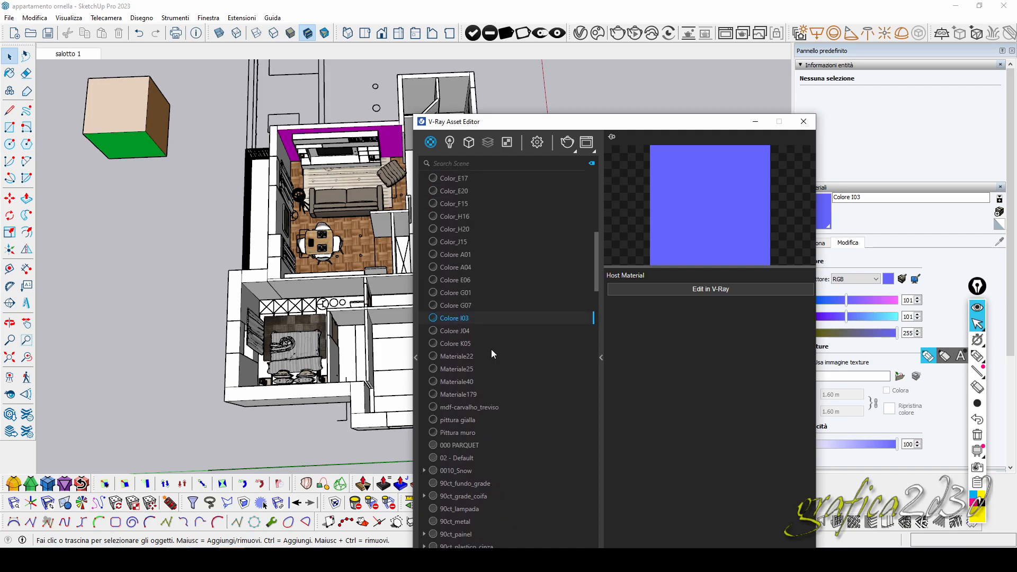
scroll(466, 395, "down", 2)
left_click(458, 395)
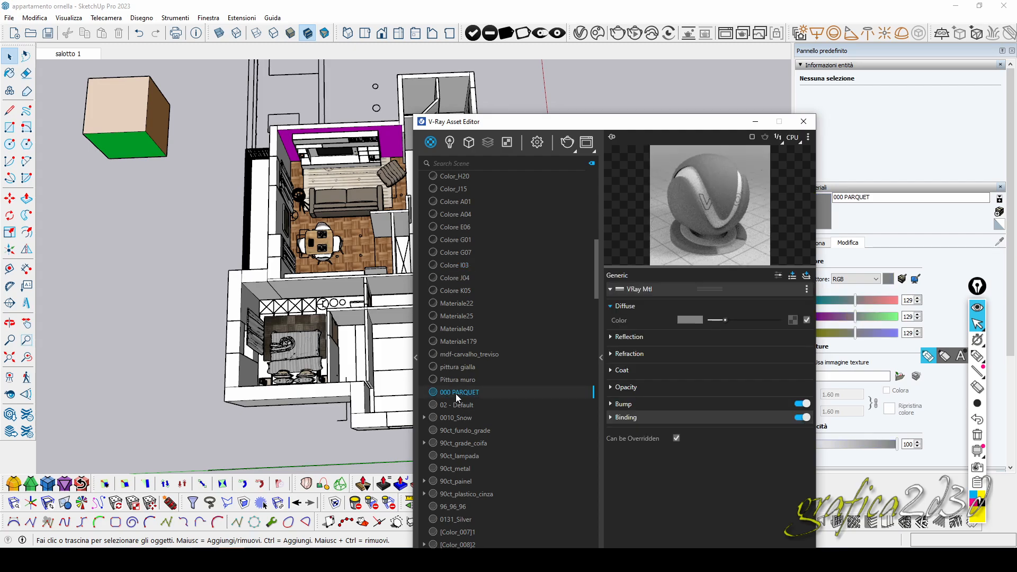
right_click(458, 398)
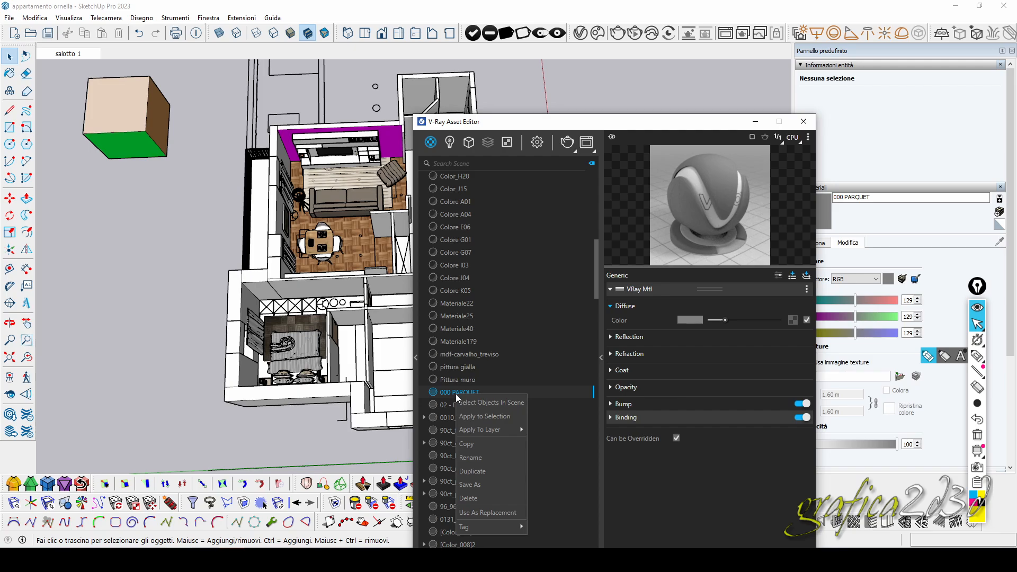
left_click(549, 197)
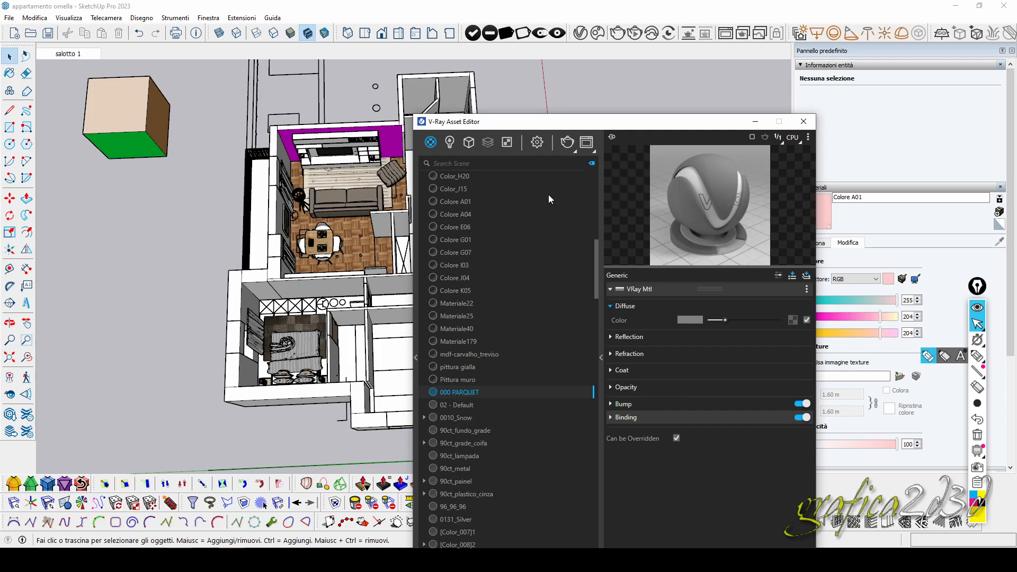
left_click(593, 165)
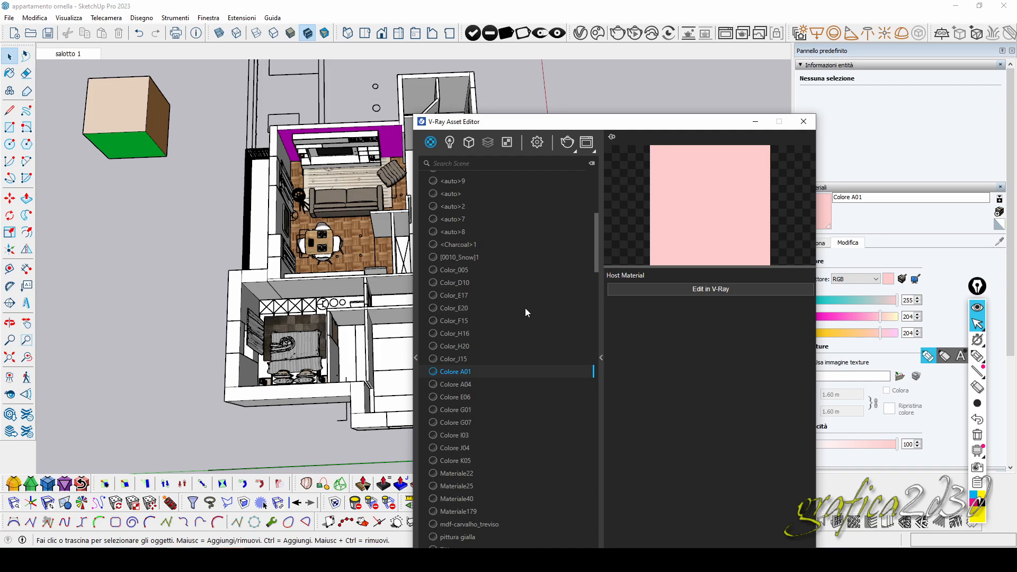
scroll(527, 310, "down", 5)
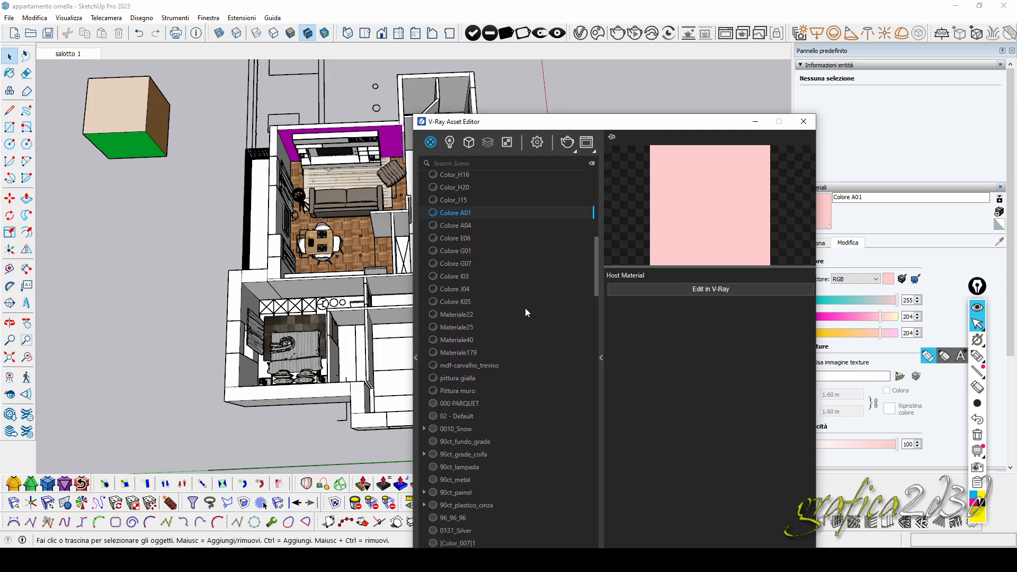
left_click(465, 404)
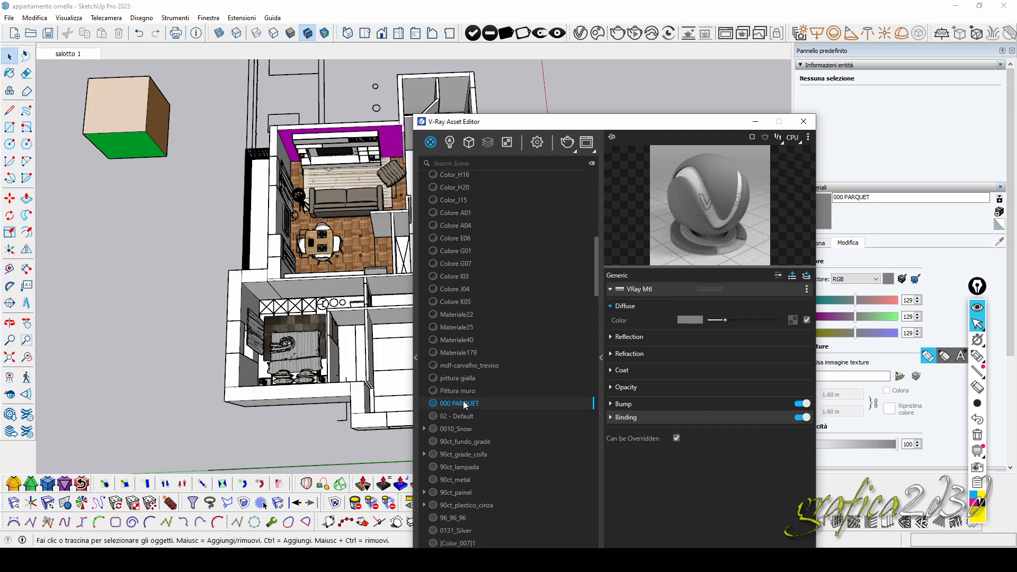
left_click_drag(583, 122, 672, 78)
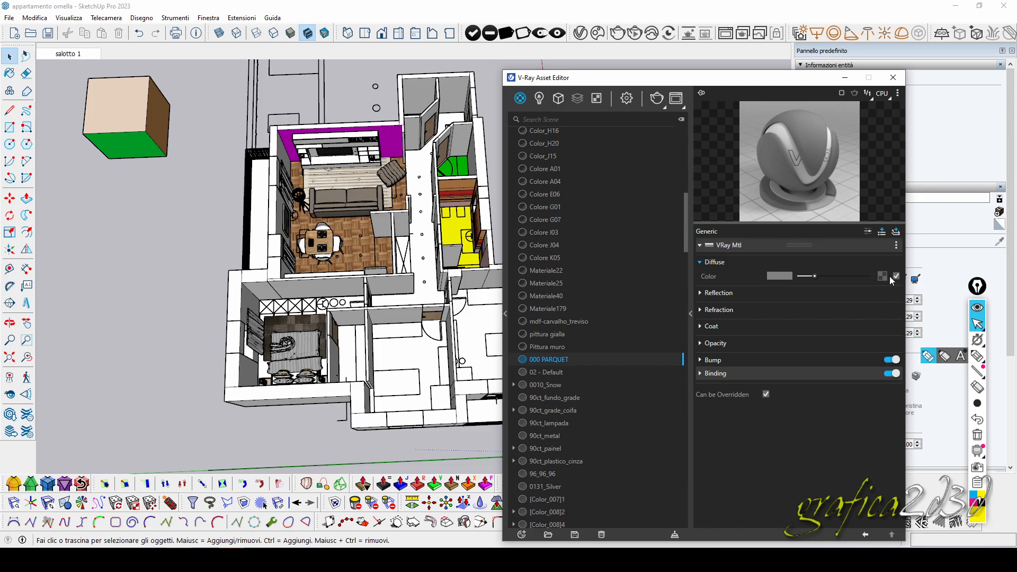
Expand the Bump, Opacity, Coat, Refraction and Reflection settings of the 000 PARQUET material
left_click(768, 359)
left_click(758, 344)
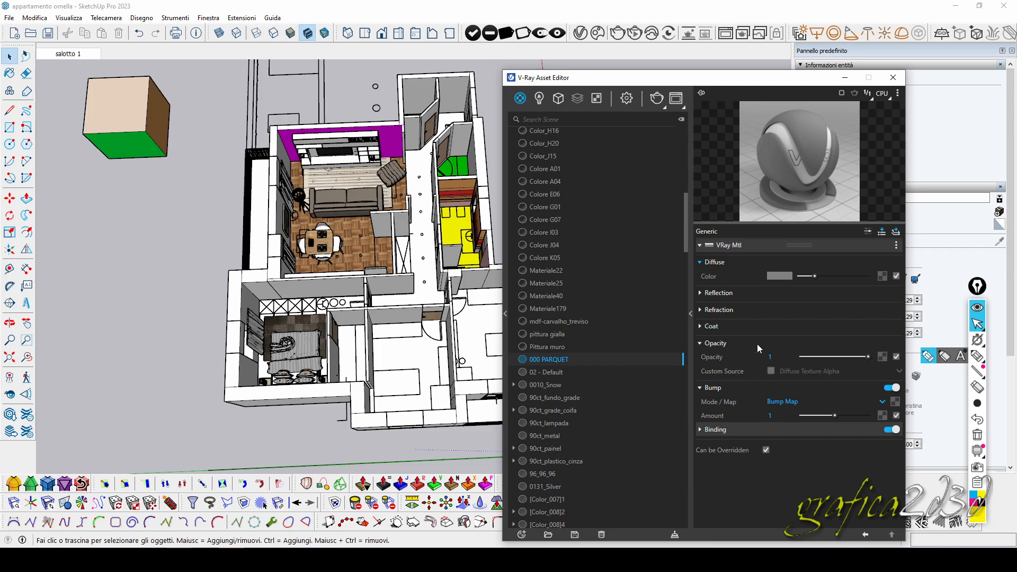
left_click(755, 327)
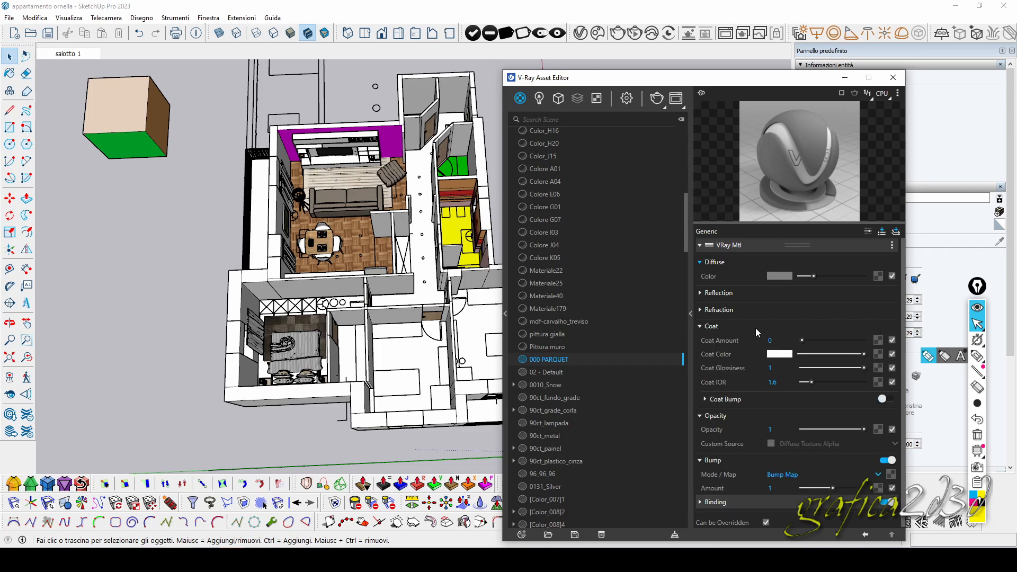
left_click(794, 310)
left_click(819, 295)
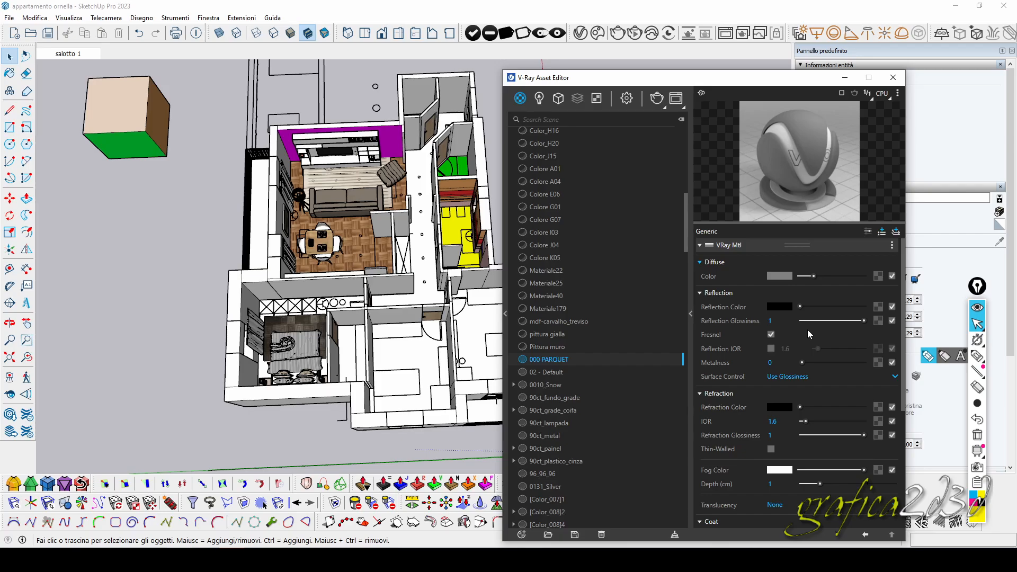
Assign the bitmap 36_wood flooring square texture-seamless.jpg from the Download folder to the material's Diffuse color, and move the Asset Editor aside
left_click(878, 276)
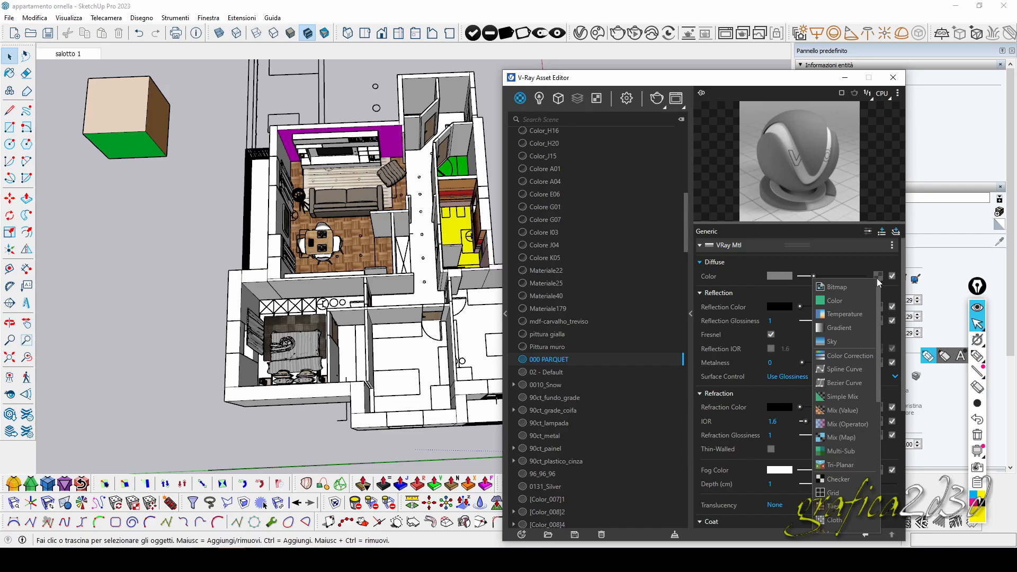
scroll(843, 419, "down", 1)
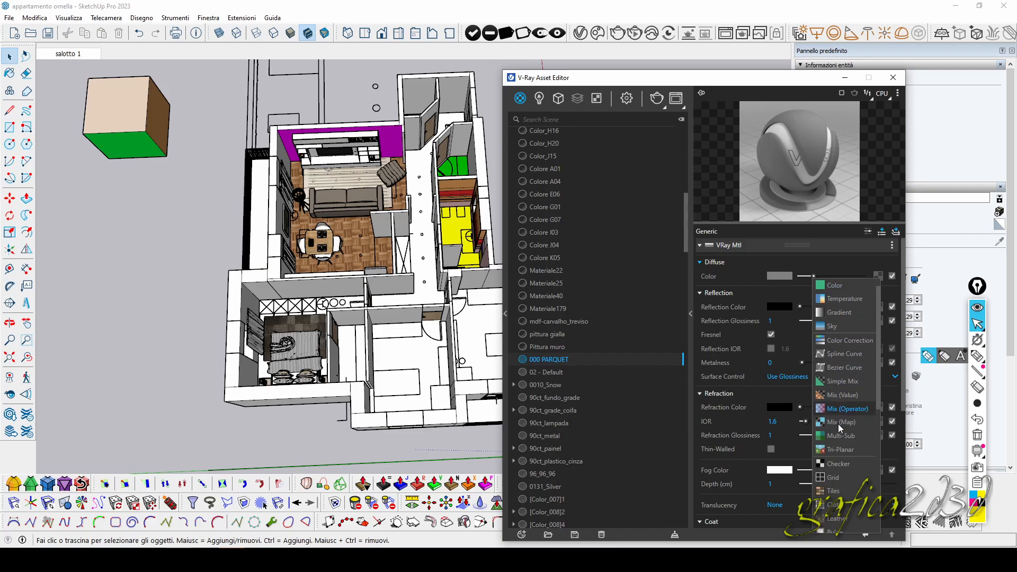
scroll(838, 424, "down", 3)
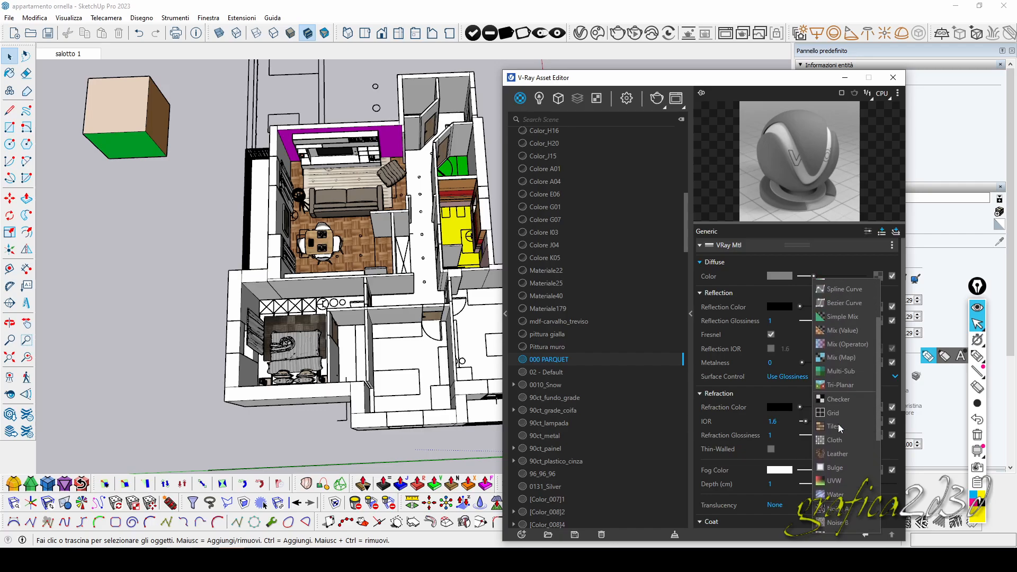
scroll(840, 428, "up", 3)
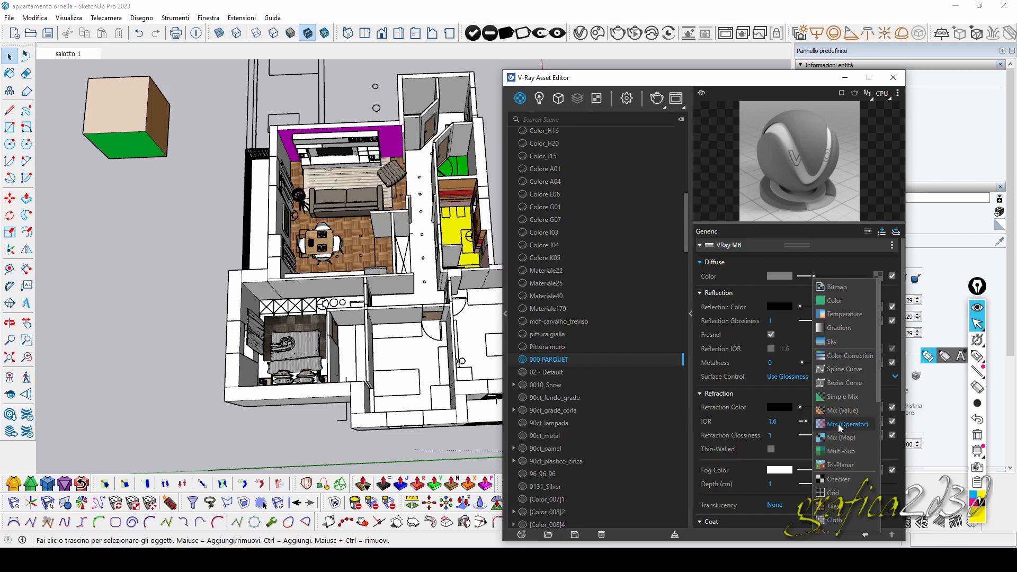
left_click(841, 289)
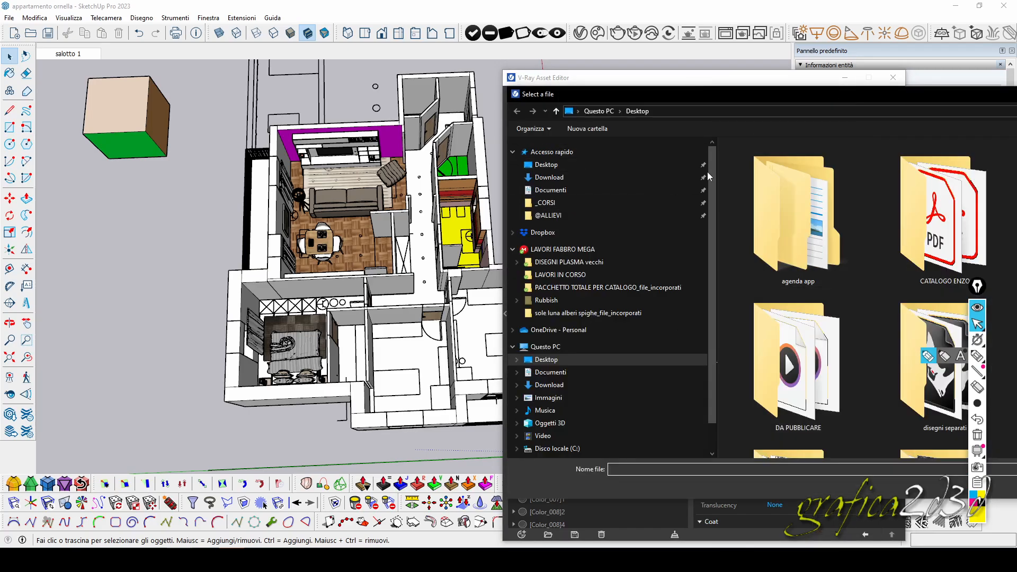
left_click_drag(898, 95, 666, 86)
left_click(352, 170)
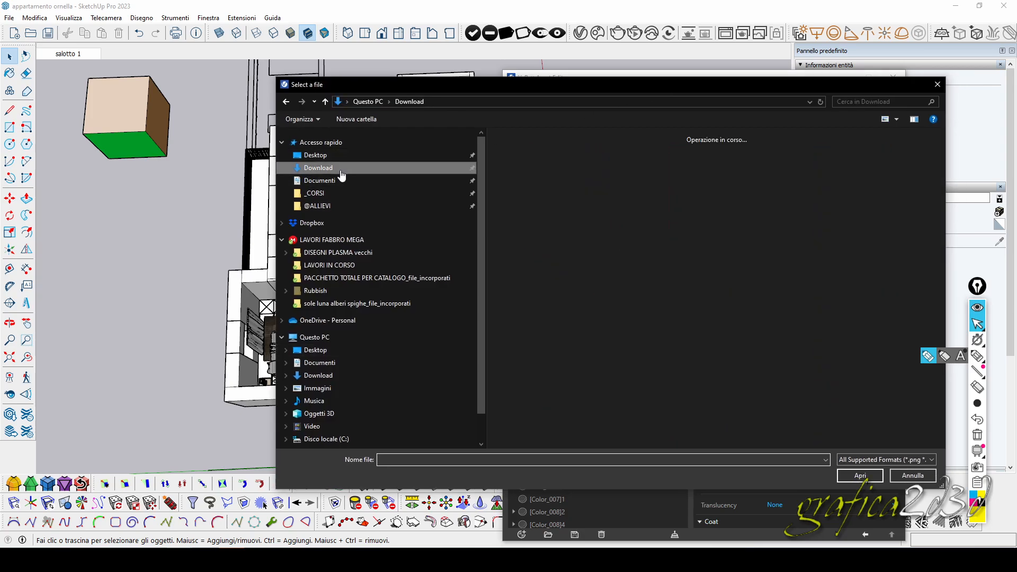
double_click(513, 170)
left_click(513, 170)
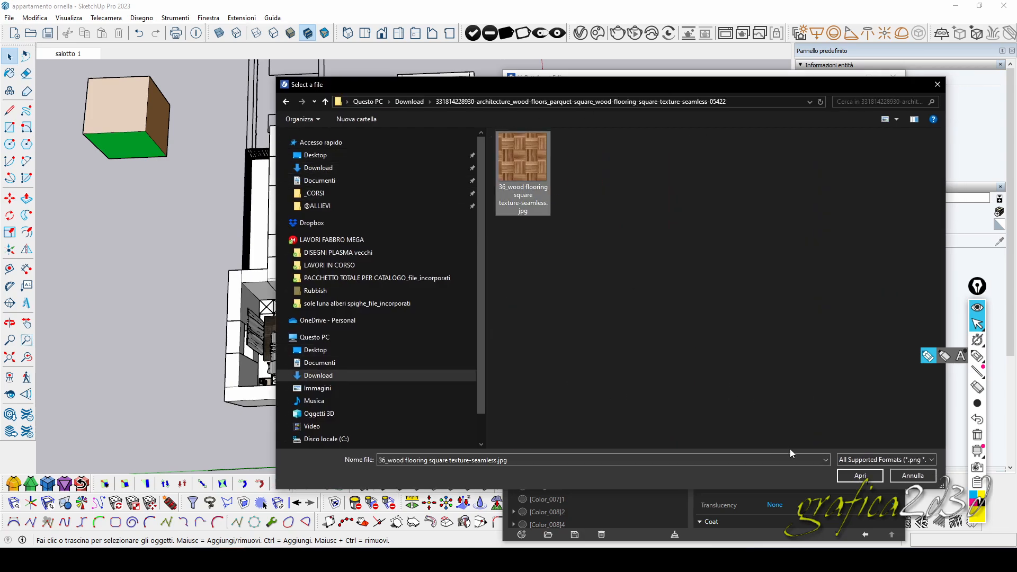
left_click(860, 476)
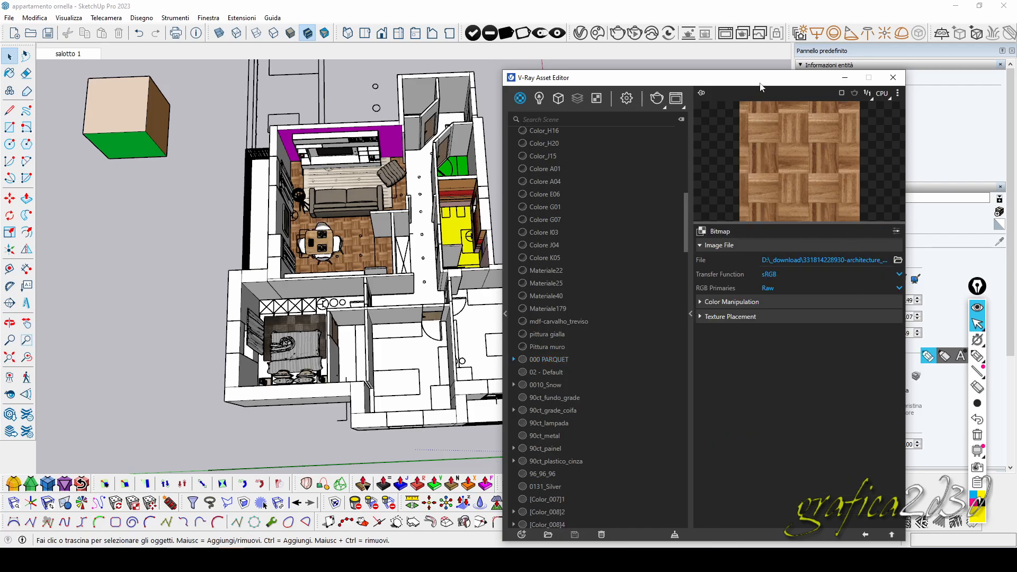
left_click_drag(761, 87, 707, 38)
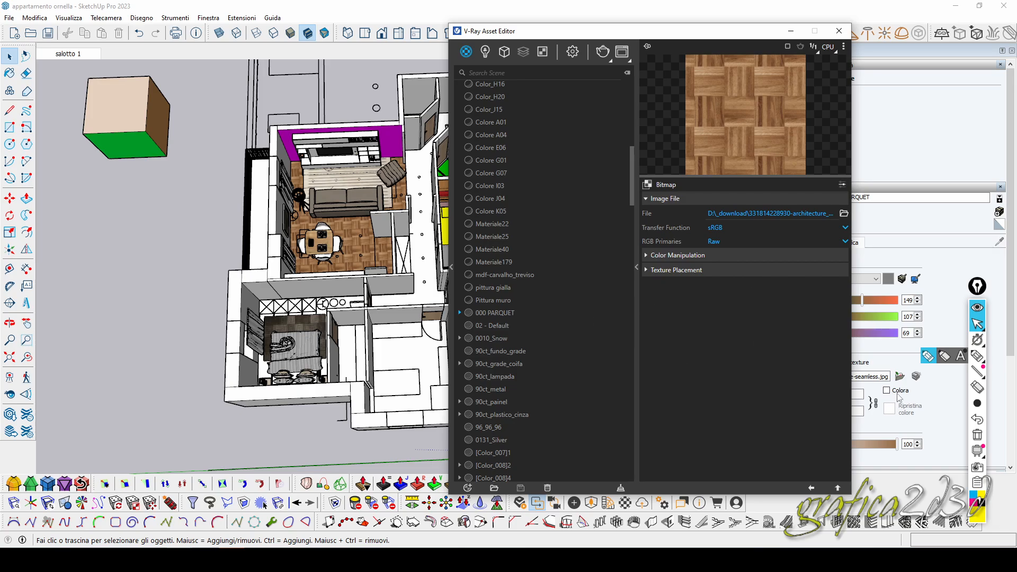
left_click(978, 356)
left_click_drag(676, 302, 677, 467)
left_click(657, 298)
mouse_move(671, 302)
left_mouse_down()
mouse_move(702, 281)
mouse_move(640, 267)
mouse_move(643, 298)
mouse_move(706, 304)
mouse_move(674, 310)
mouse_move(674, 349)
mouse_move(732, 347)
mouse_move(732, 358)
mouse_move(733, 334)
mouse_move(816, 332)
mouse_move(815, 355)
mouse_move(733, 352)
left_mouse_up()
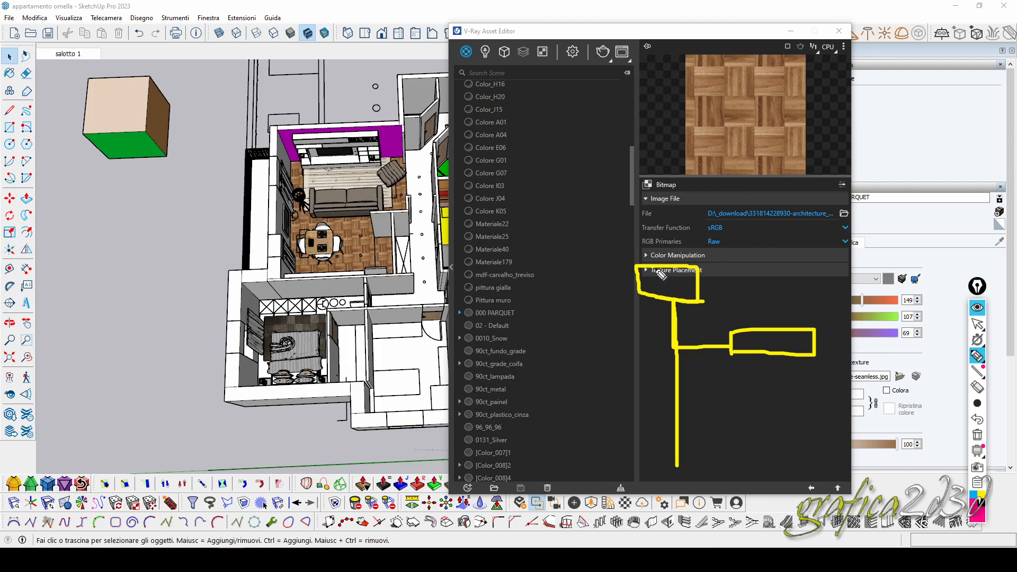
mouse_move(656, 271)
left_mouse_down()
mouse_move(670, 291)
mouse_move(678, 275)
mouse_move(666, 279)
mouse_move(681, 350)
mouse_move(737, 347)
mouse_move(713, 355)
left_mouse_up()
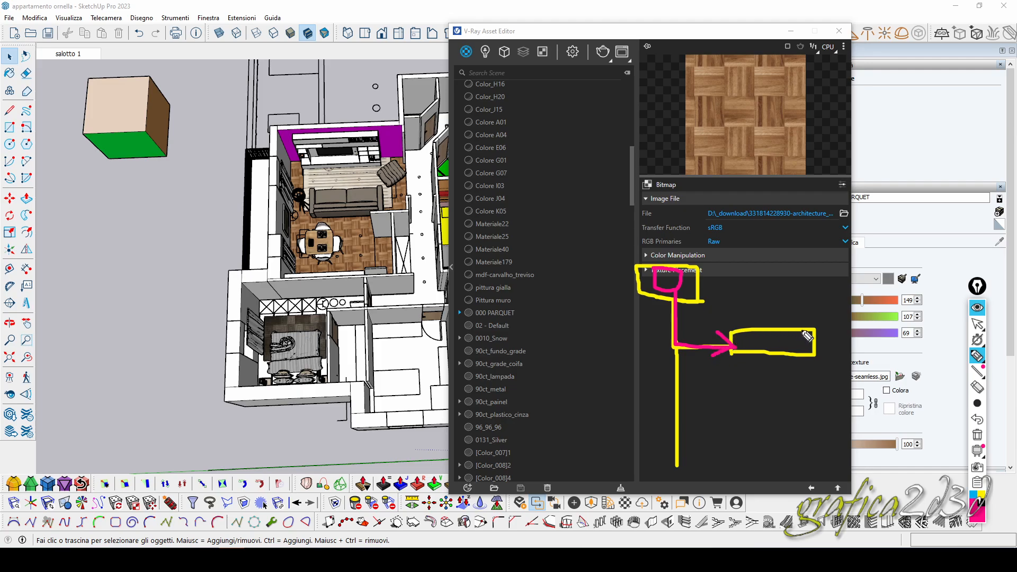
mouse_move(843, 473)
left_mouse_down()
mouse_move(828, 485)
mouse_move(833, 502)
mouse_move(846, 480)
left_mouse_up()
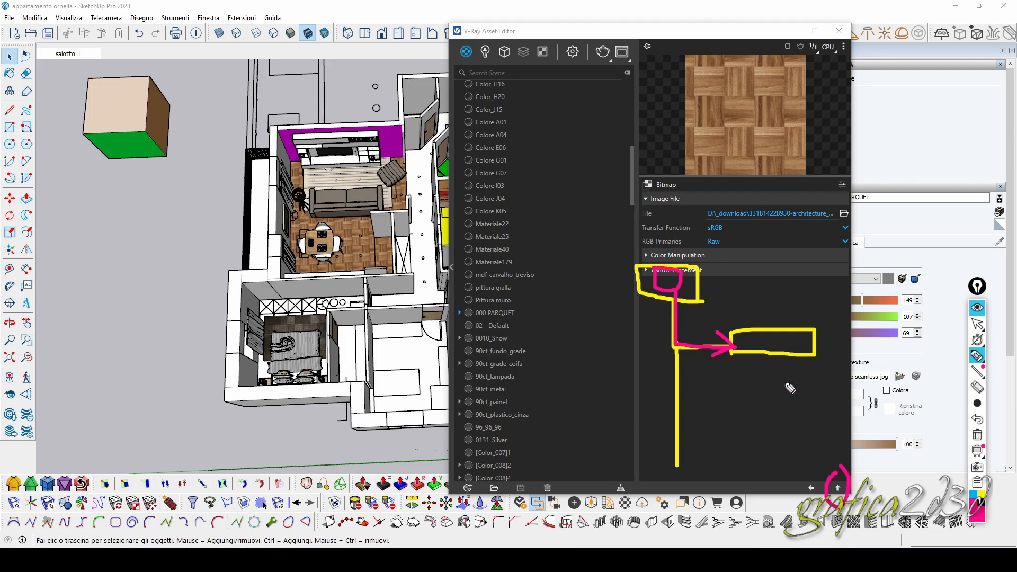
mouse_move(775, 342)
left_mouse_down()
mouse_move(773, 291)
mouse_move(698, 285)
mouse_move(720, 299)
left_mouse_up()
left_click(977, 324)
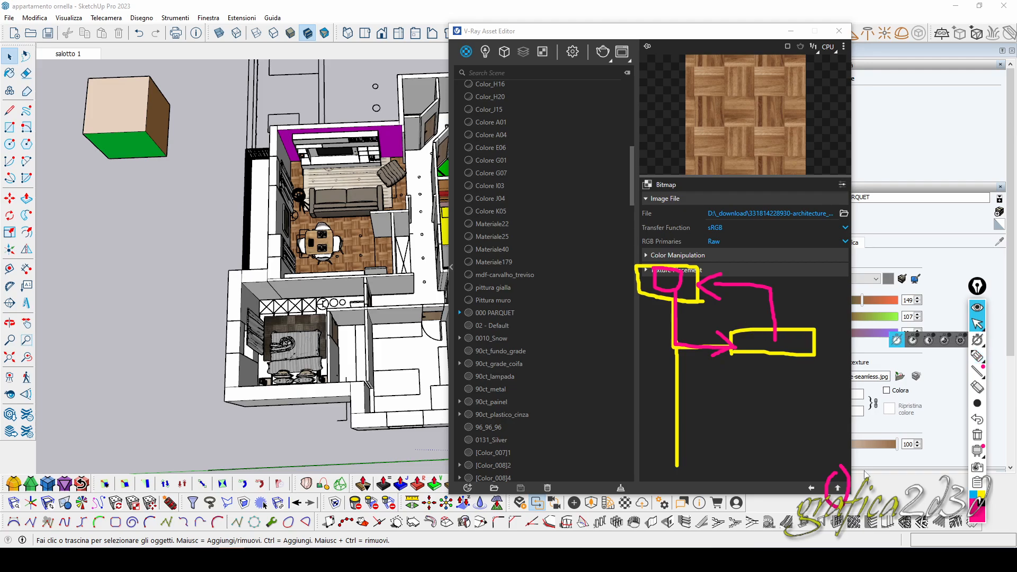
Return to the 000 PARQUET material settings and switch the Diffuse texture off and back on to compare the preview
left_click(838, 488)
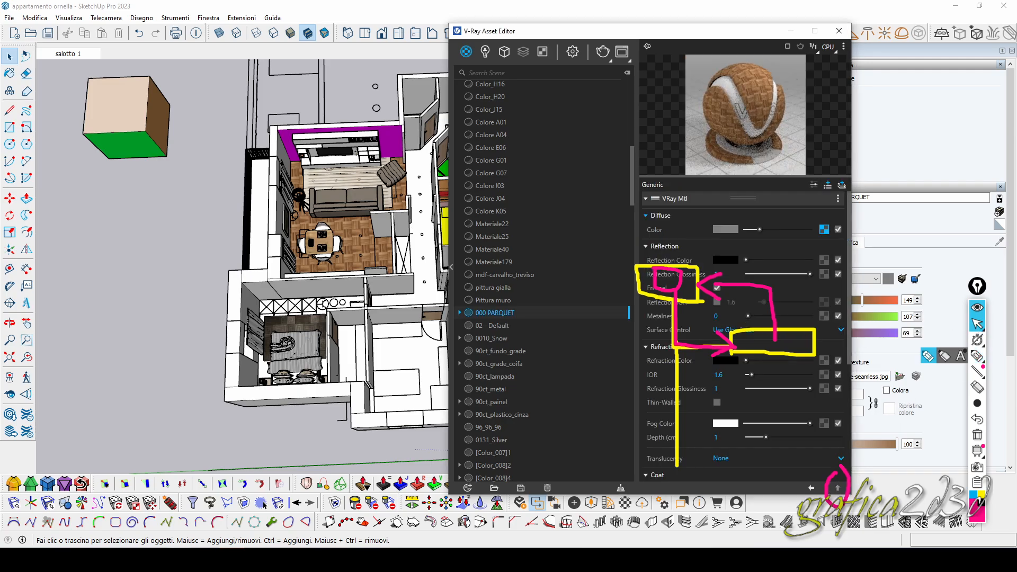
left_click(978, 435)
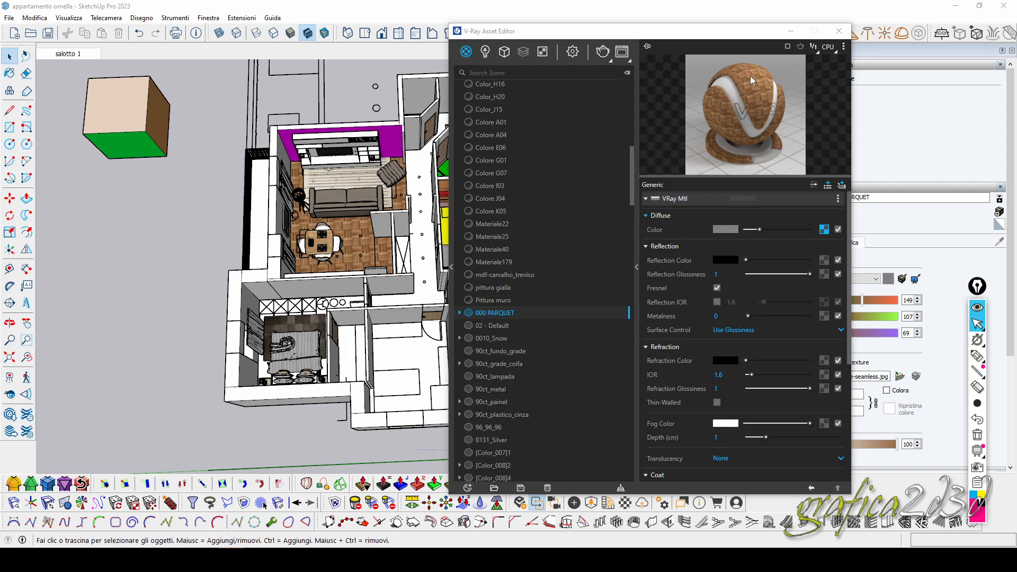
left_click(839, 230)
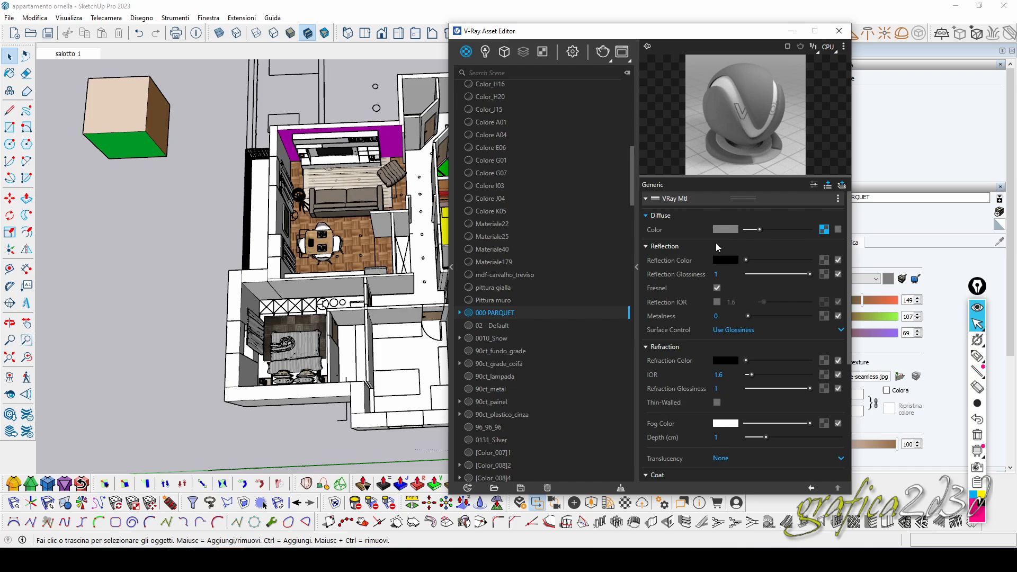
left_click(838, 230)
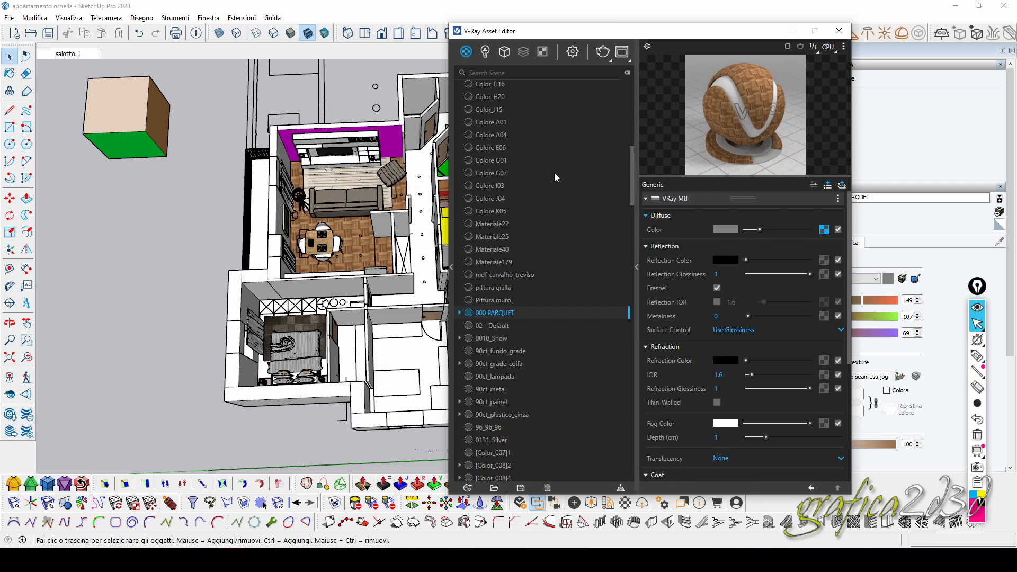
Apply the 000 PARQUET material to the beige face of the cube beside the apartment
scroll(321, 311, "down", 2)
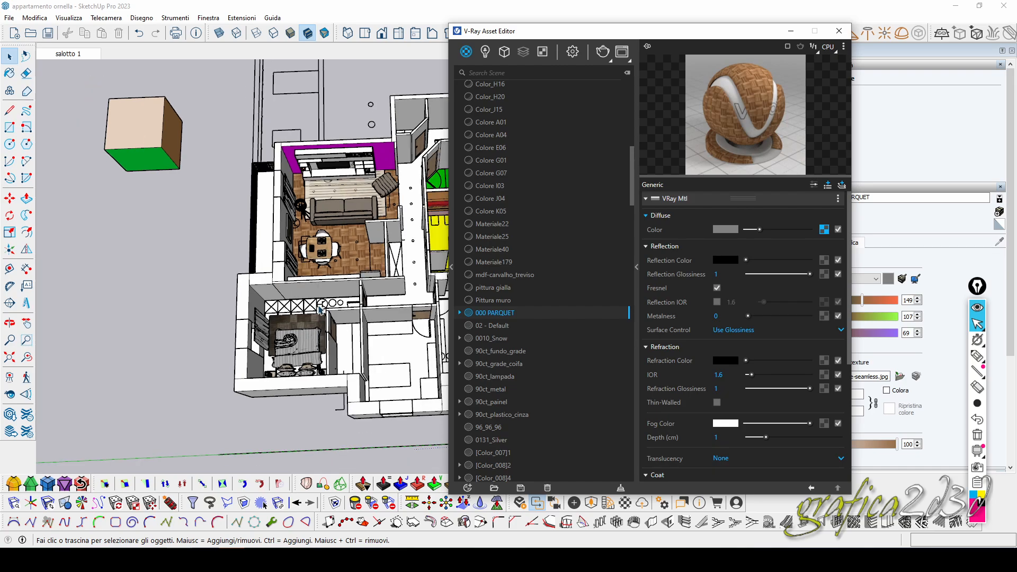
middle_click_drag(320, 290, 318, 281)
scroll(141, 140, "up", 1)
scroll(141, 140, "up", 4)
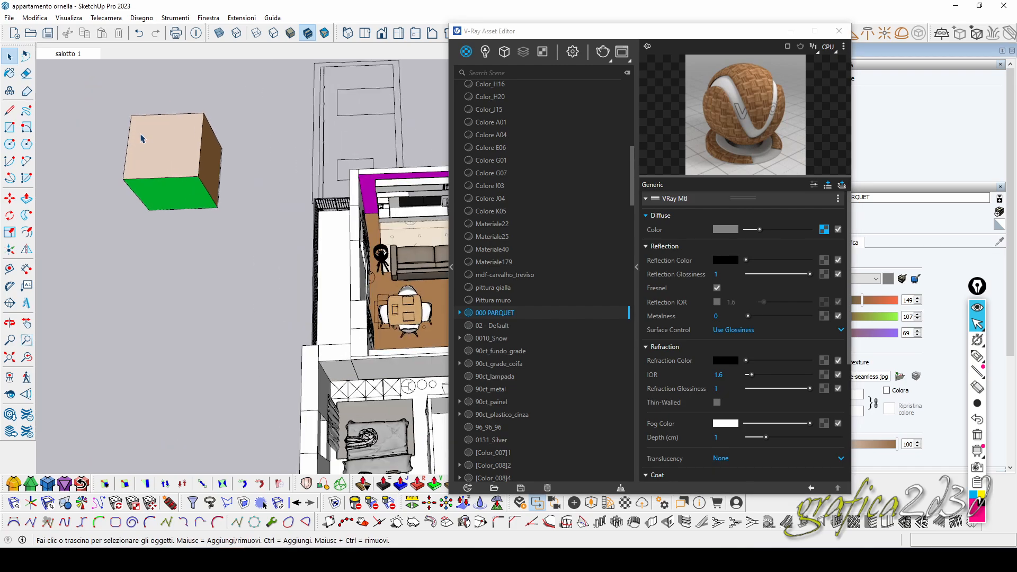
left_click(181, 164)
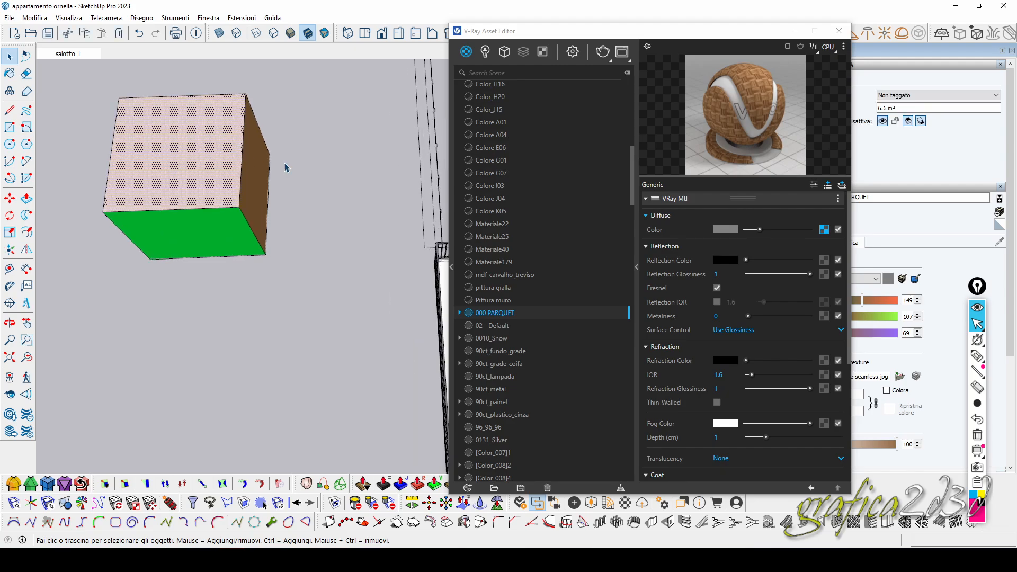
right_click(497, 314)
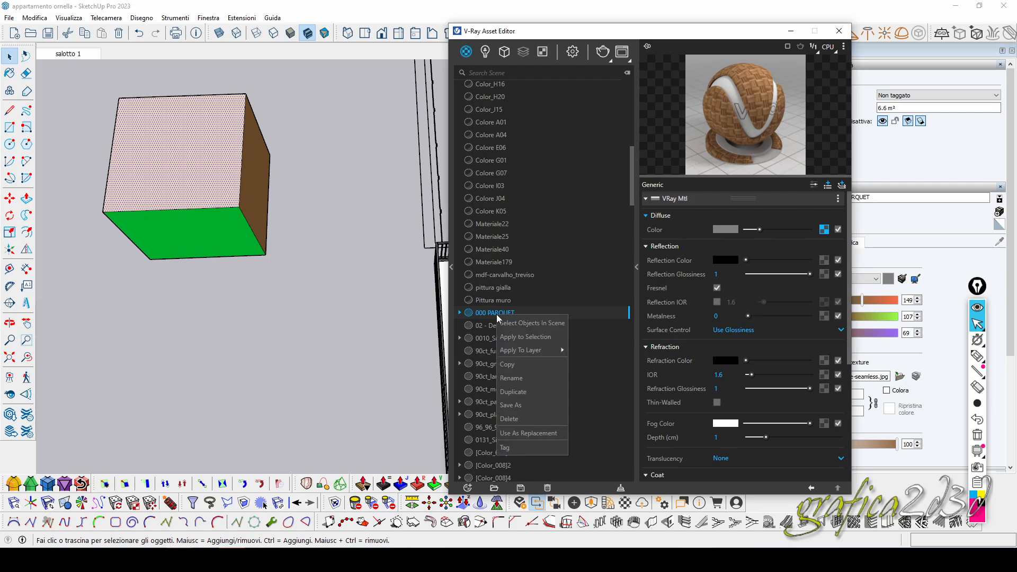
left_click(528, 339)
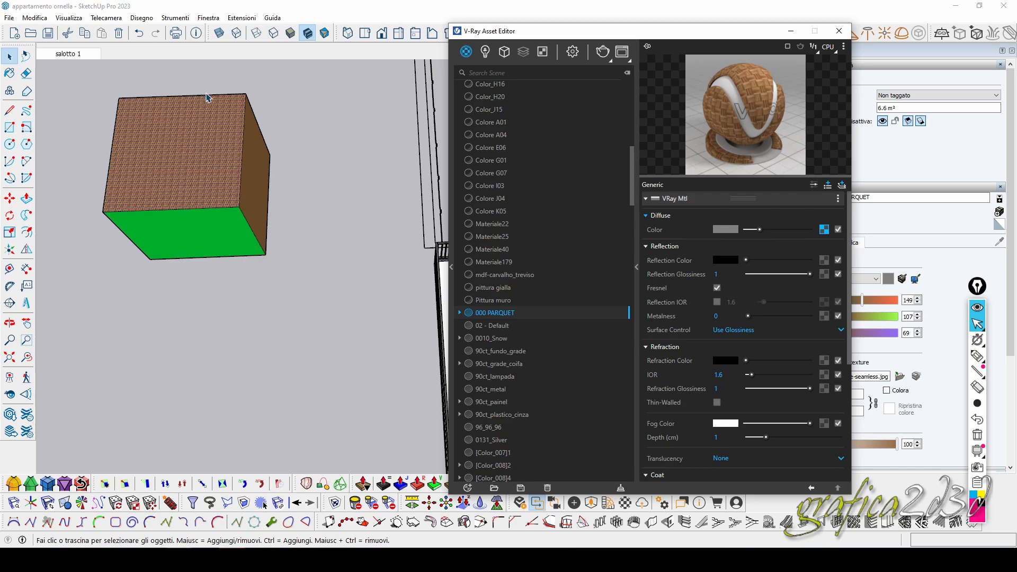
scroll(87, 137, "up", 2)
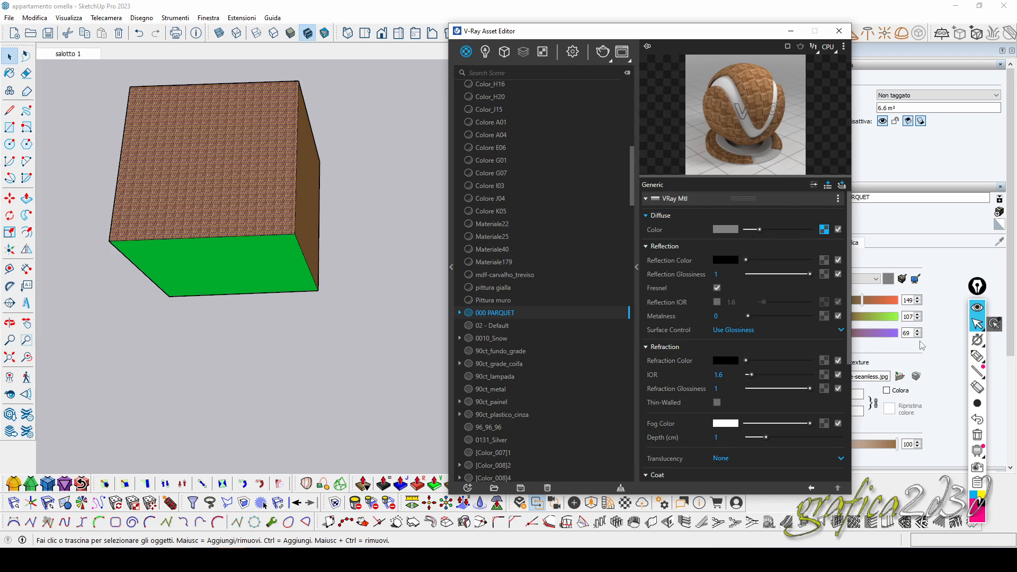
Open the texture placement settings of the Diffuse bitmap and set its U and V repeat to 10
left_click(825, 230)
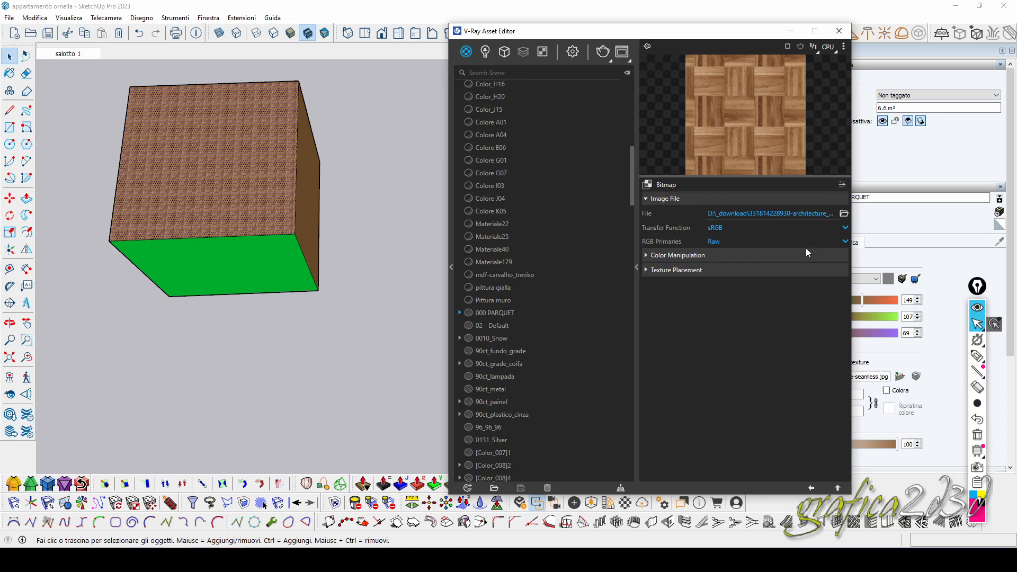
left_click(685, 273)
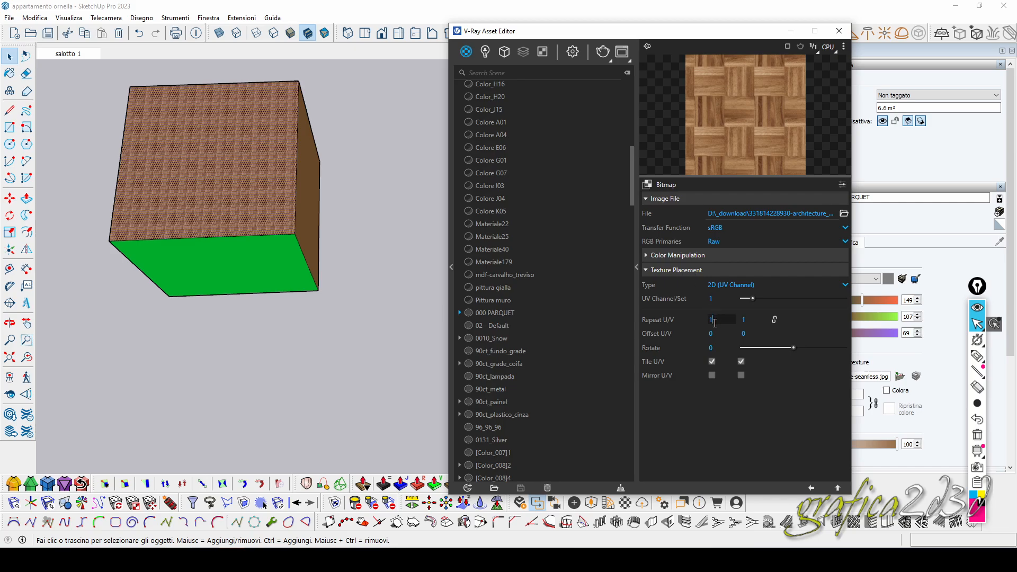
key("Tab")
left_click(726, 316)
type("0")
left_click(751, 319)
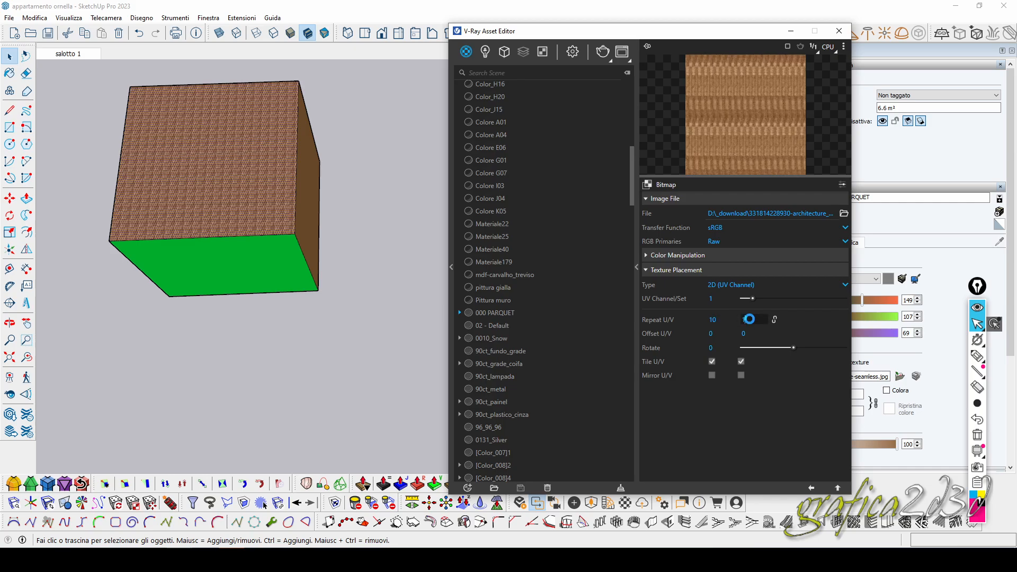
type("0")
left_click(721, 333)
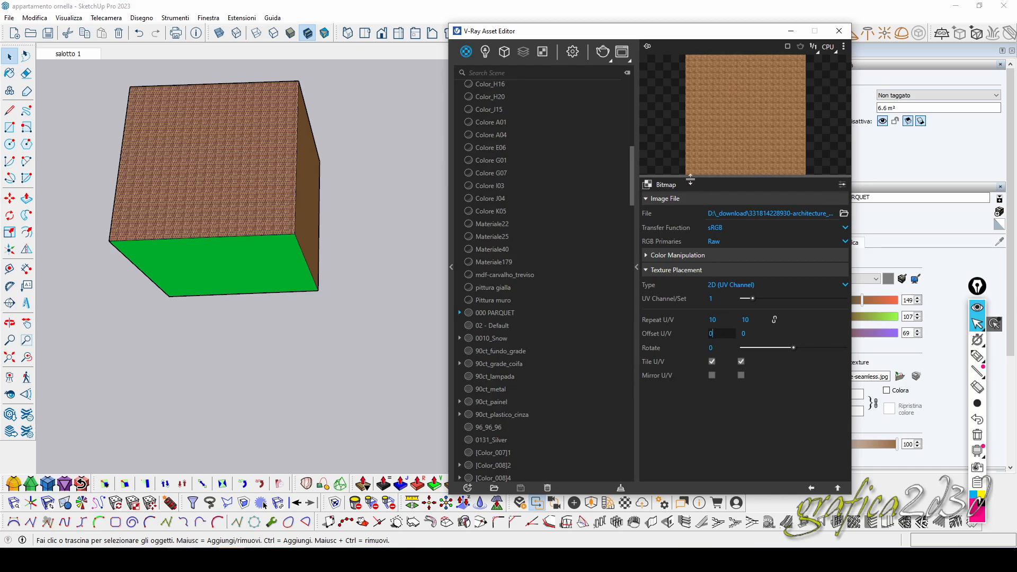
Set the bitmap's Repeat U/V values to 0.5 and 0.5
left_click(718, 320)
type("0.5")
key("Tab")
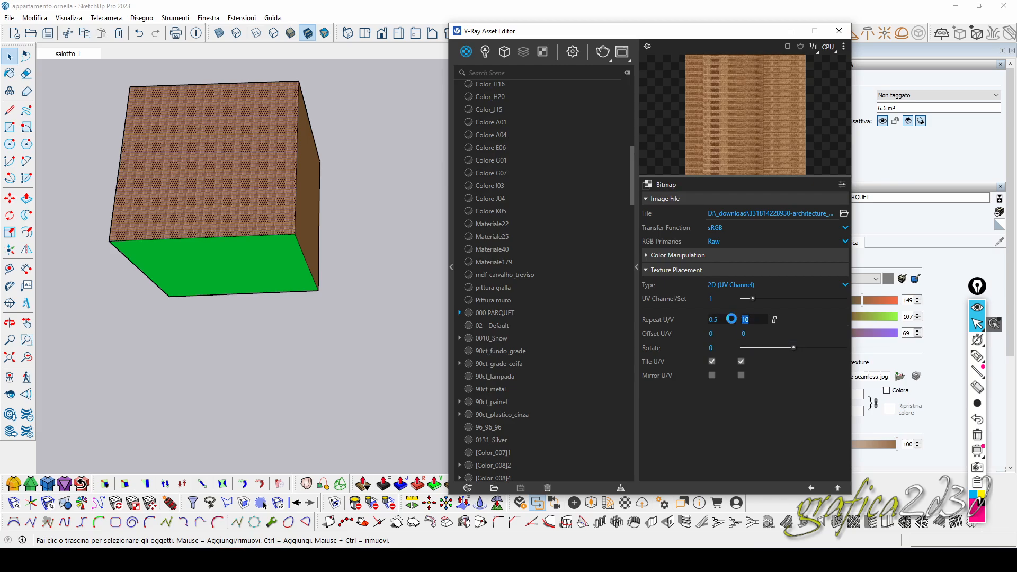
type("0.5")
key("Return")
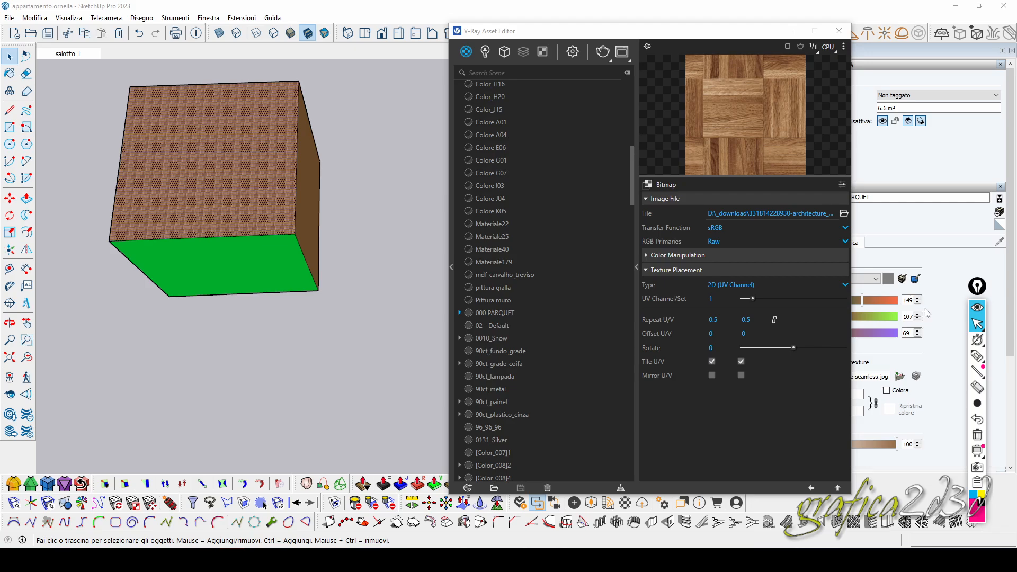
left_click(710, 320)
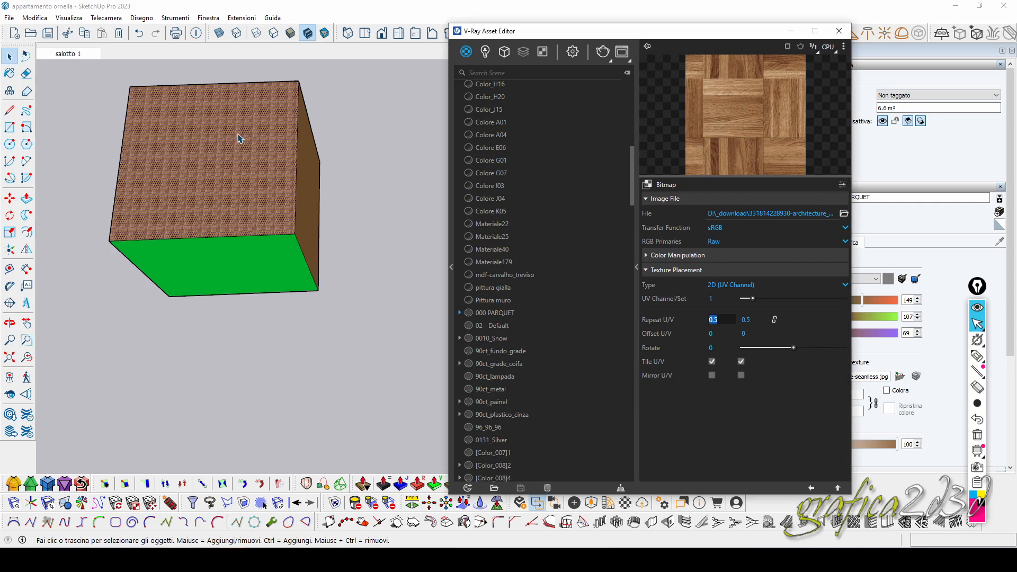
left_click(725, 335)
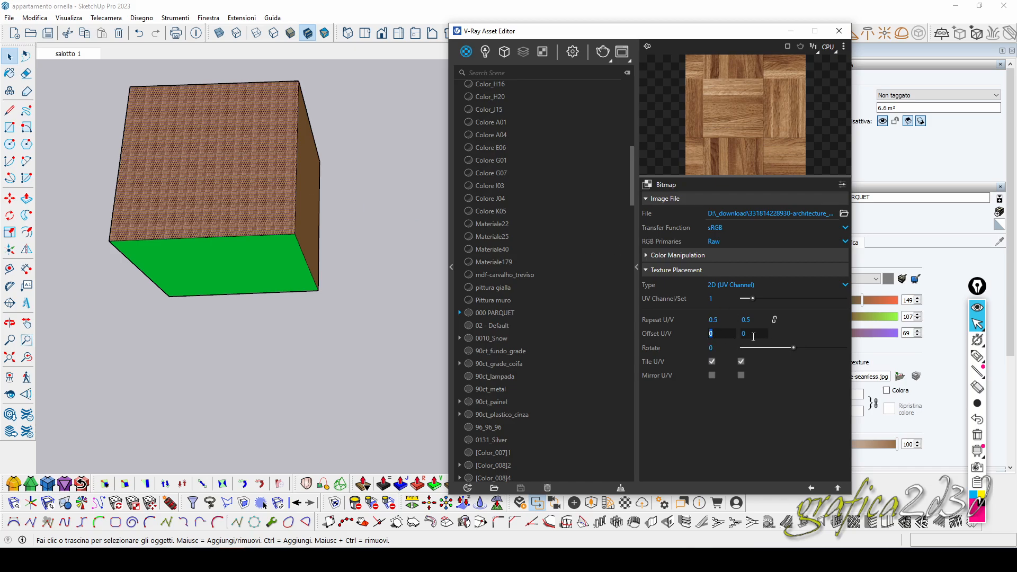
key("Tab")
Draw a large pink frame with a small yellow square inside it below the cube, using the annotation pen
left_click(977, 356)
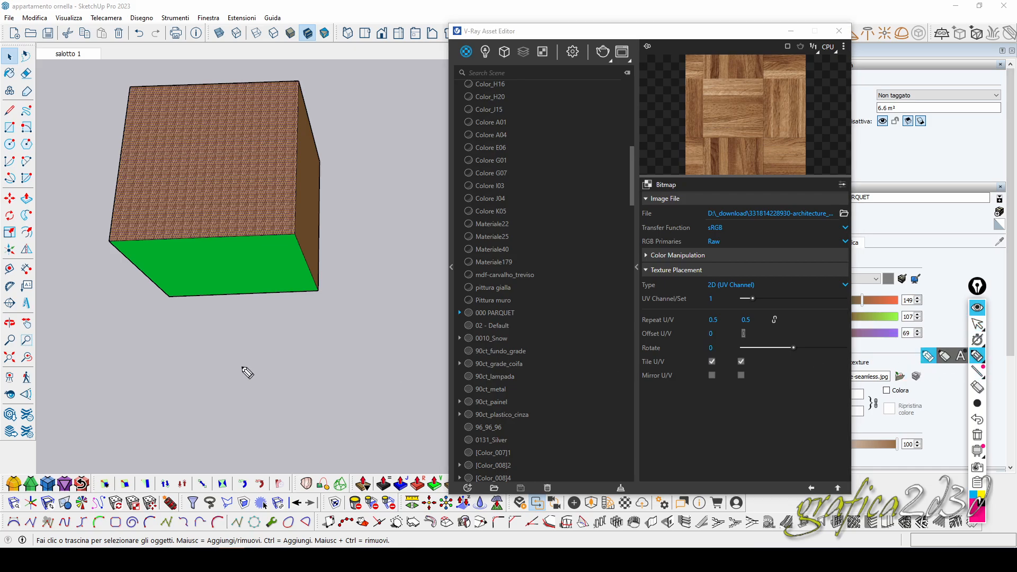
left_click_drag(194, 311, 192, 483)
mouse_move(194, 309)
left_mouse_down()
mouse_move(419, 308)
mouse_move(440, 473)
mouse_move(306, 488)
mouse_move(202, 484)
left_mouse_up()
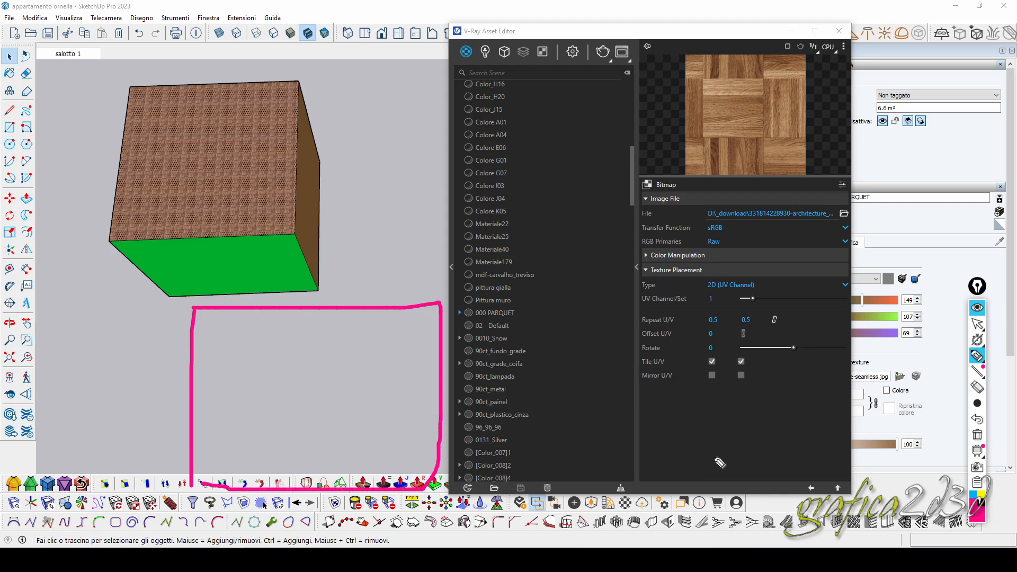
left_click(981, 506)
left_click_drag(223, 341, 223, 387)
mouse_move(223, 339)
left_mouse_down()
mouse_move(268, 360)
mouse_move(223, 391)
left_mouse_up()
Underline the Offset U/V label and add yellow arrows and marks around the square and above the cube
left_click_drag(642, 335, 676, 336)
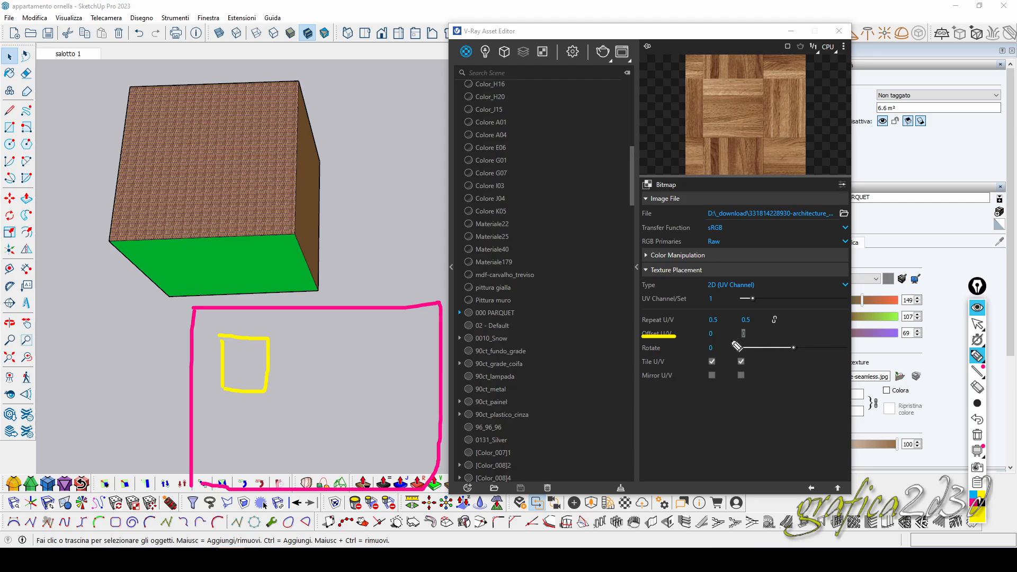
mouse_move(300, 370)
left_mouse_down()
mouse_move(296, 332)
mouse_move(311, 341)
mouse_move(291, 367)
mouse_move(272, 366)
left_mouse_up()
left_click_drag(281, 359, 283, 375)
mouse_move(208, 68)
left_mouse_down()
mouse_move(201, 111)
mouse_move(229, 83)
mouse_move(206, 67)
left_mouse_up()
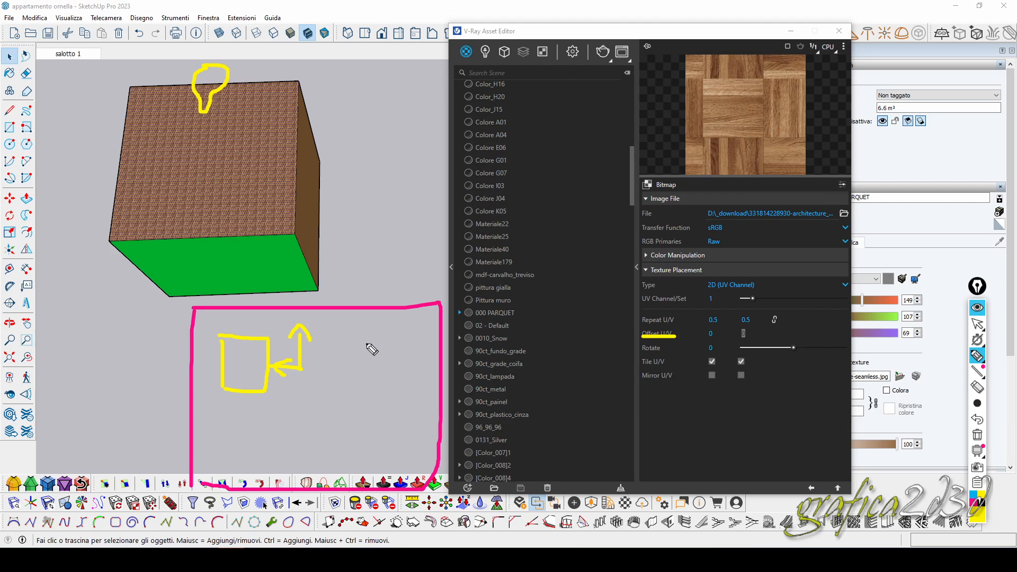
mouse_move(236, 318)
left_mouse_down()
mouse_move(195, 347)
mouse_move(248, 424)
mouse_move(235, 311)
mouse_move(225, 325)
mouse_move(206, 308)
left_mouse_up()
mouse_move(313, 323)
left_mouse_down()
mouse_move(329, 380)
mouse_move(321, 418)
mouse_move(307, 353)
mouse_move(316, 340)
left_mouse_up()
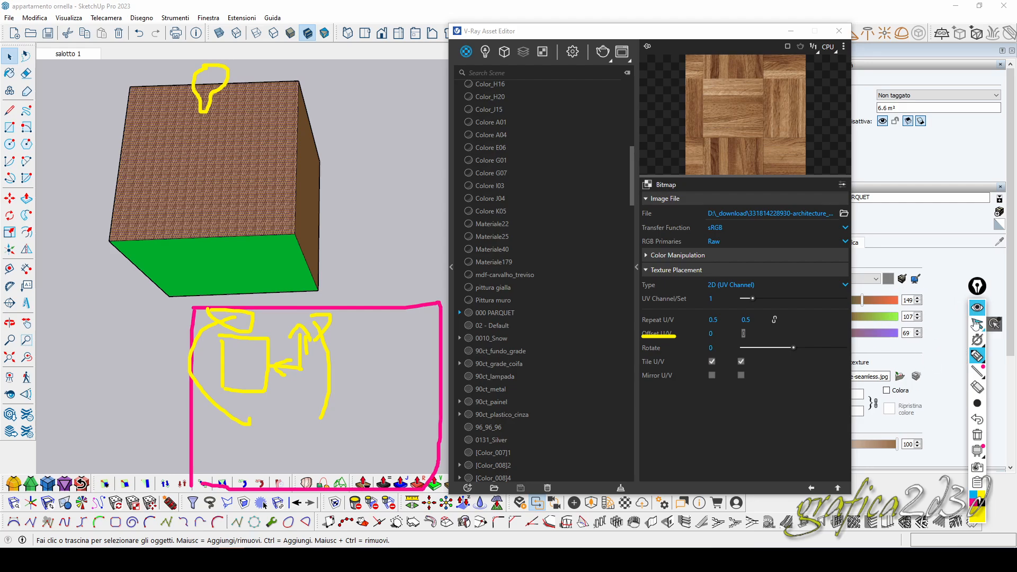
Rotate and enlarge the parquet texture on the cube's top face with the texture position pins, and confirm the placement
left_click(977, 323)
right_click(268, 128)
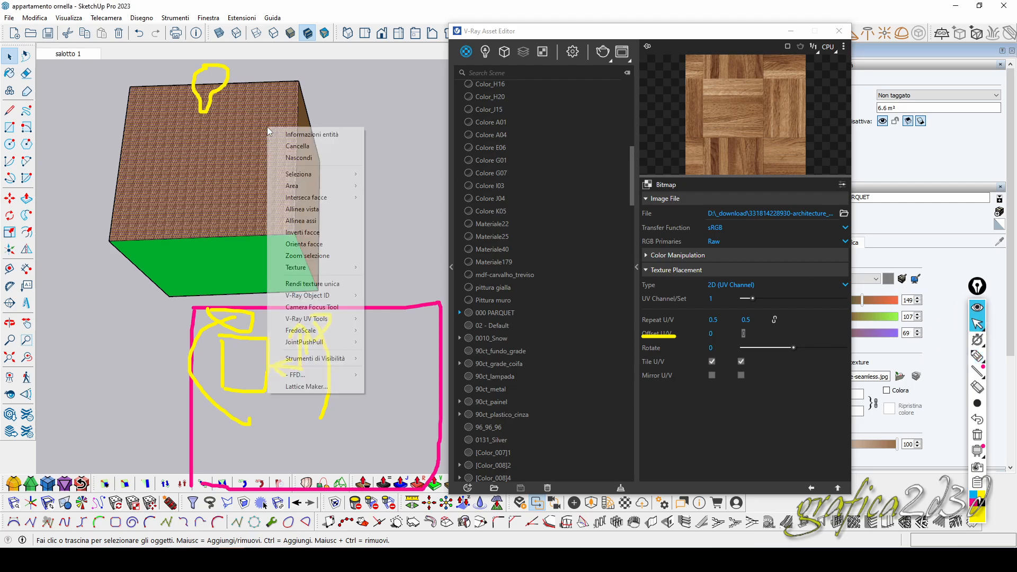
mouse_move(329, 268)
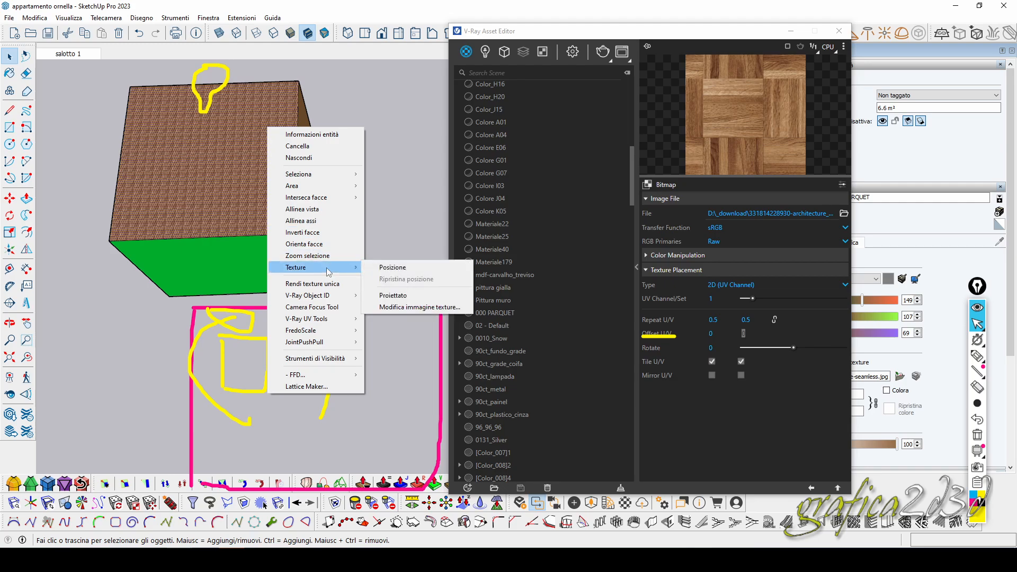
left_click(378, 270)
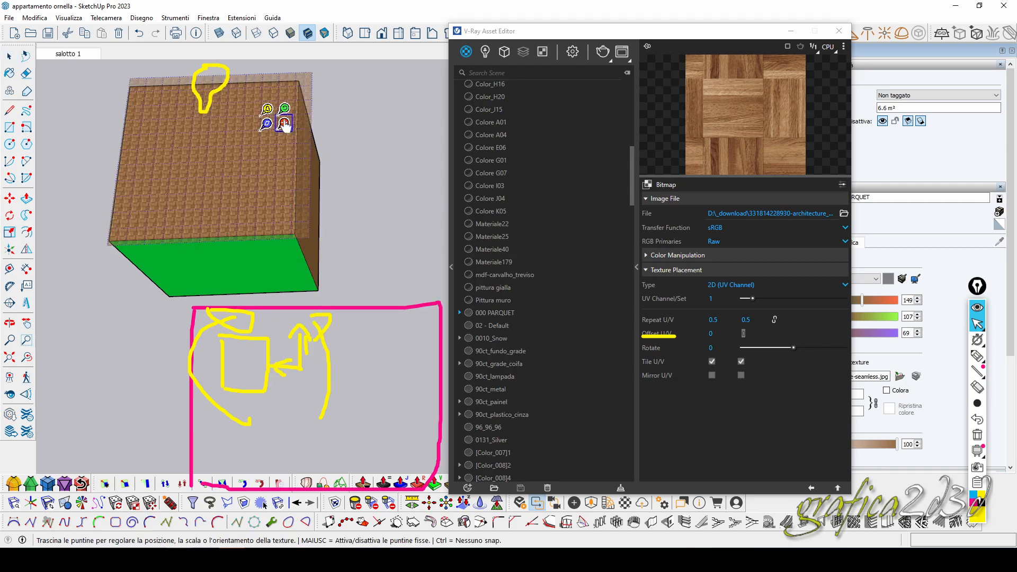
left_click_drag(284, 130, 320, 181)
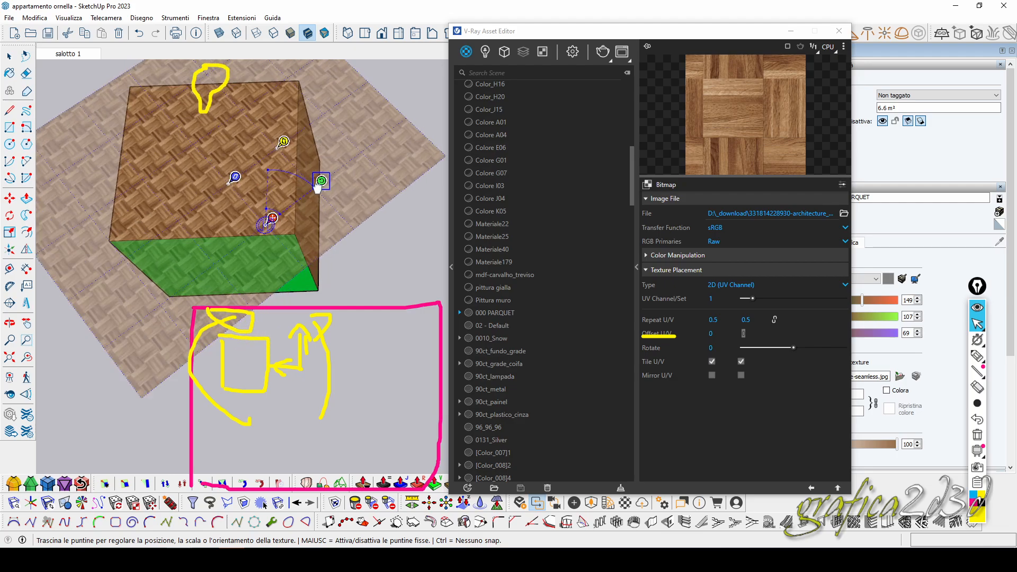
left_click(395, 262)
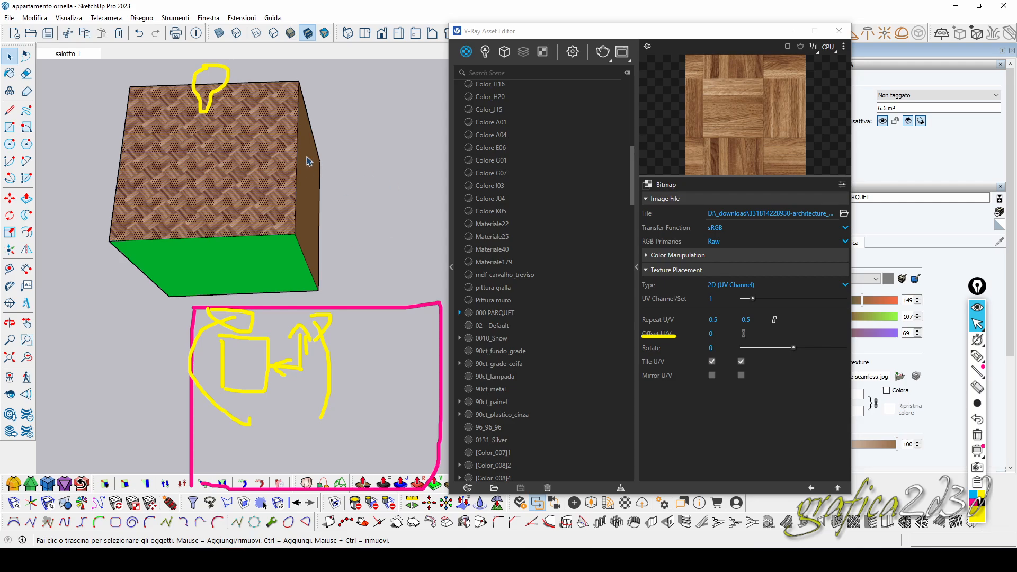
Clear all pen annotations from the screen
scroll(137, 253, "down", 3)
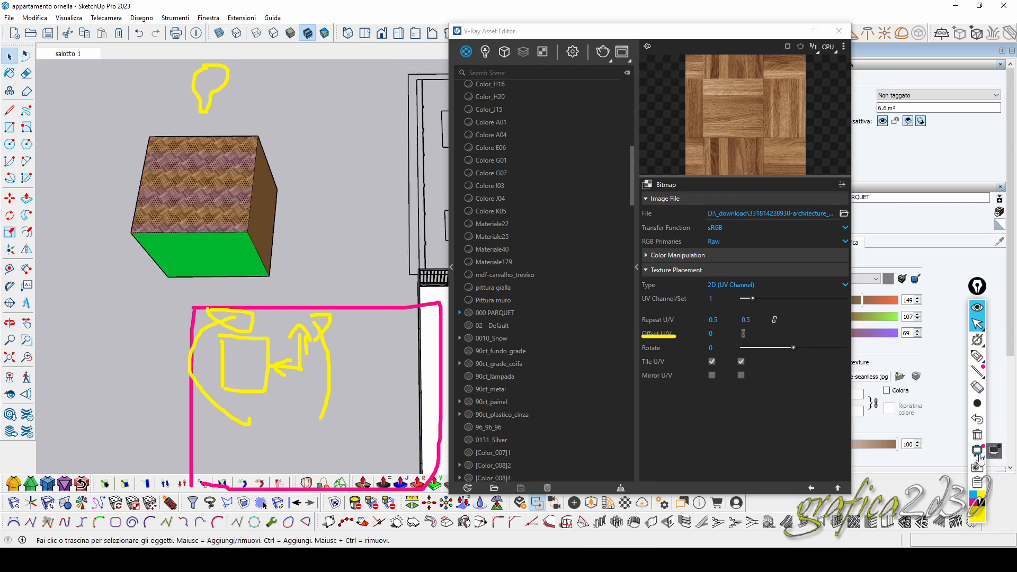
left_click(978, 436)
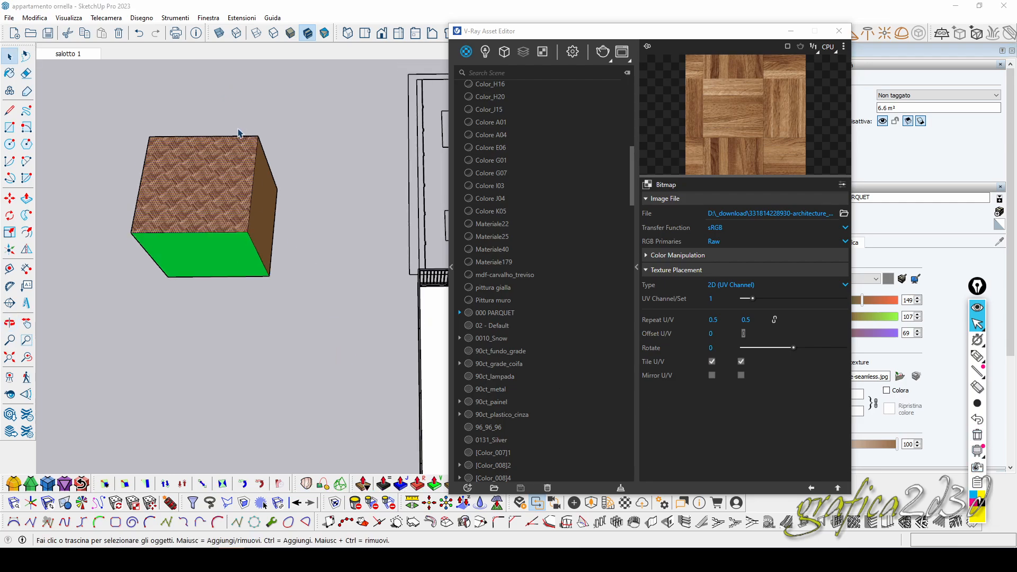
scroll(200, 143, "up", 7)
scroll(192, 214, "down", 8)
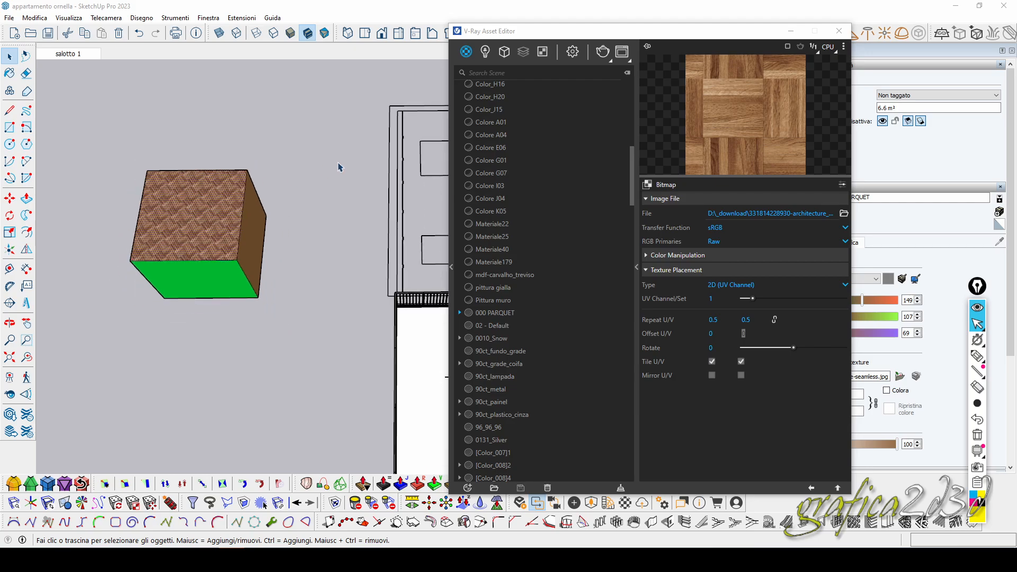
Draw a rectangle of about 3.96 m by 2.19 m beside the cube and extrude it upward about 0.81 m
left_click(340, 167)
left_click(10, 127)
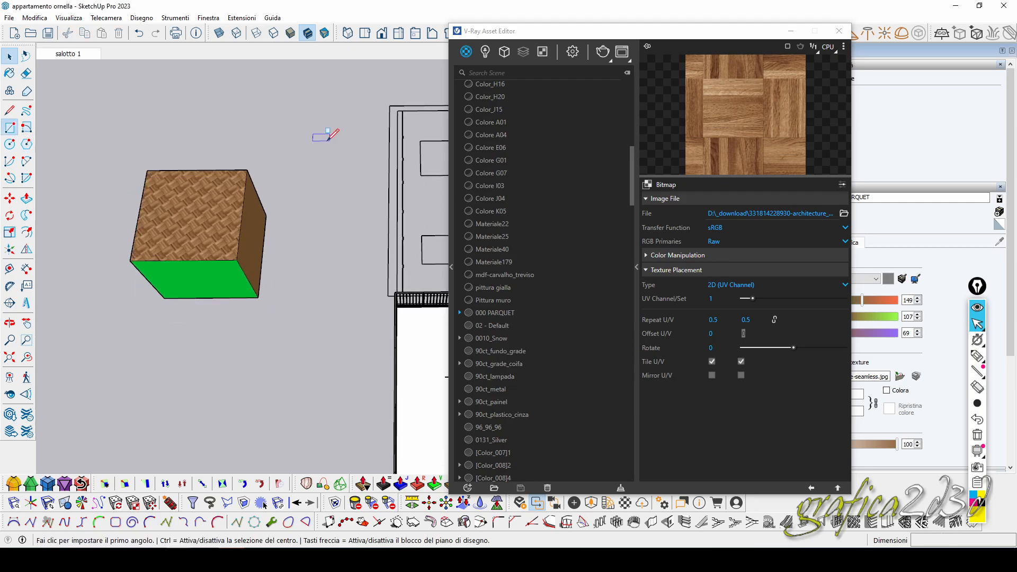
left_click(303, 137)
left_click(373, 252)
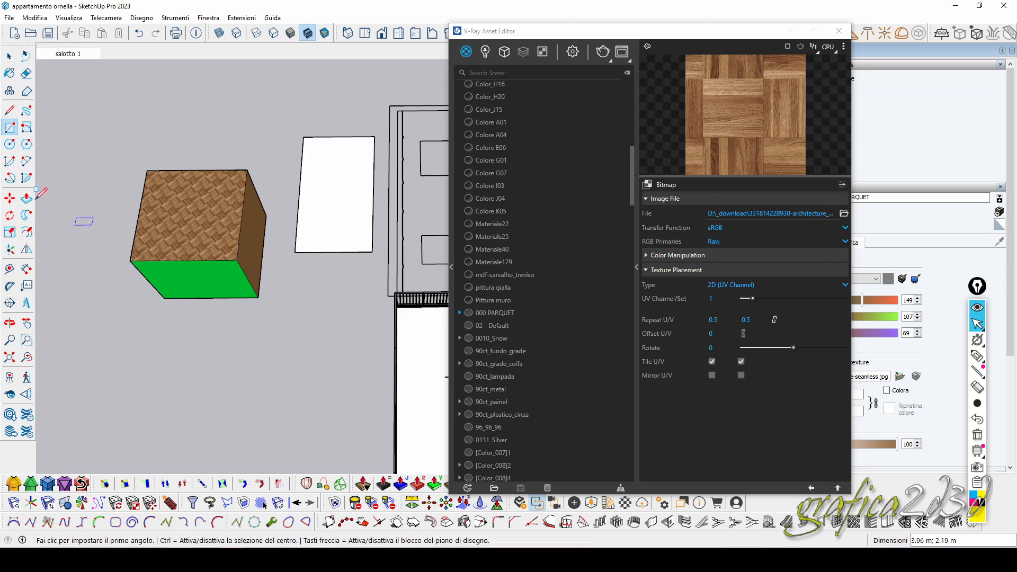
left_click(26, 198)
left_click(325, 221)
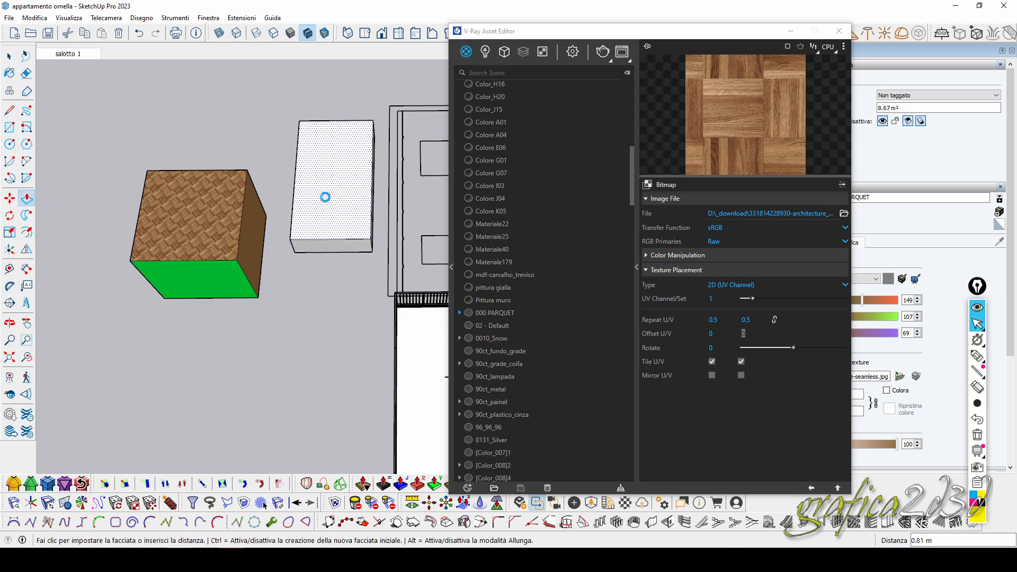
left_click(325, 197)
middle_click_drag(325, 204, 311, 177)
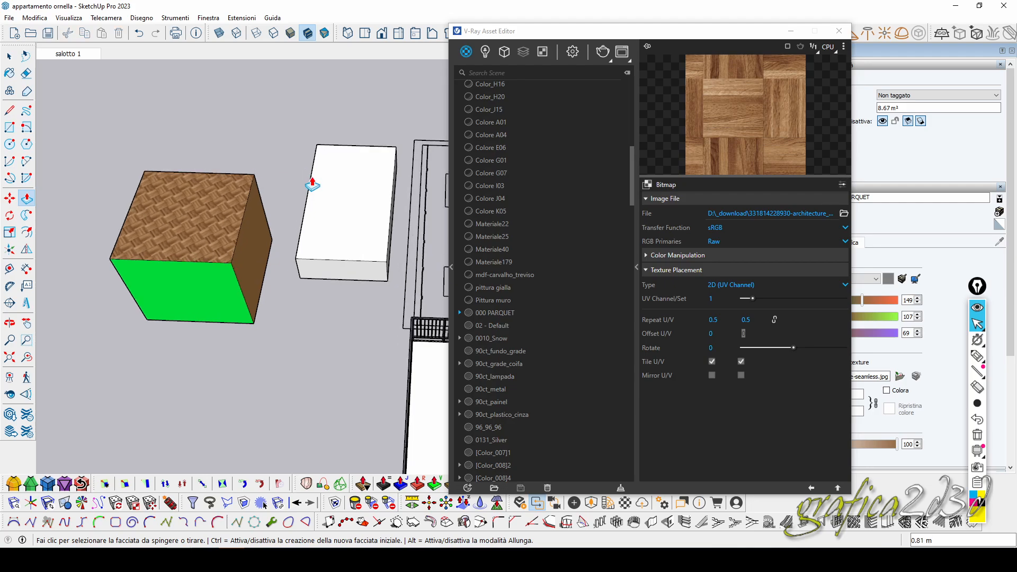
Move the V-Ray Asset Editor below the test solids and apply 000 PARQUET to the top face of the new box
left_click(724, 38)
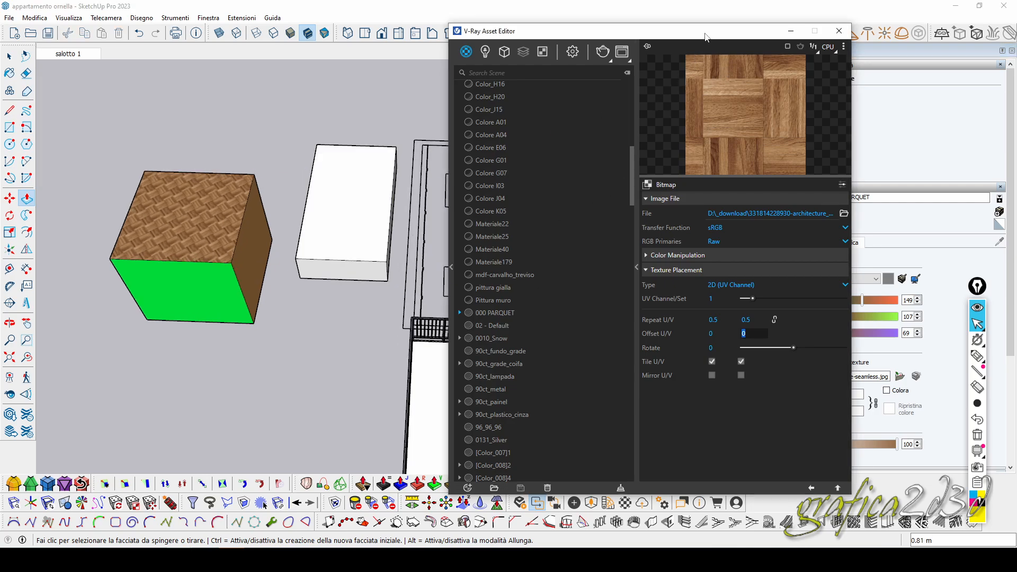
mouse_move(705, 37)
left_mouse_down()
mouse_move(484, 218)
mouse_move(473, 325)
left_mouse_up()
key("b")
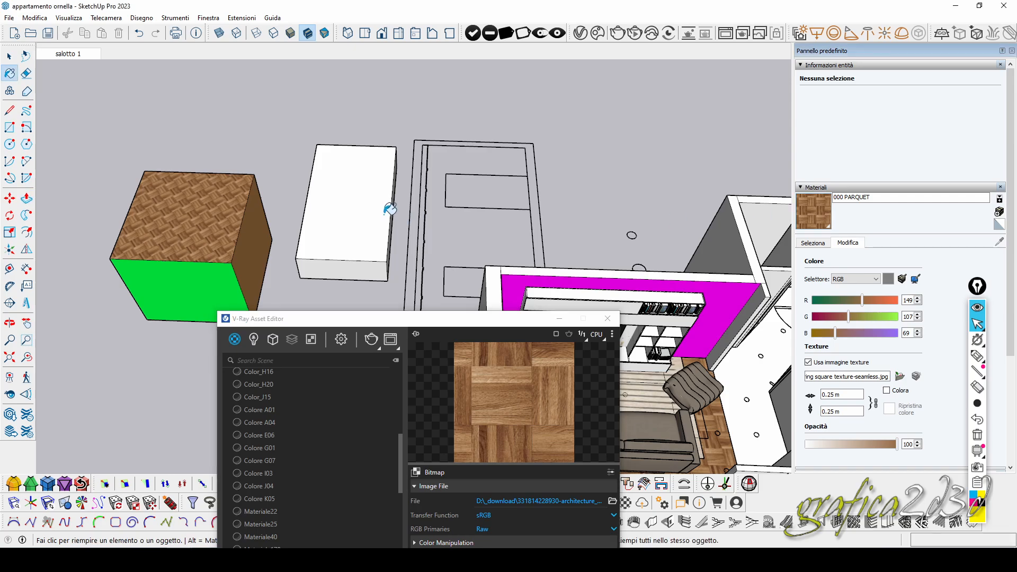
left_click(374, 199)
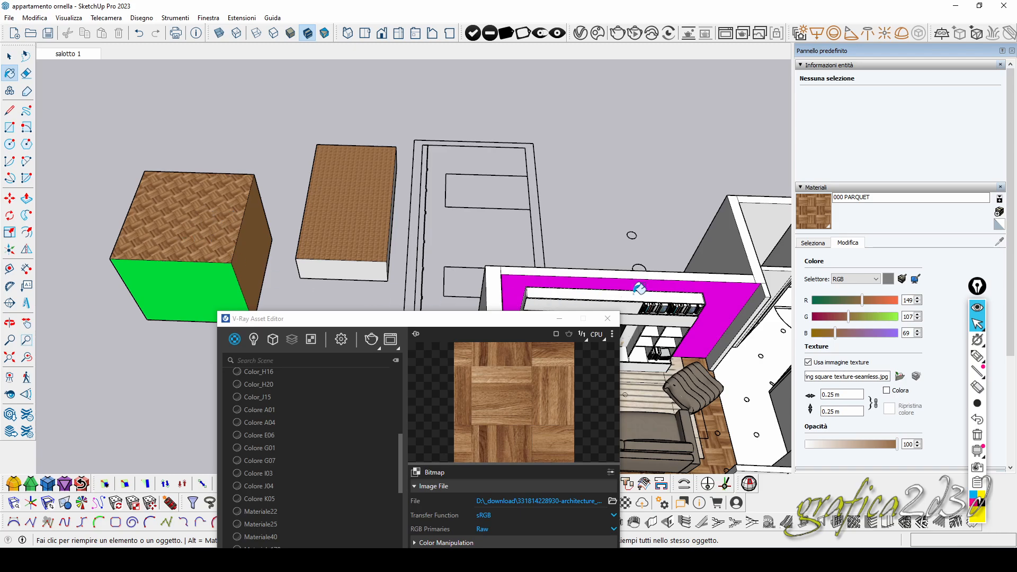
Sample the rotated parquet texture from the cube's top face and apply it to the top face of the box
left_click(816, 245)
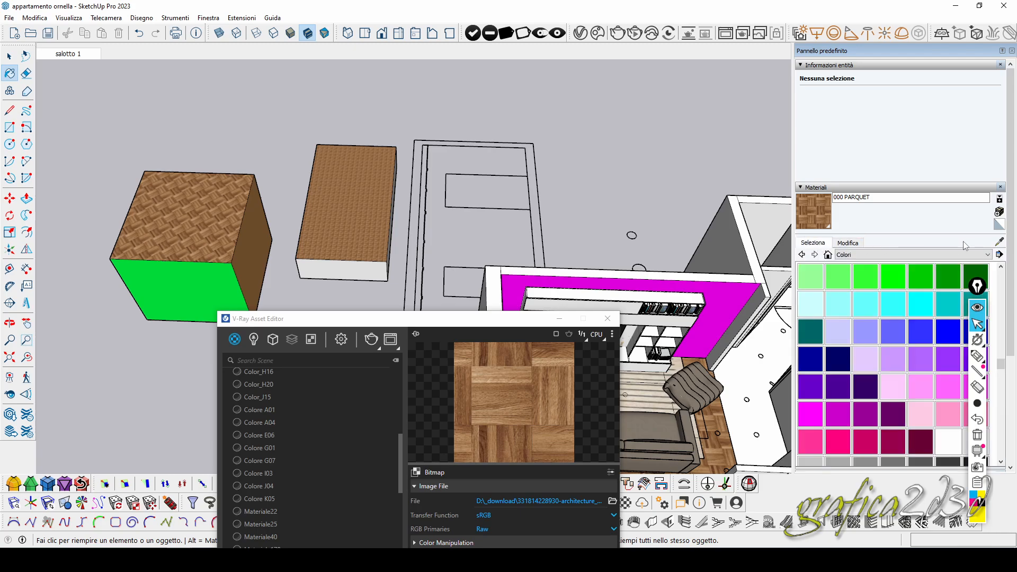
left_click(844, 246)
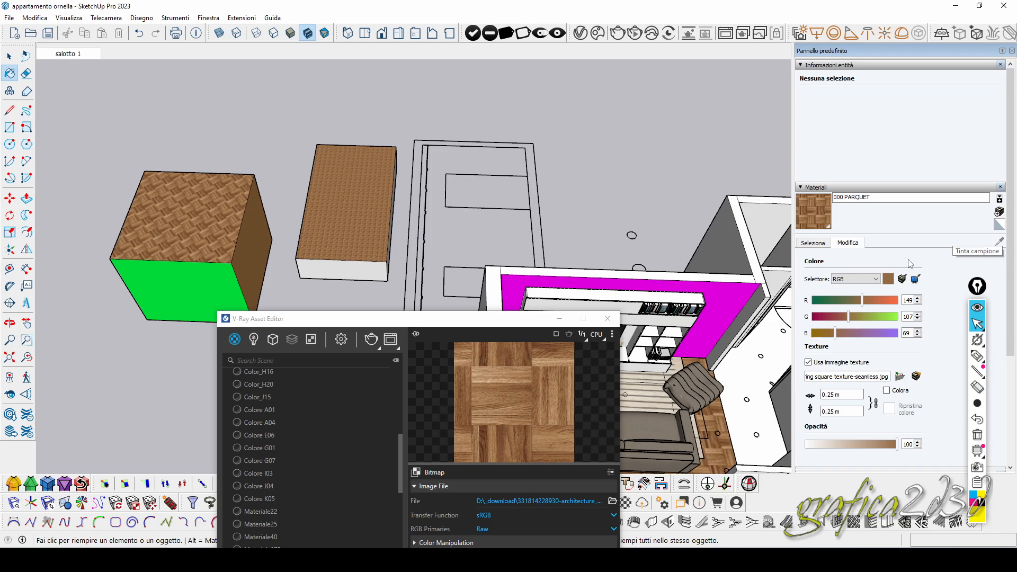
left_click(814, 244)
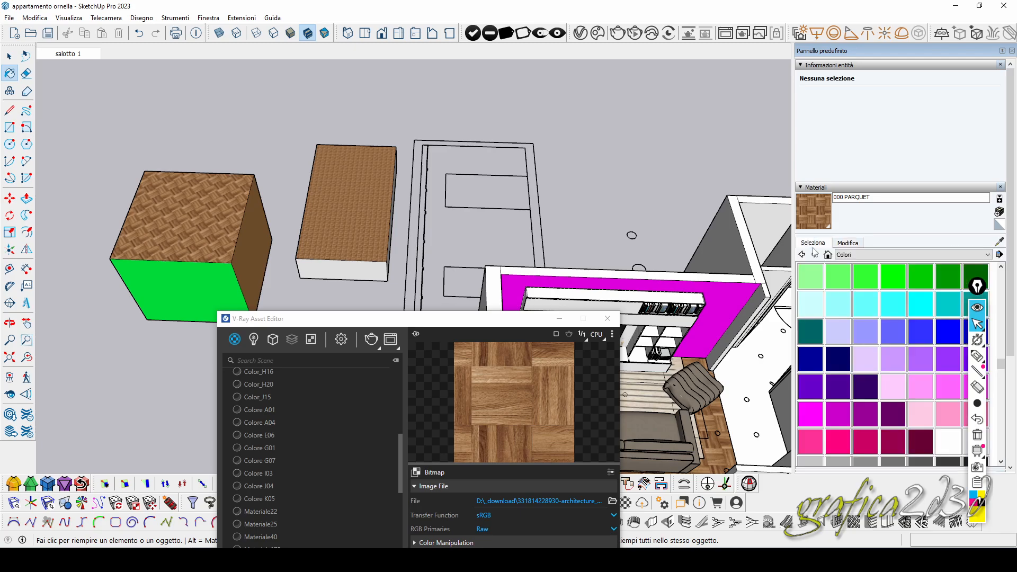
left_click(1000, 243)
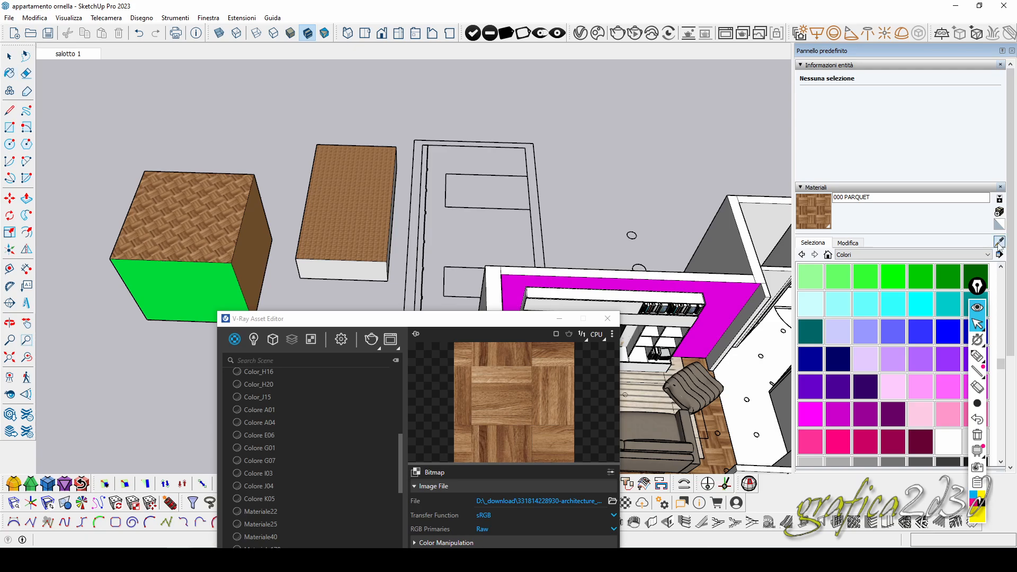
left_click(211, 208)
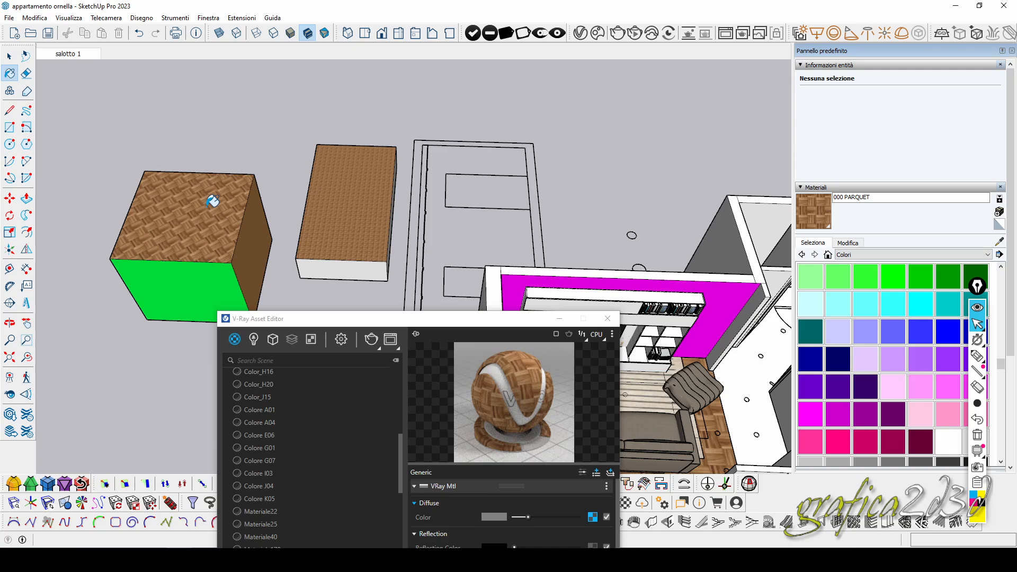
left_click(349, 175)
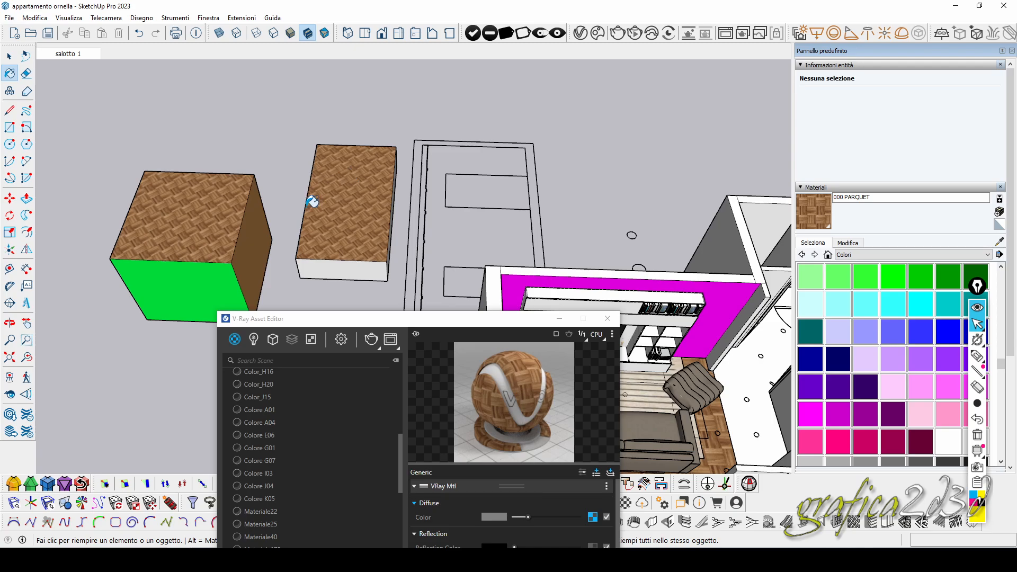
scroll(313, 202, "up", 6)
mouse_move(302, 207)
middle_mouse_down()
mouse_move(298, 274)
mouse_move(484, 175)
middle_mouse_up()
scroll(420, 197, "down", 5)
middle_click_drag(420, 198, 311, 95)
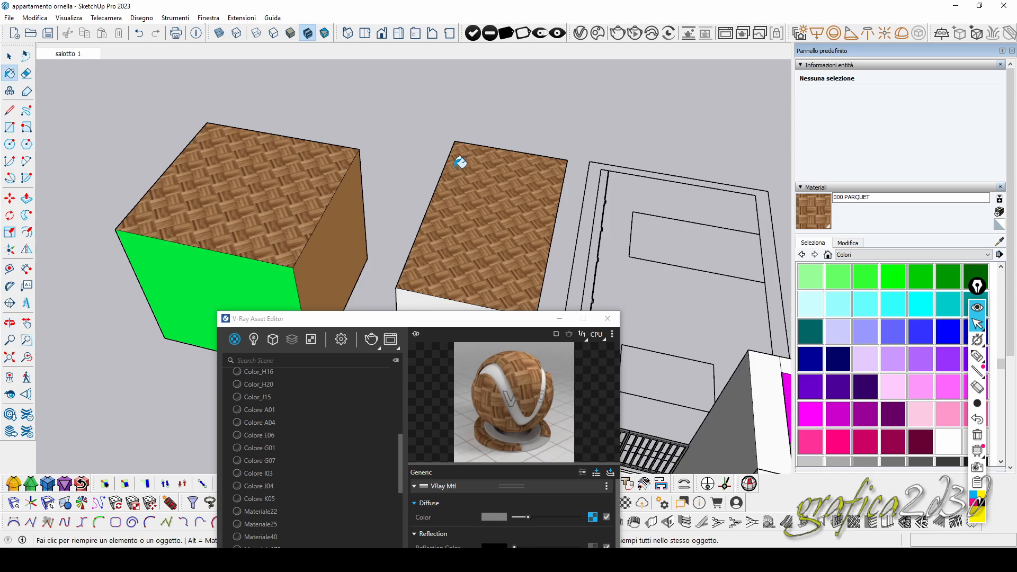